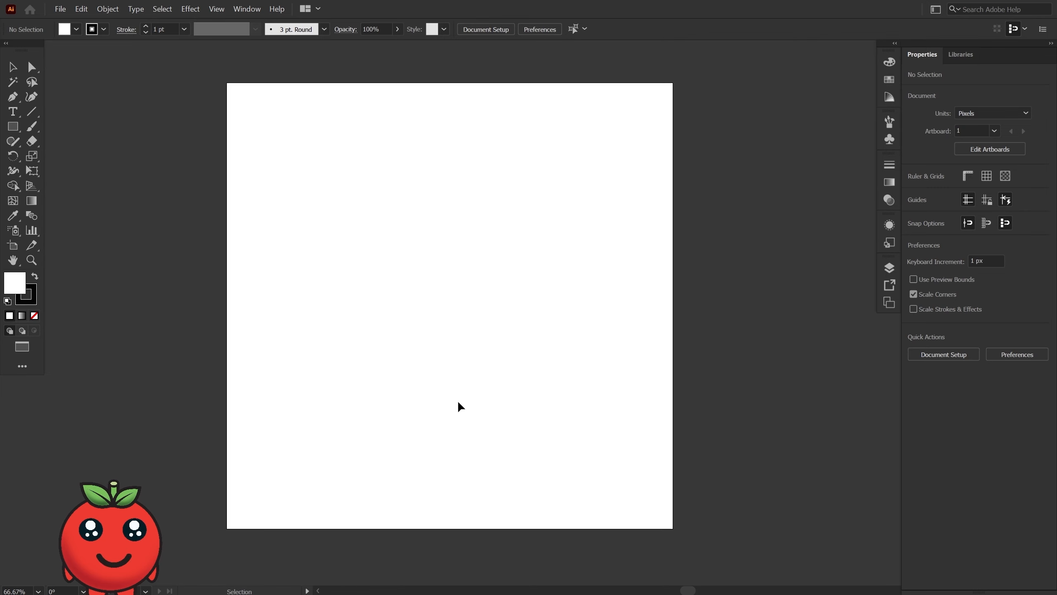
Switch the workspace to Normal Screen Mode.
scroll(401, 368, up, 1)
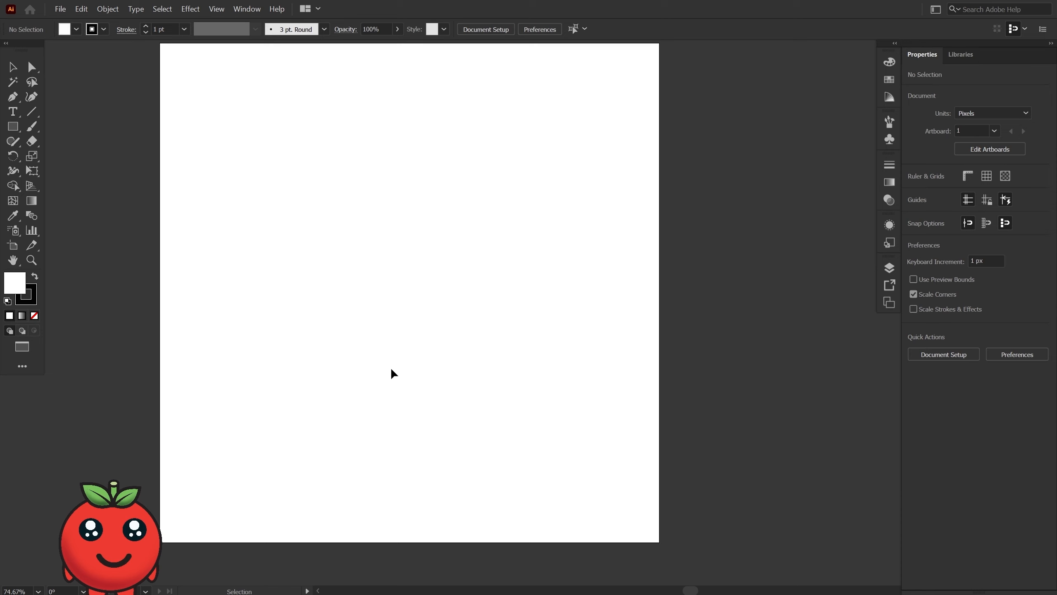
click(21, 346)
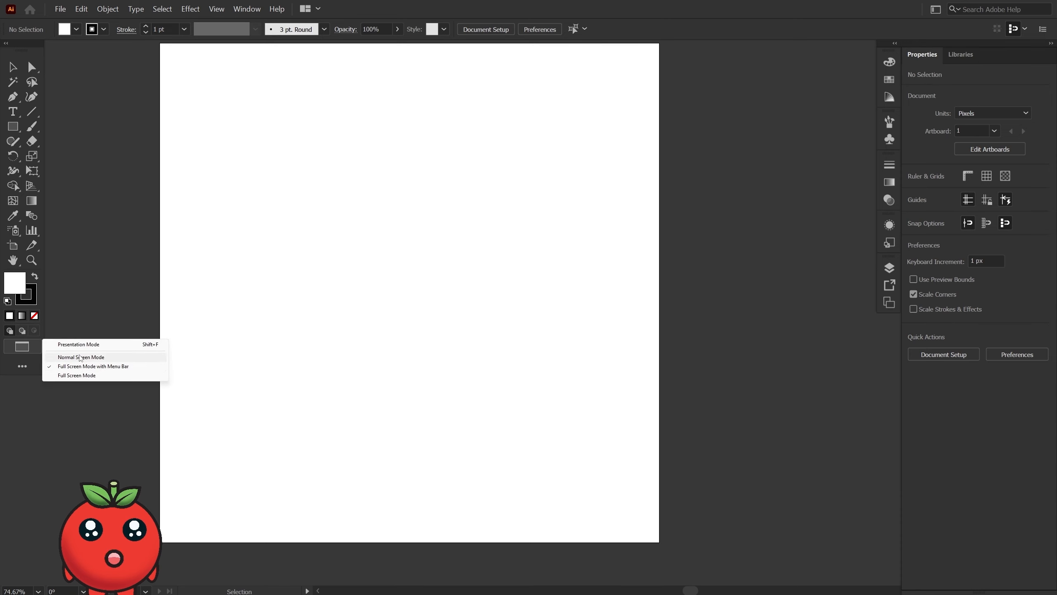
click(80, 357)
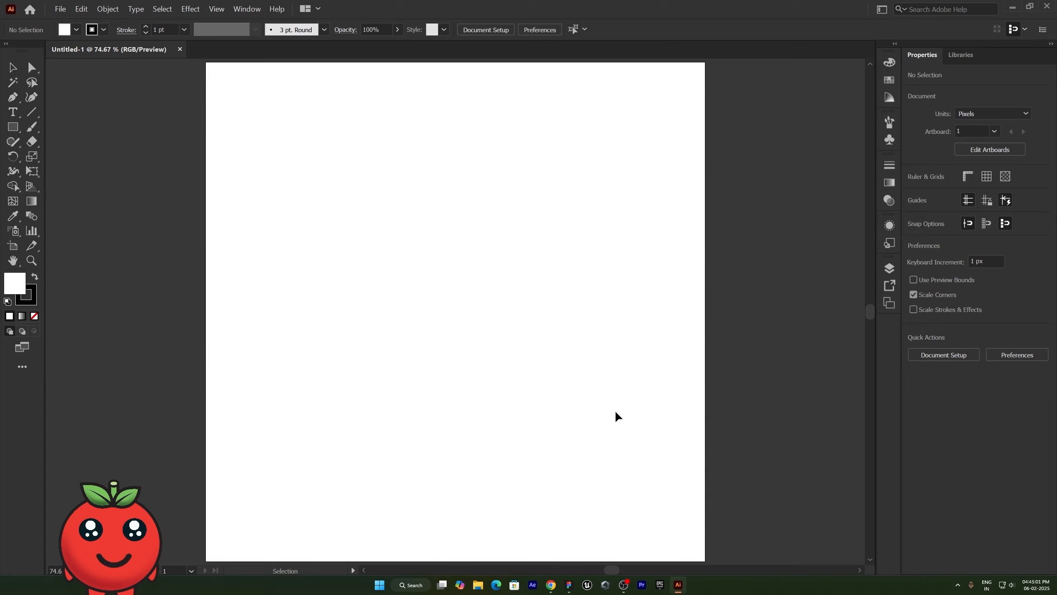
Switch to Full Screen Mode and recentre the artboard in the view.
click(24, 347)
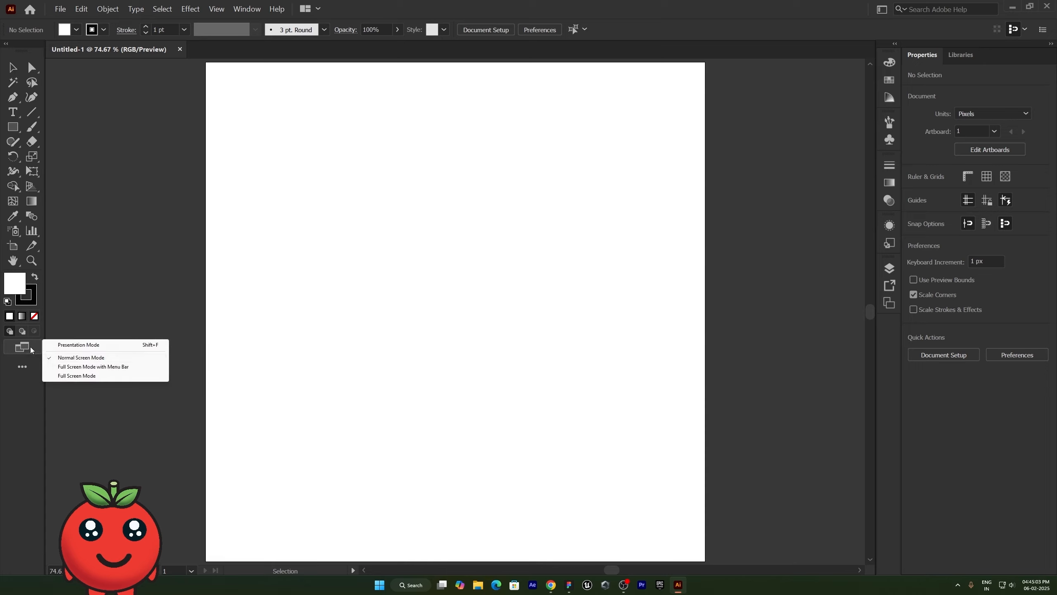
click(69, 377)
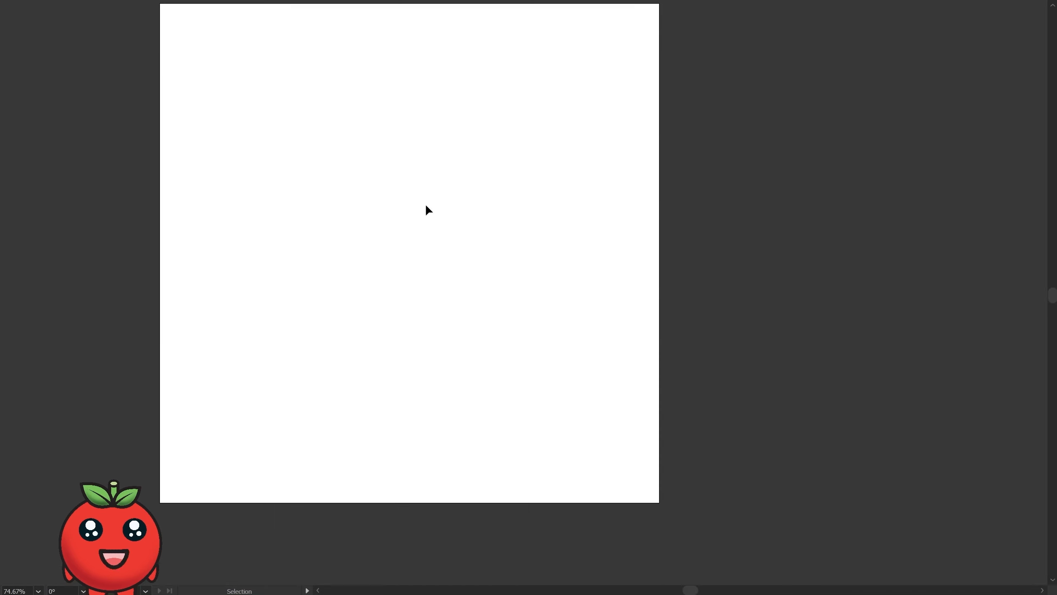
key(space)
drag(405, 193, 493, 232)
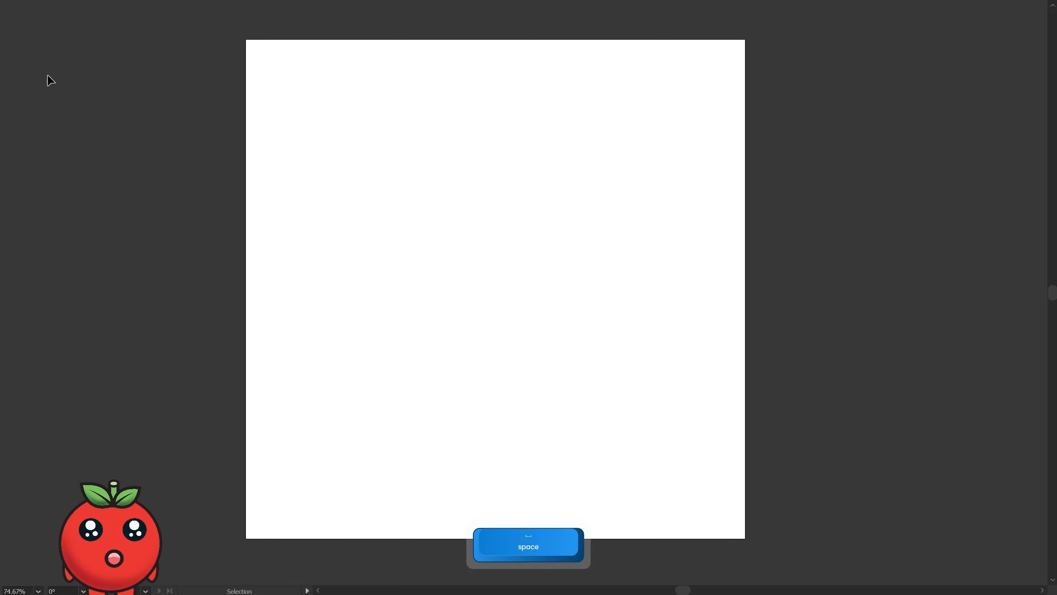
Activate the Selection tool, change to the Direct Selection tool, and exit Full Screen Mode.
key(v)
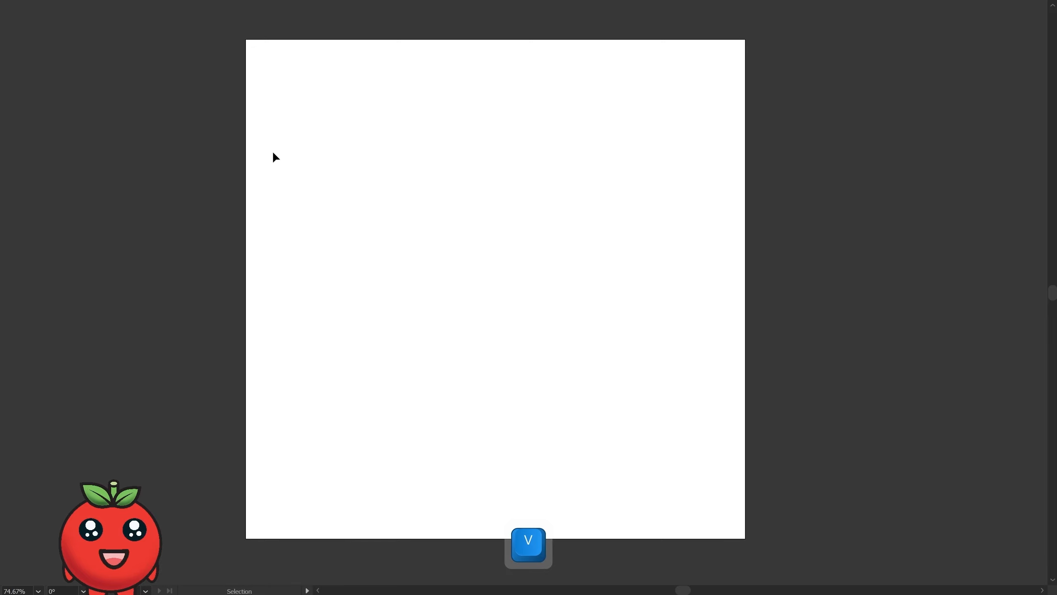
key(a)
key(Escape)
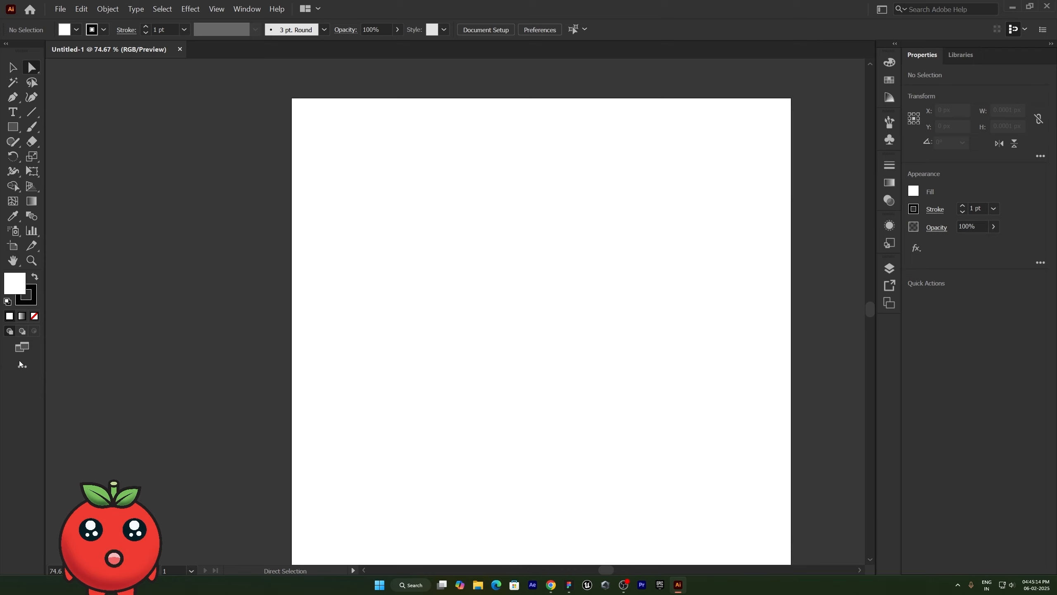
Preview the artboard in Presentation Mode and exit the preview.
click(21, 349)
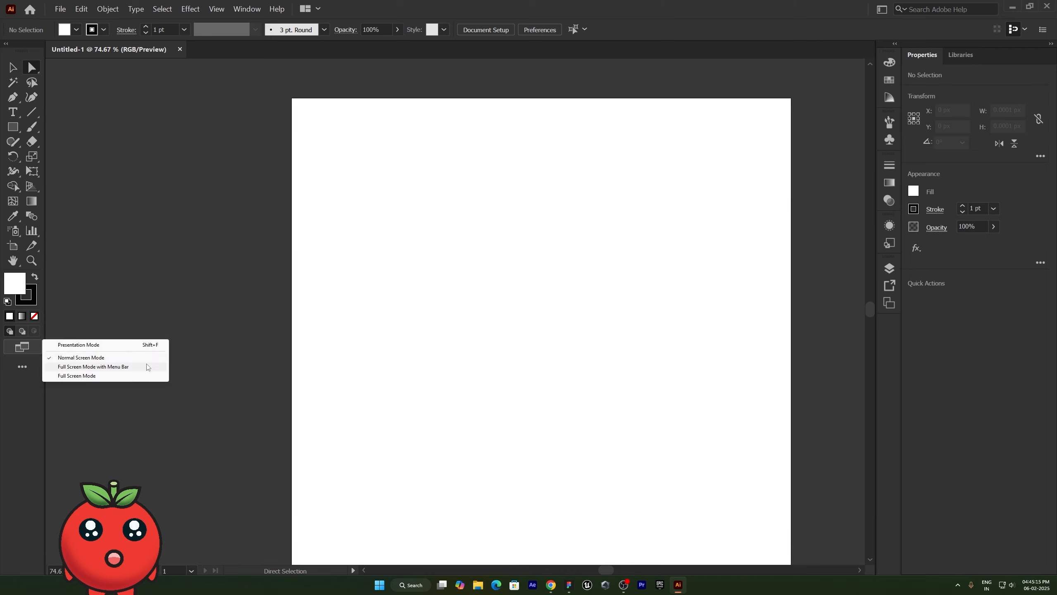
click(100, 345)
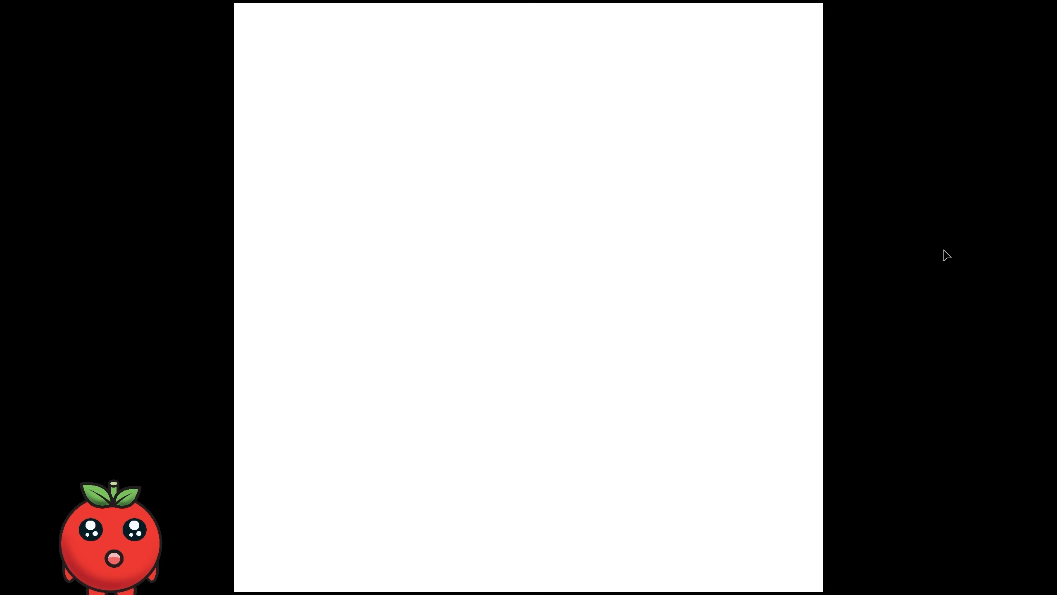
key(Escape)
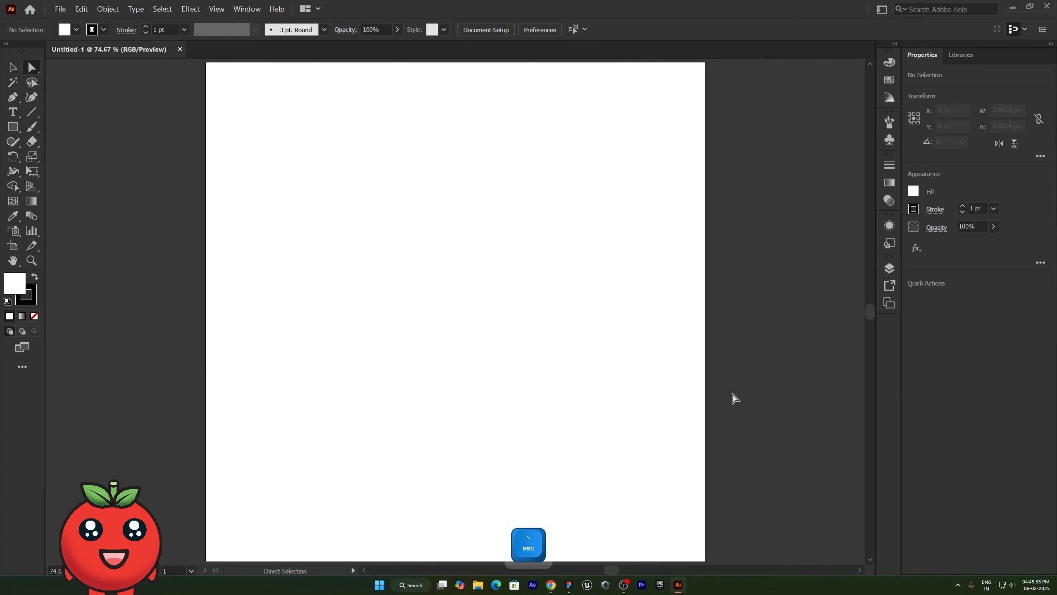
Activate the Selection tool and set the screen mode to Full Screen Mode with Menu Bar.
key(v)
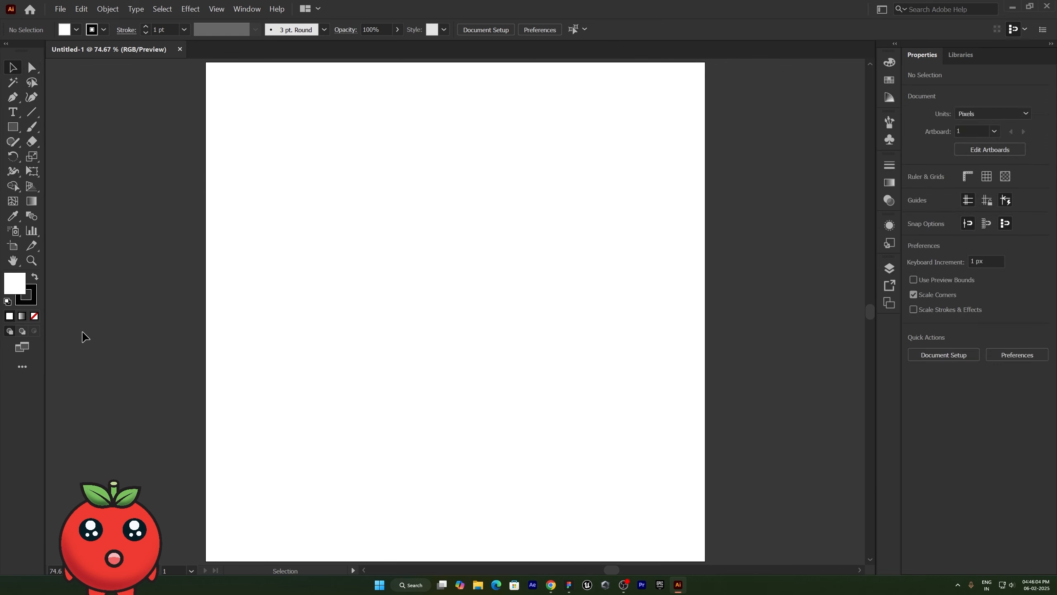
click(22, 347)
click(63, 368)
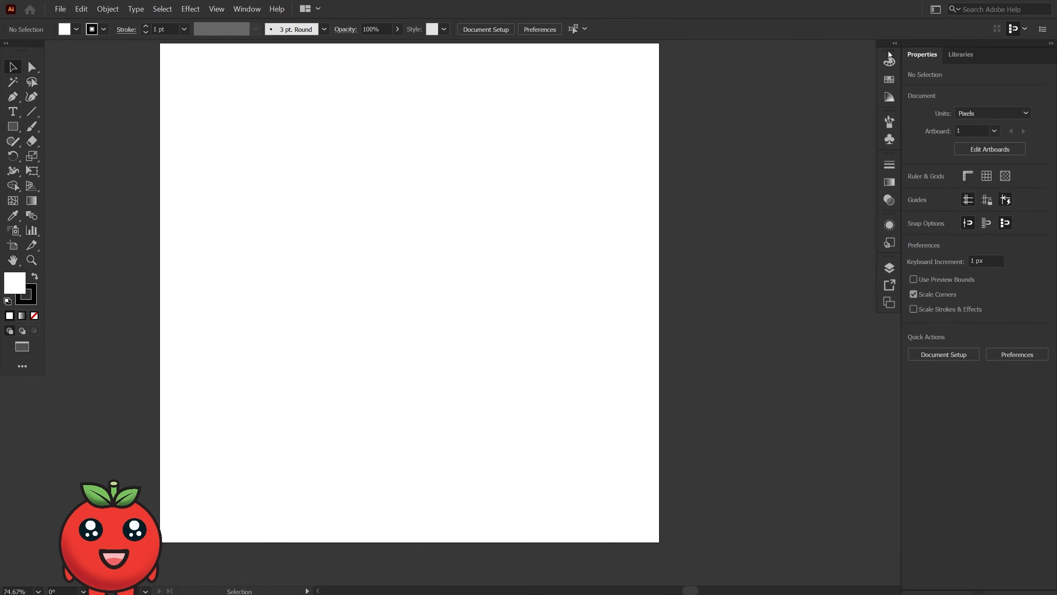
Undock the Color, Swatches and Color Guide panels and arrange them as one expanded, stacked group over the artboard's edge.
drag(886, 52, 829, 77)
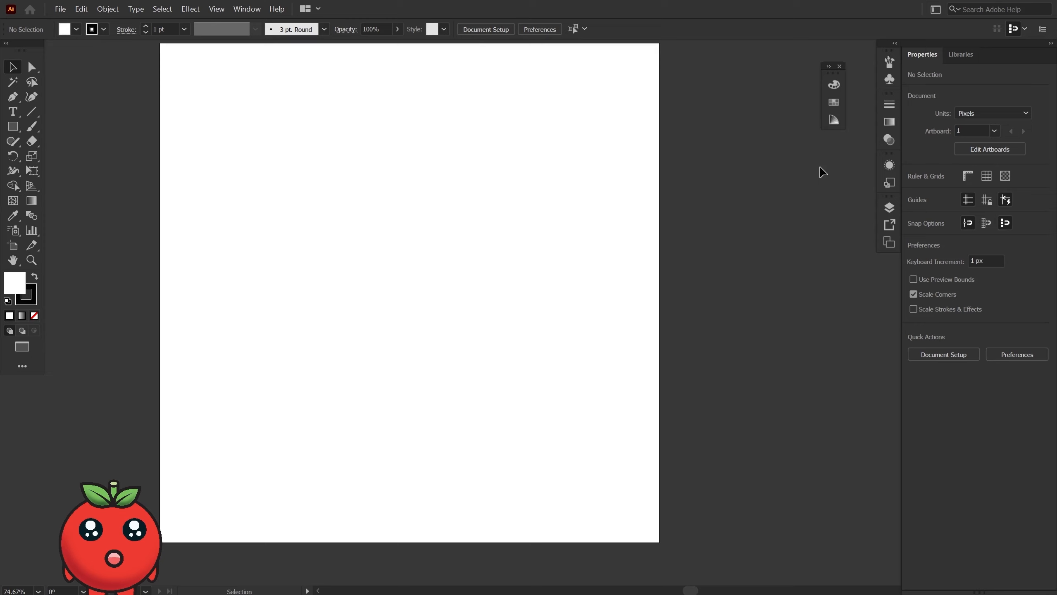
click(829, 66)
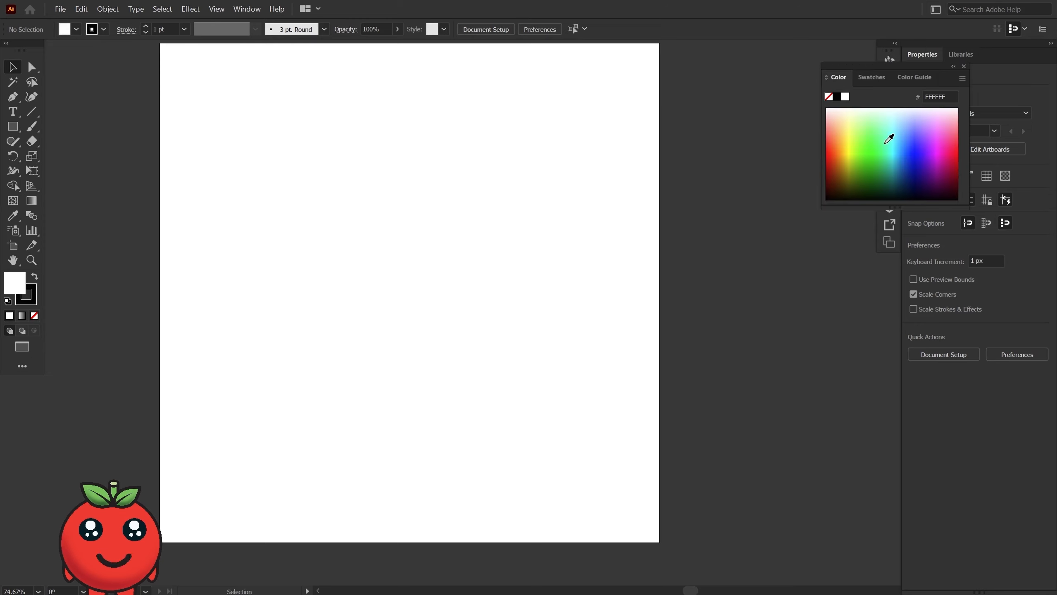
drag(871, 77, 849, 205)
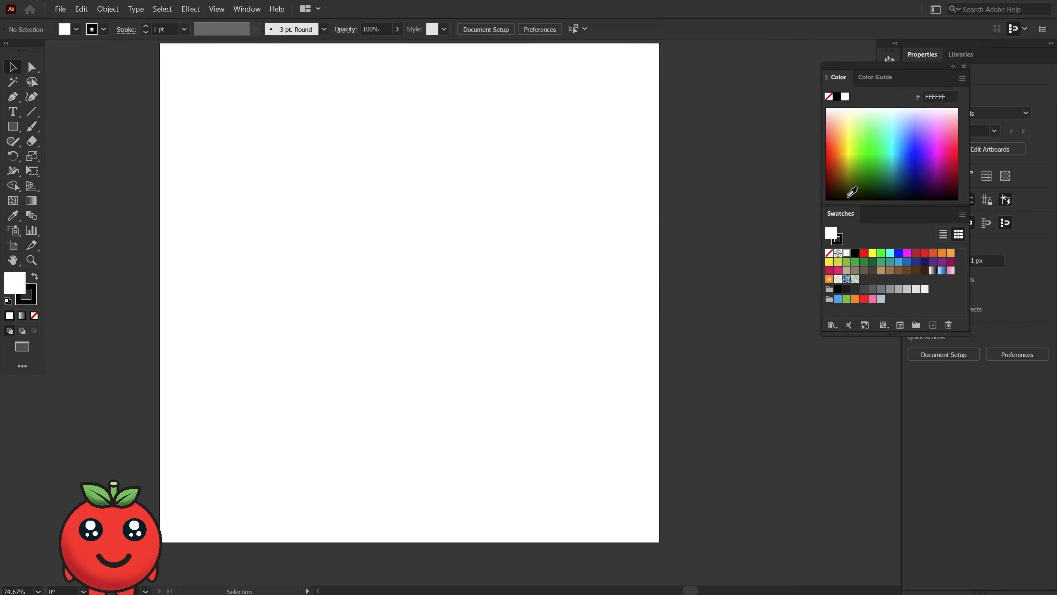
drag(891, 73, 750, 82)
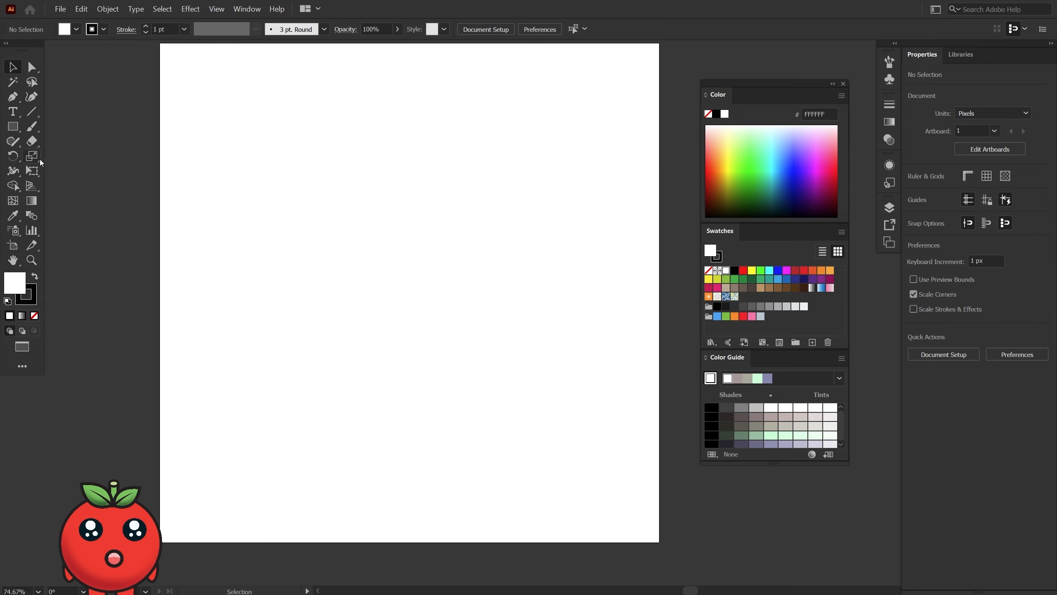
Draw a square about 219 px wide in the artboard's upper-left area and give it a yellow FFD63D stroke.
click(12, 126)
drag(188, 145, 289, 247)
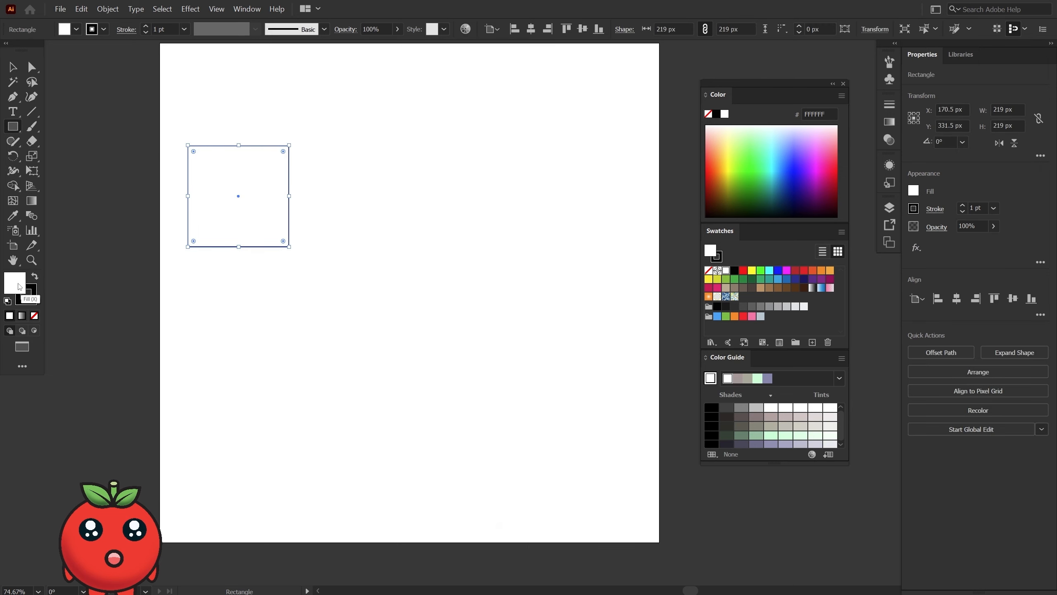
click(29, 290)
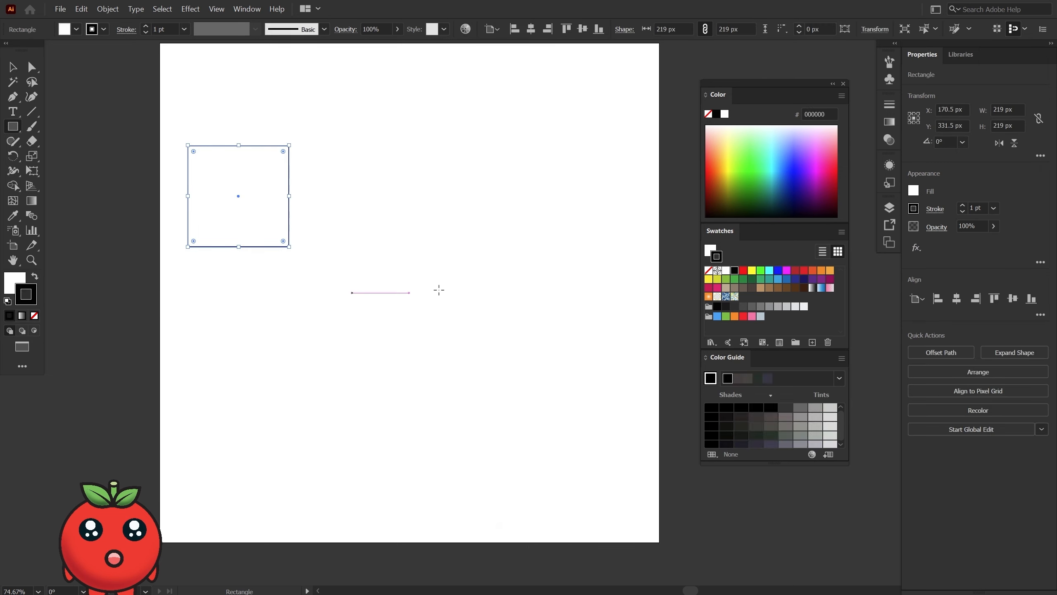
click(809, 138)
click(820, 164)
click(733, 154)
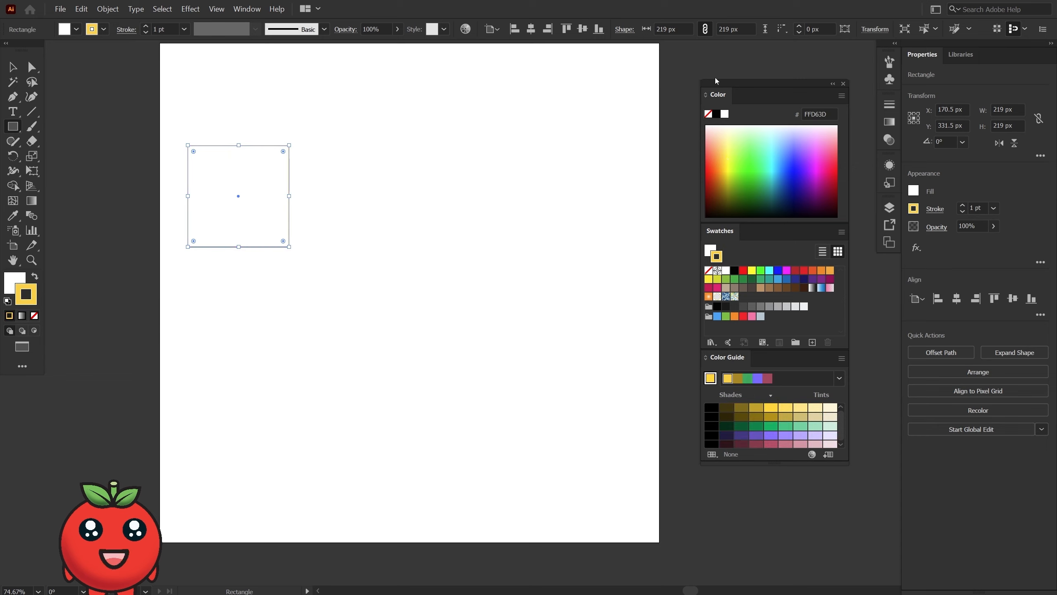
Make the fill active and pick a bright green (2CFF38) from the colour spectrum for the square.
key(x)
click(783, 161)
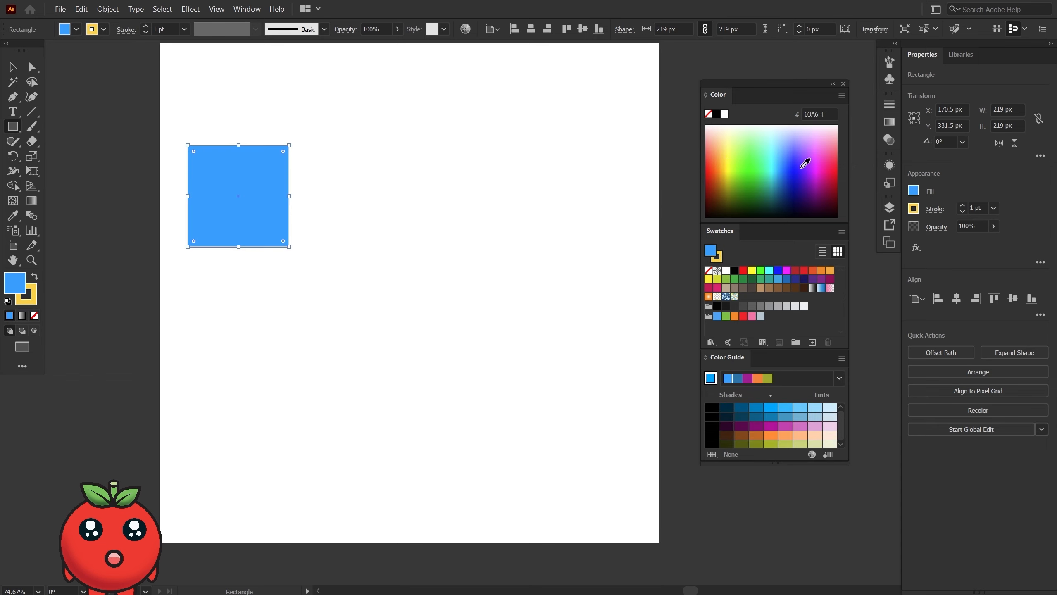
click(800, 159)
click(753, 159)
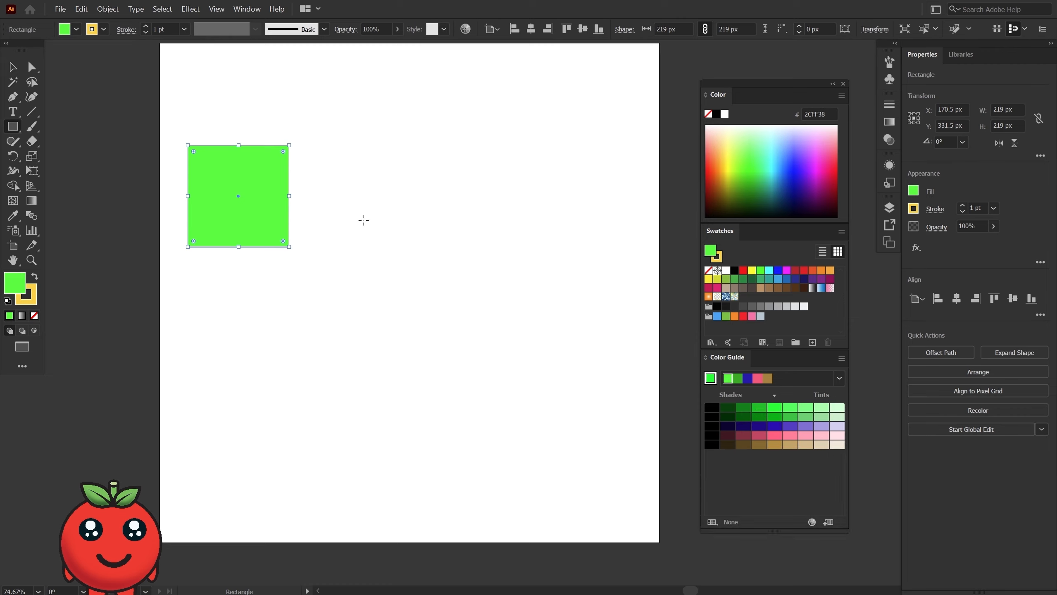
Set the square's fill by hex code to 0000ff, and replace it with red ff0000.
key(v)
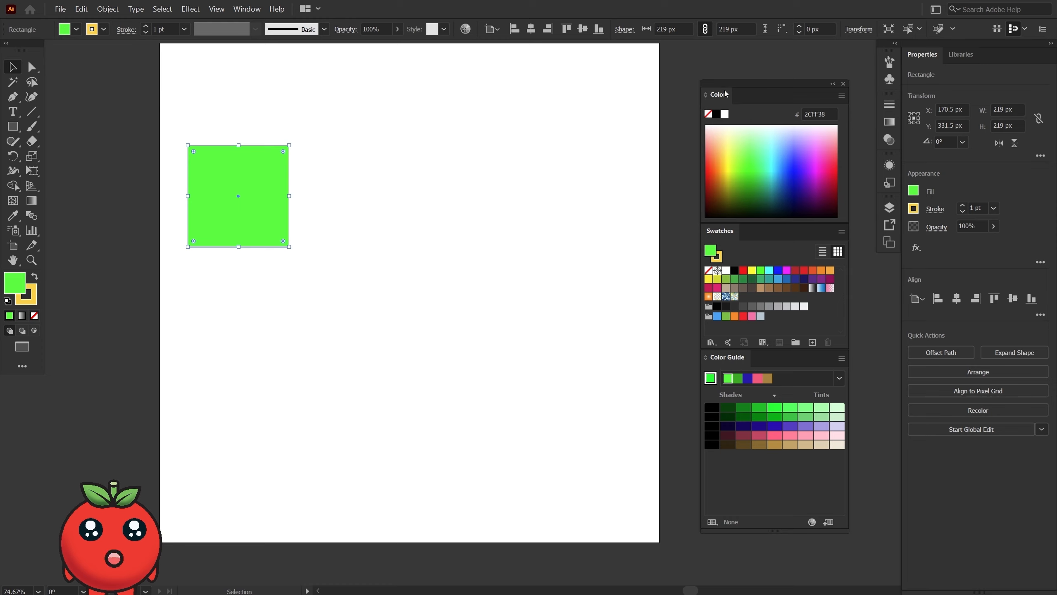
click(829, 114)
drag(830, 113, 801, 116)
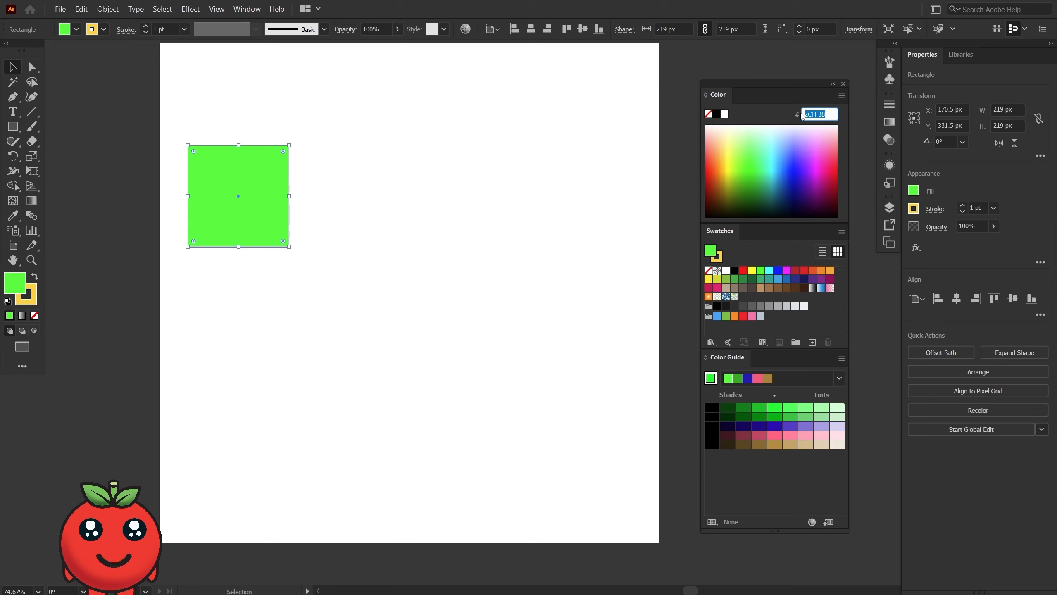
text(0000ff)
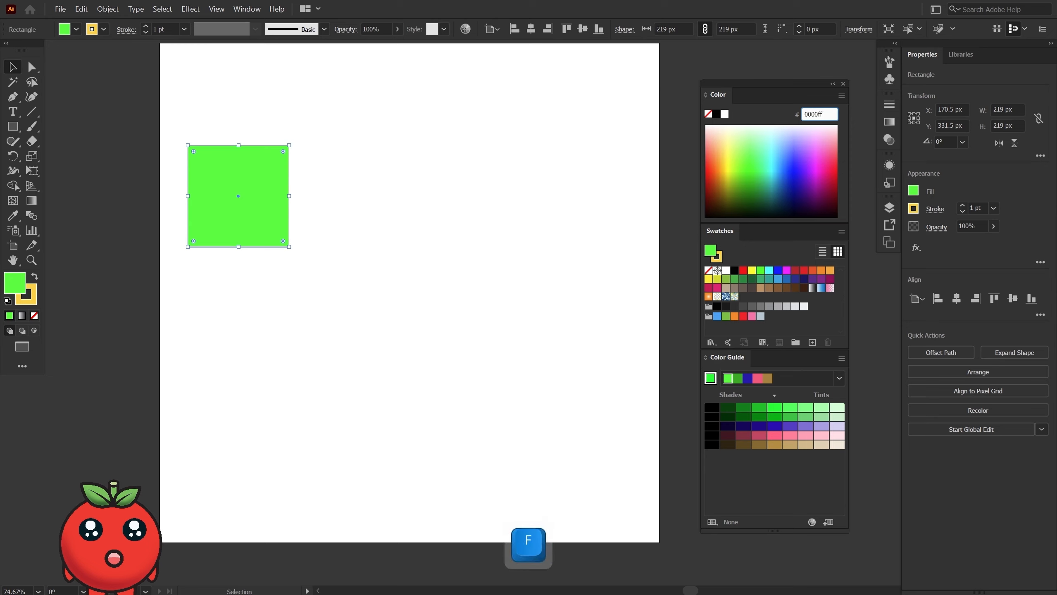
key(Return)
text(ff0000)
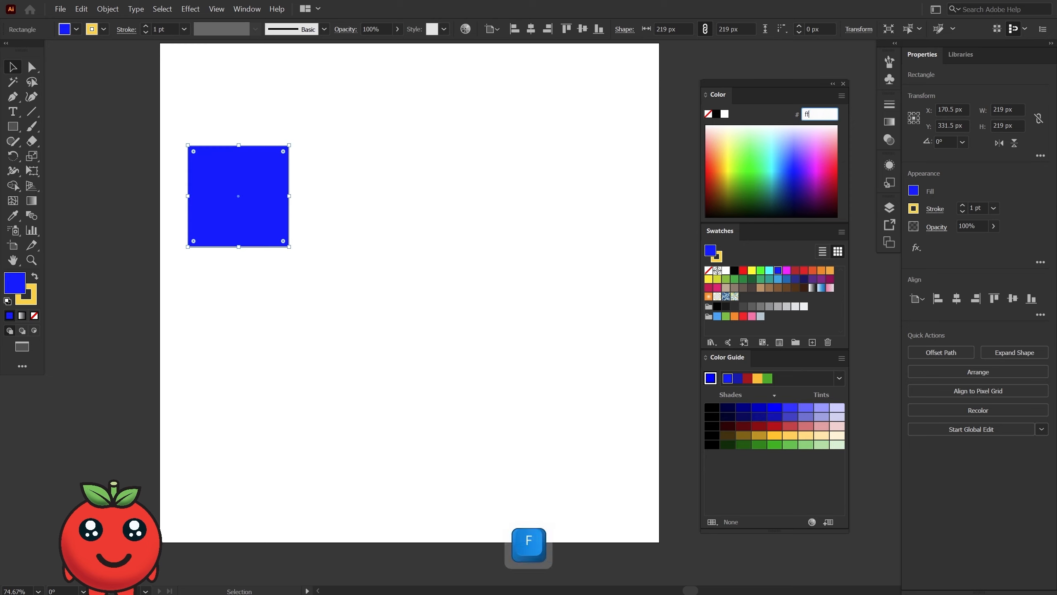
key(Return)
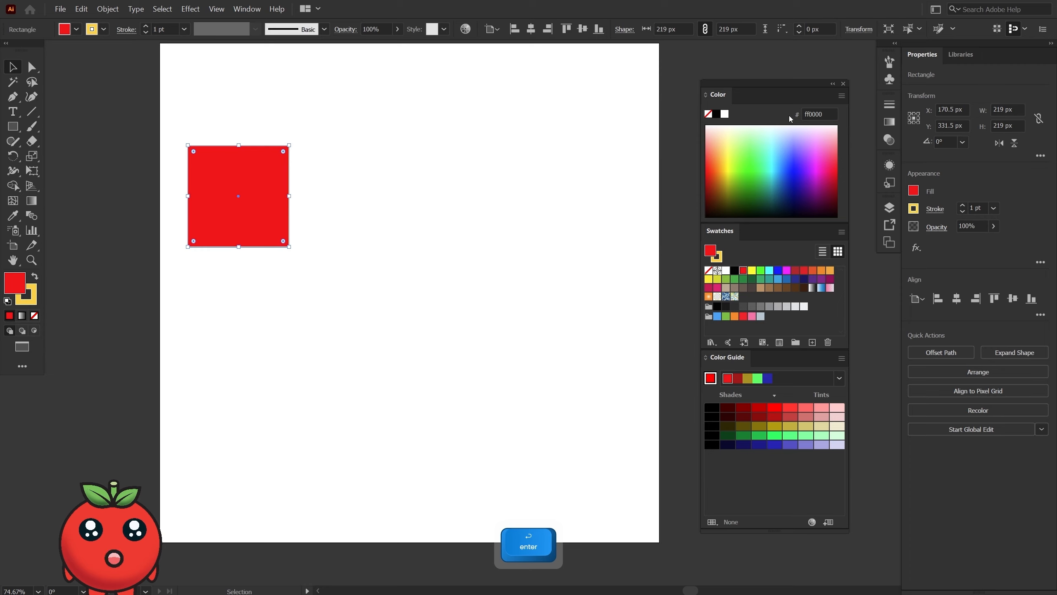
click(805, 119)
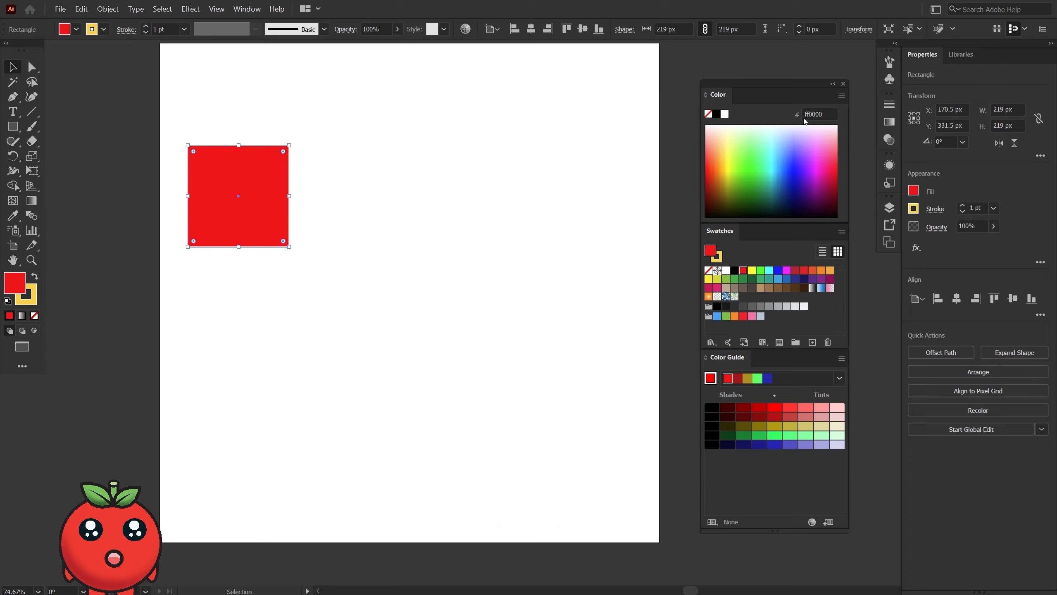
Try the HSB, CMYK and Web Safe RGB colour models for the colour spectrum and return to RGB.
click(842, 96)
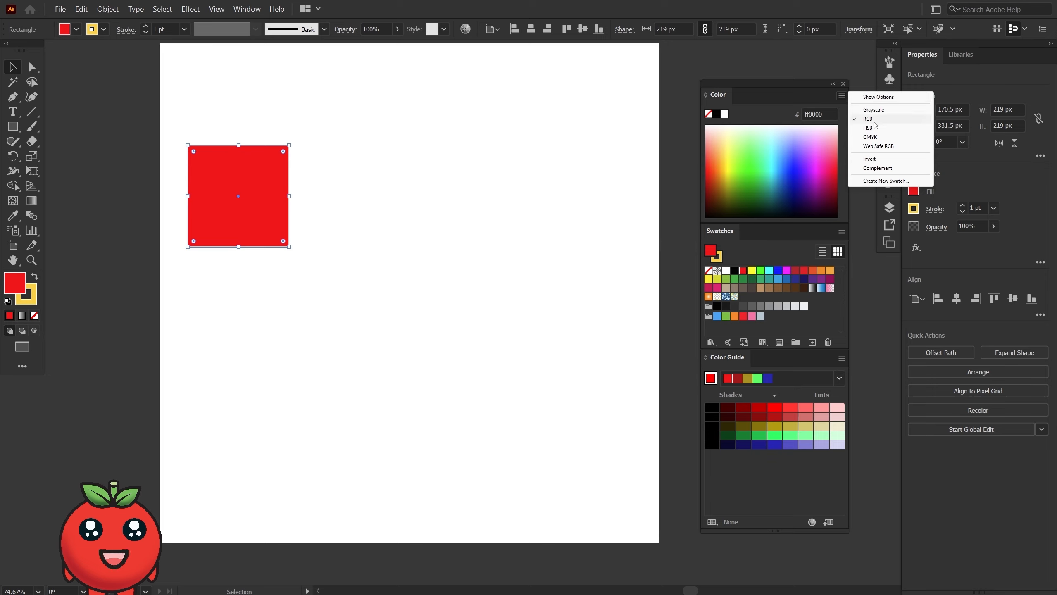
click(873, 128)
click(841, 95)
click(862, 137)
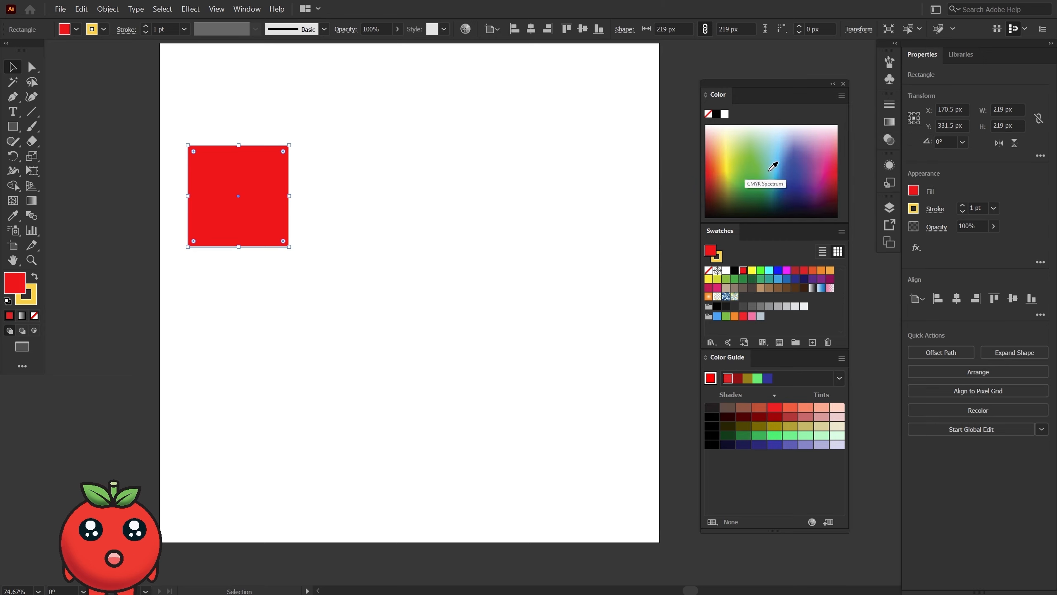
click(841, 96)
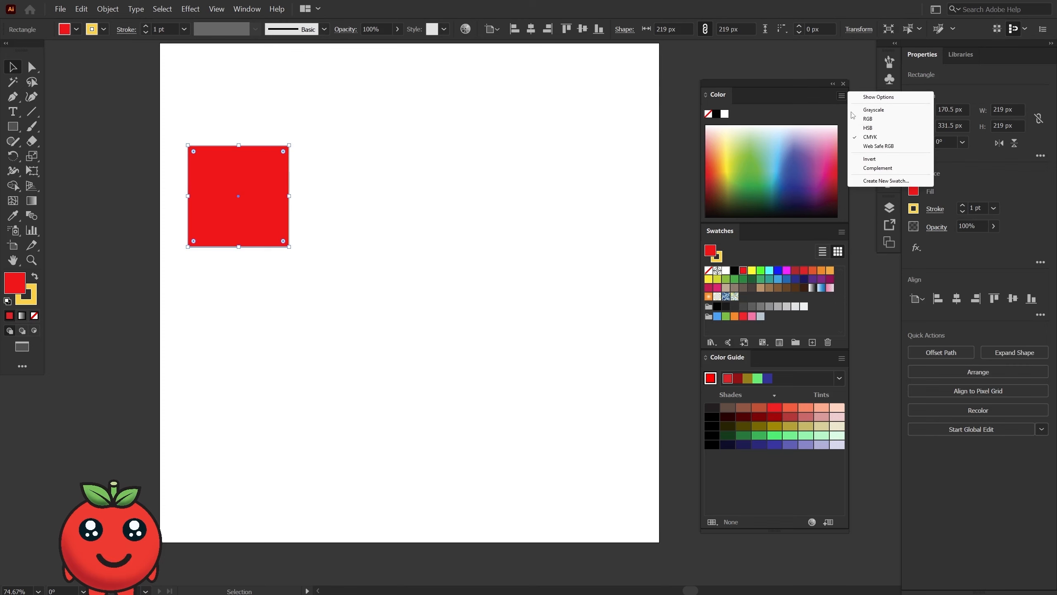
click(878, 147)
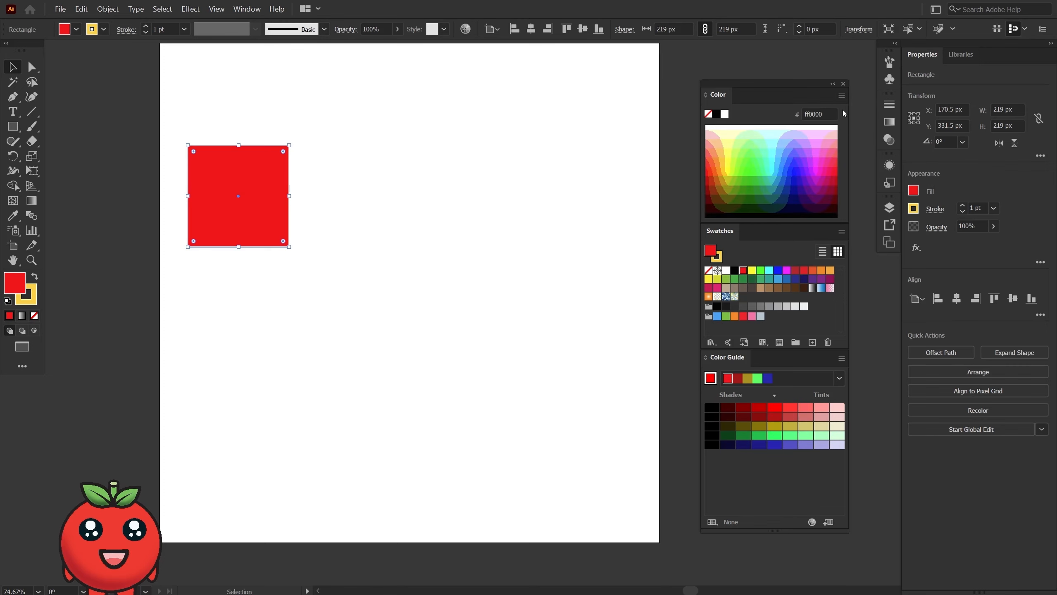
click(841, 95)
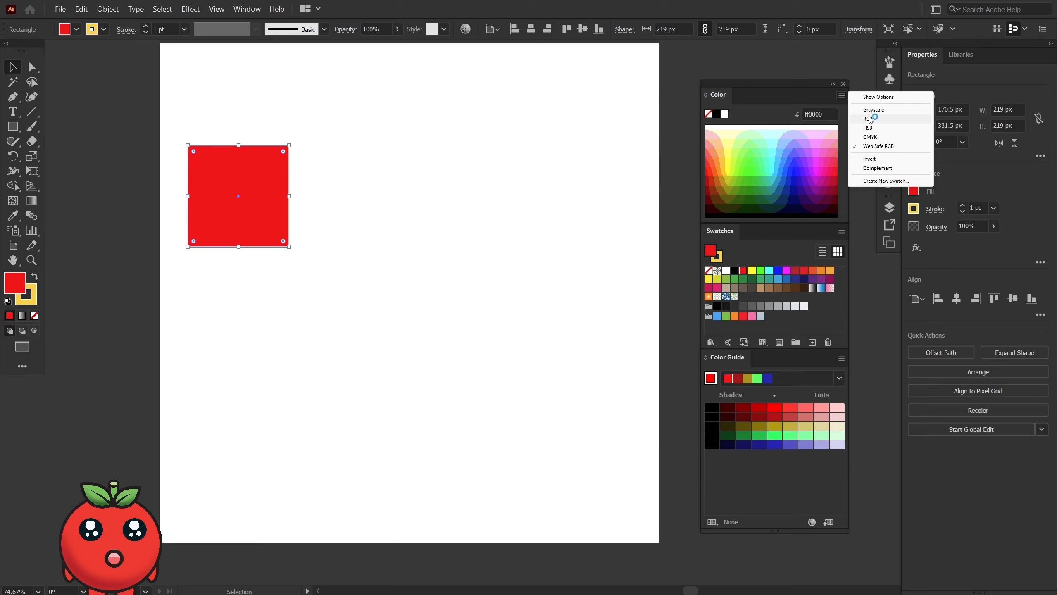
click(869, 120)
Invert the red square's fill colour.
click(841, 95)
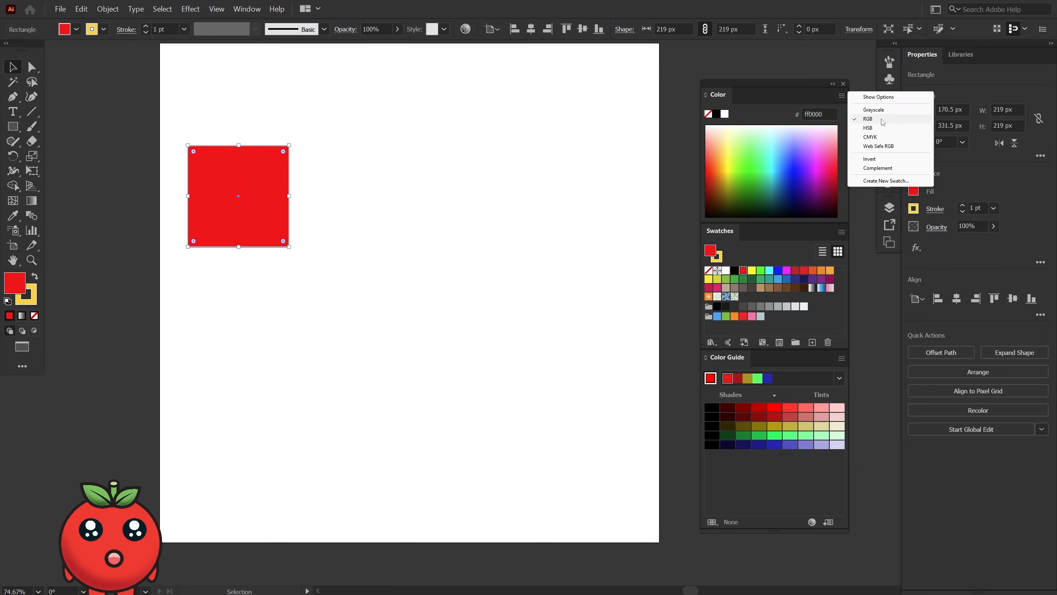
click(870, 159)
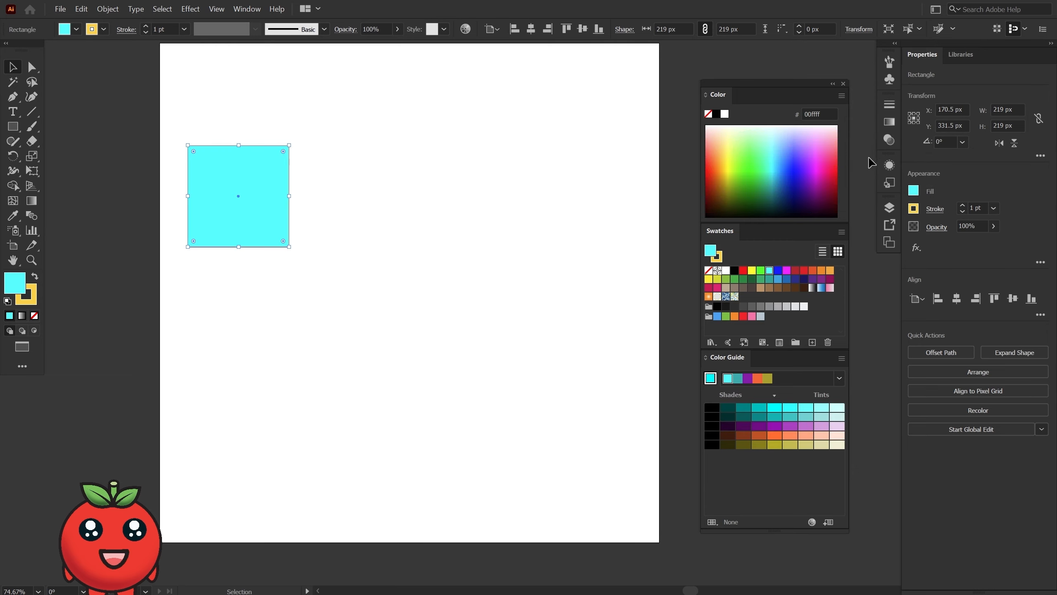
Pick green 44ff53 from the spectrum for the square's fill and invert it, and do the same with blue 220dff.
drag(811, 173, 754, 153)
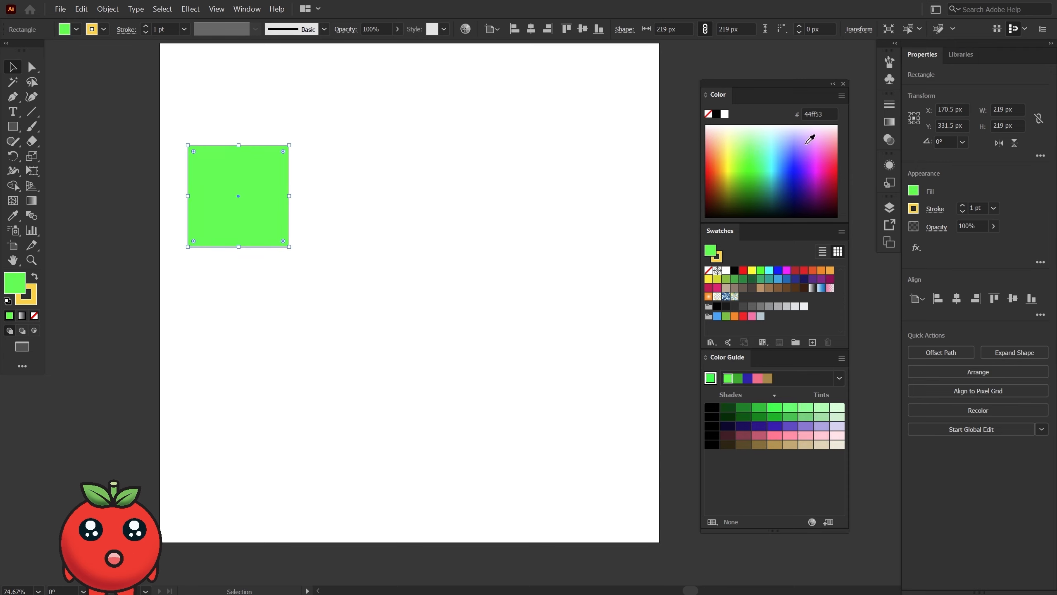
click(841, 96)
click(858, 159)
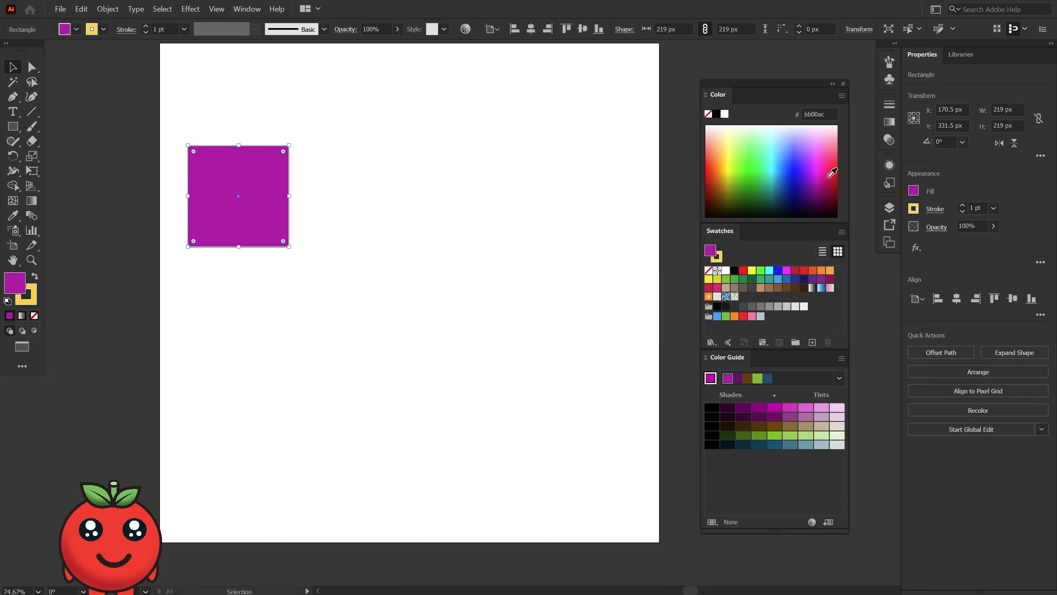
click(798, 162)
click(843, 97)
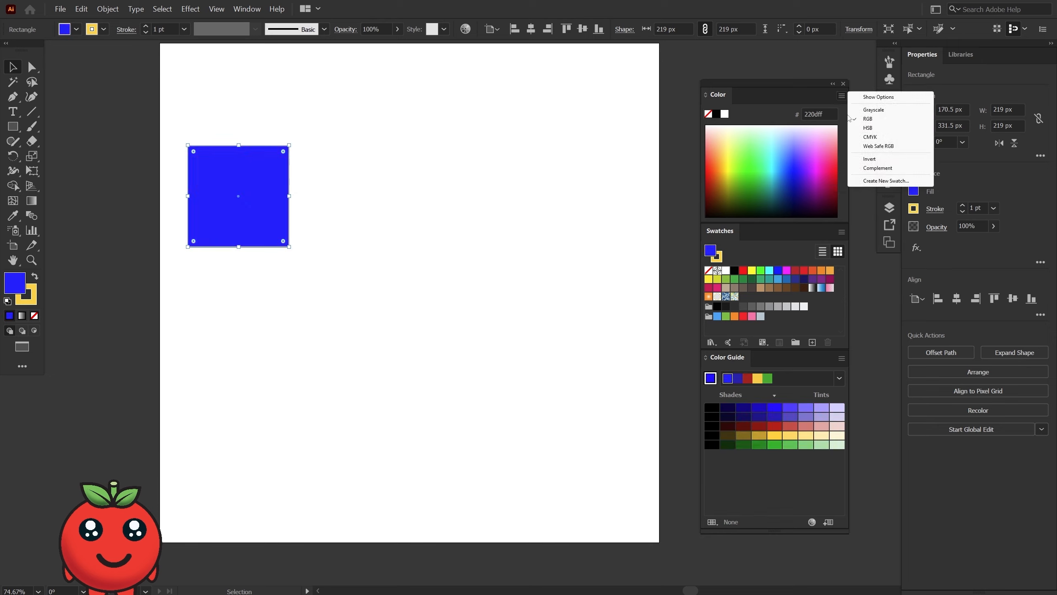
click(868, 161)
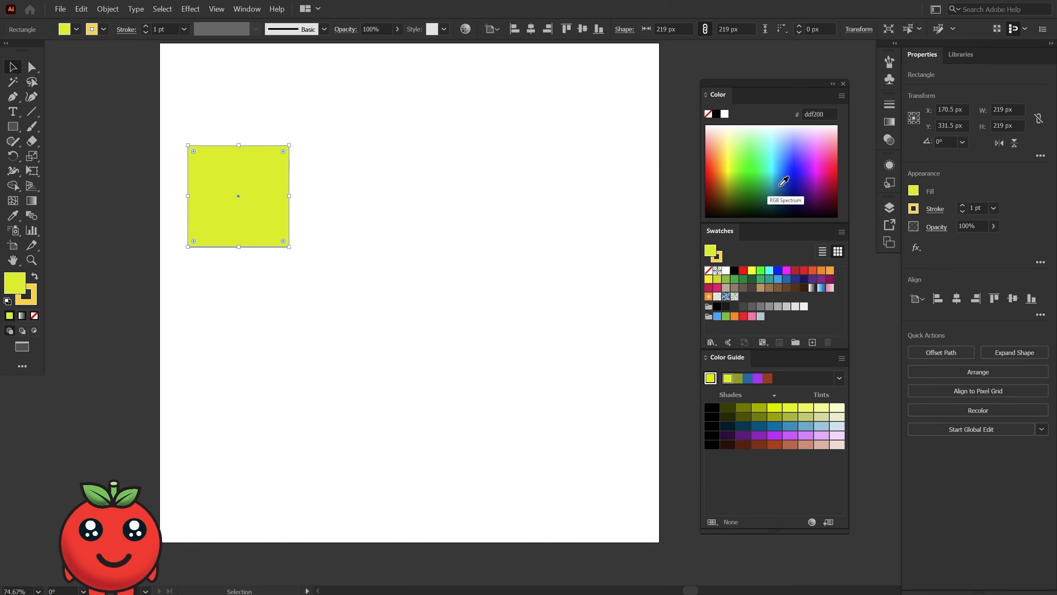
Apply Complement to the square's yellow fill, and pick mint green 77ffb4 from the spectrum and apply Complement to it.
click(842, 96)
click(876, 169)
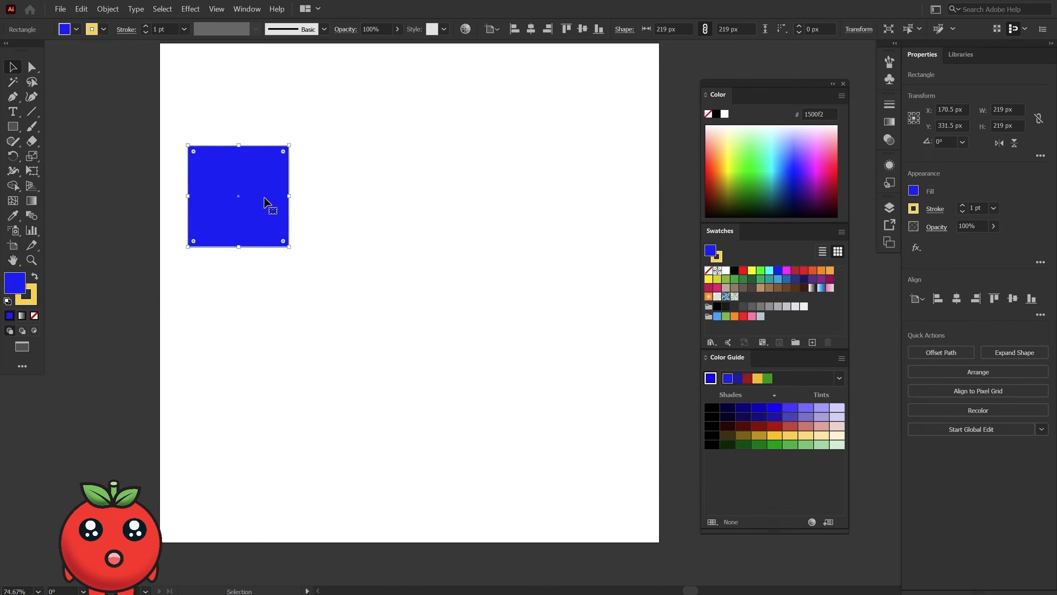
click(760, 148)
click(842, 96)
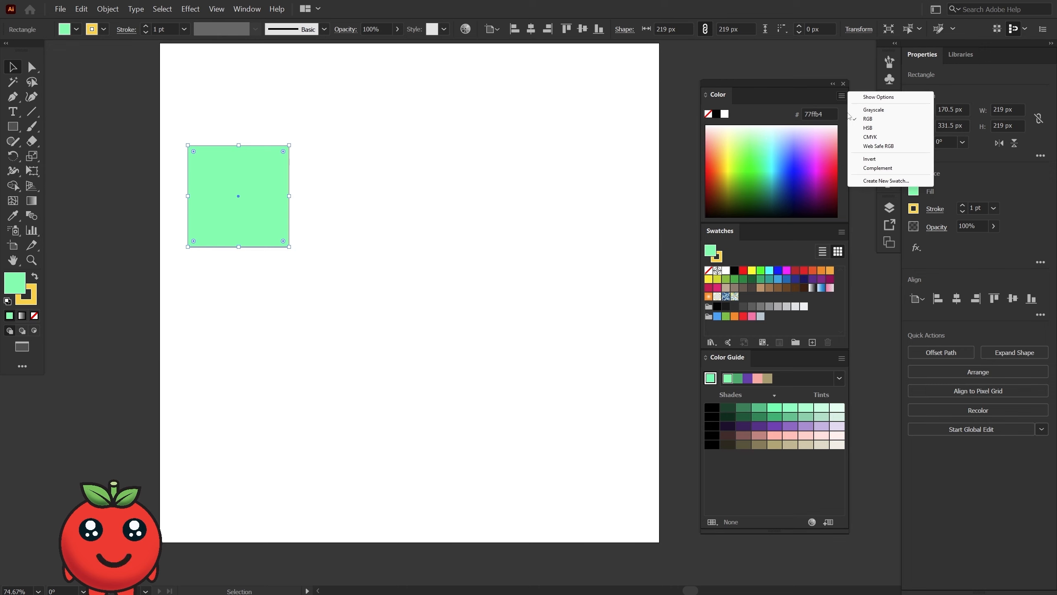
click(876, 168)
Create a new global process-colour RGB swatch from the pink fill, lowering its red value to 100.
click(842, 96)
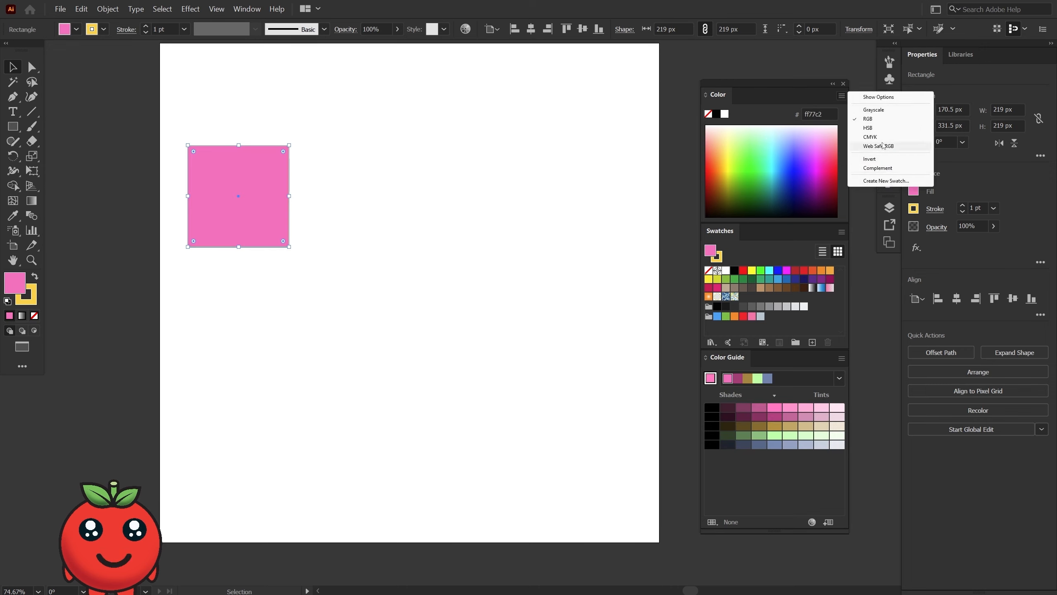
click(878, 181)
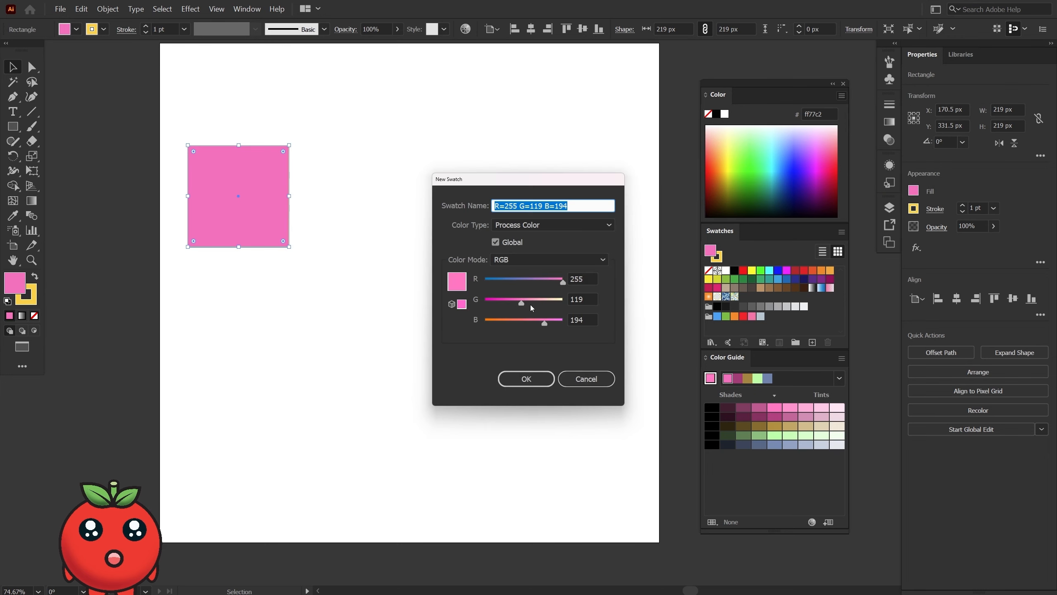
click(550, 229)
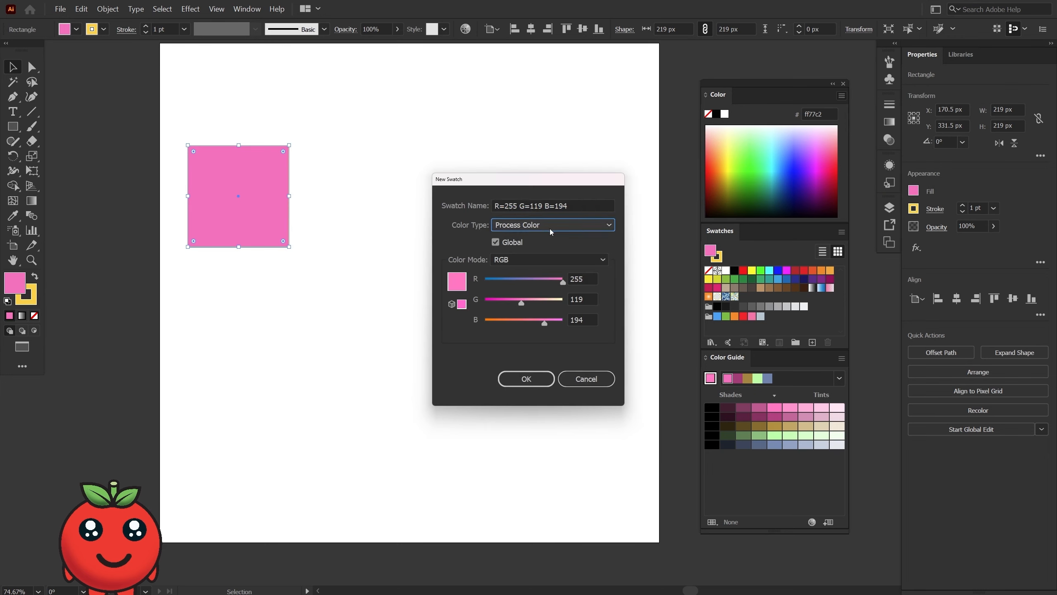
click(518, 259)
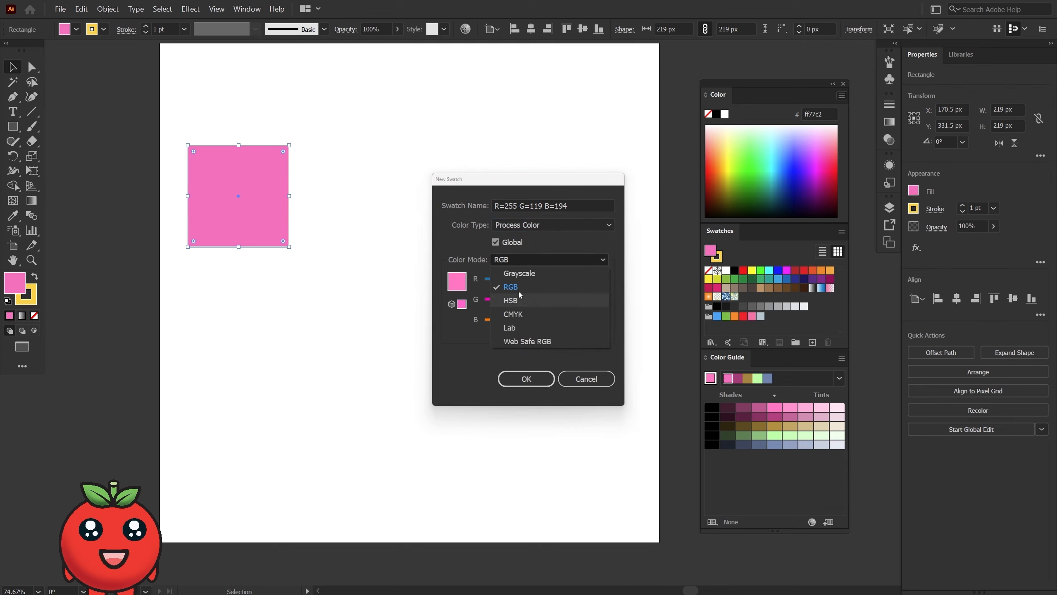
click(478, 346)
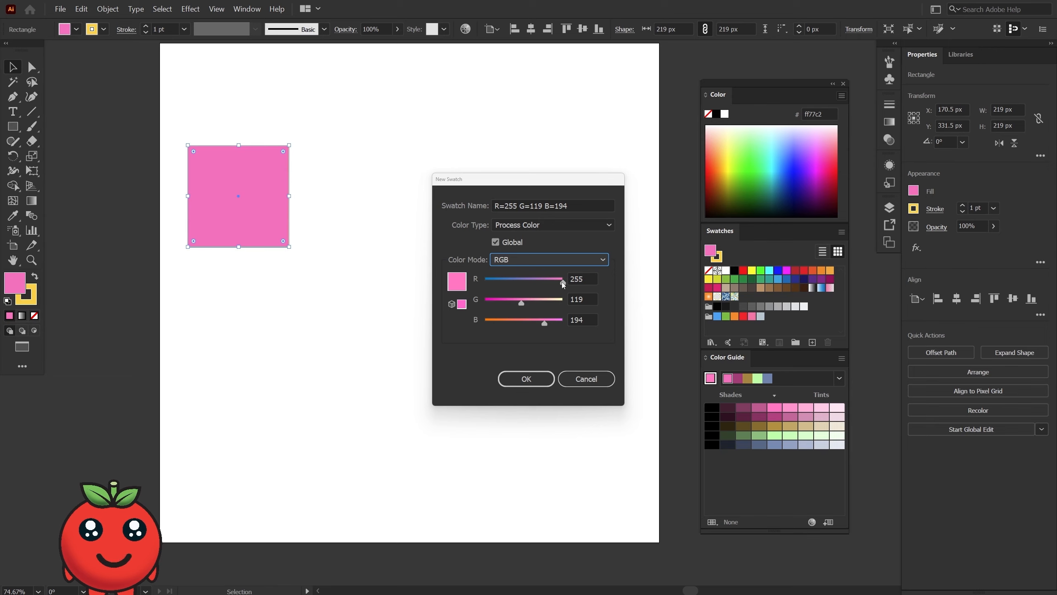
drag(563, 284, 512, 285)
click(526, 378)
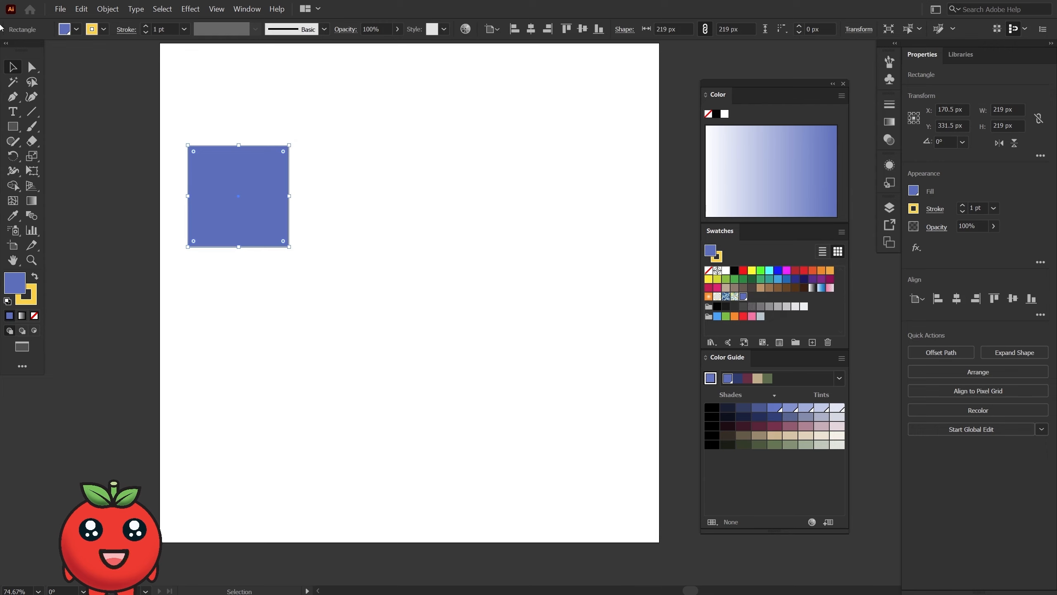
Draw three more rectangles: about 241 × 269 px at upper right, a narrow upright one below centre, and about 270 × 252 px at lower right.
click(14, 127)
drag(416, 139, 527, 262)
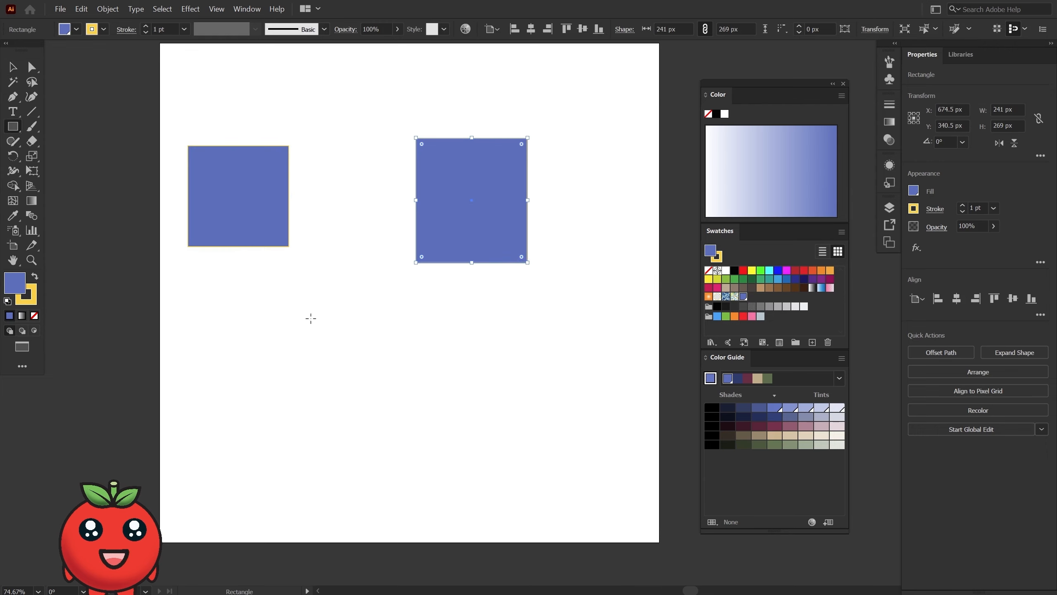
drag(311, 318, 360, 427)
drag(472, 365, 597, 482)
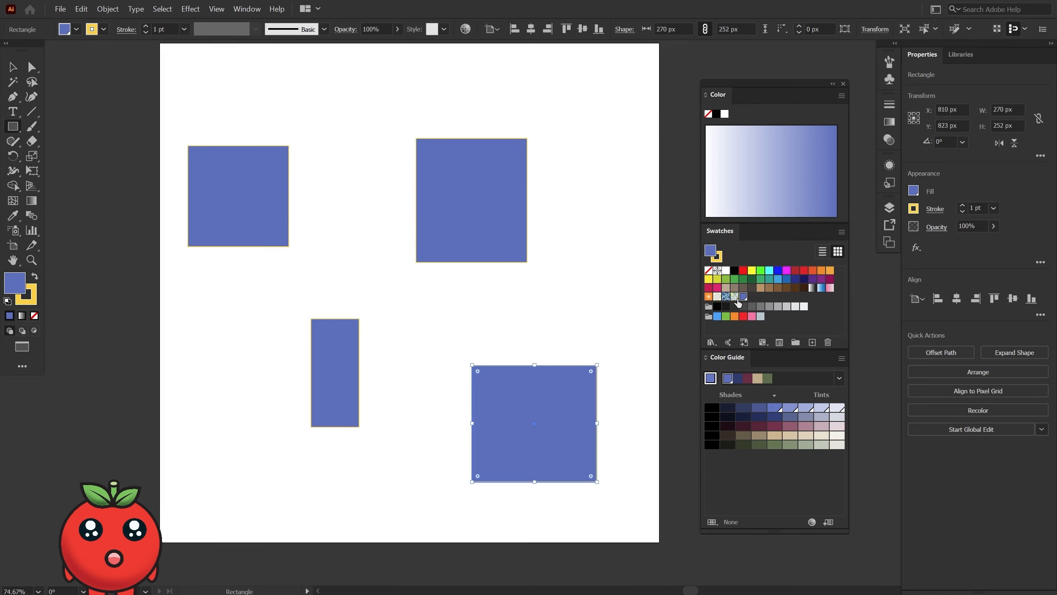
Edit the blue global swatch by raising its red value until it becomes pink, and apply the change.
double_click(743, 297)
drag(512, 179, 725, 185)
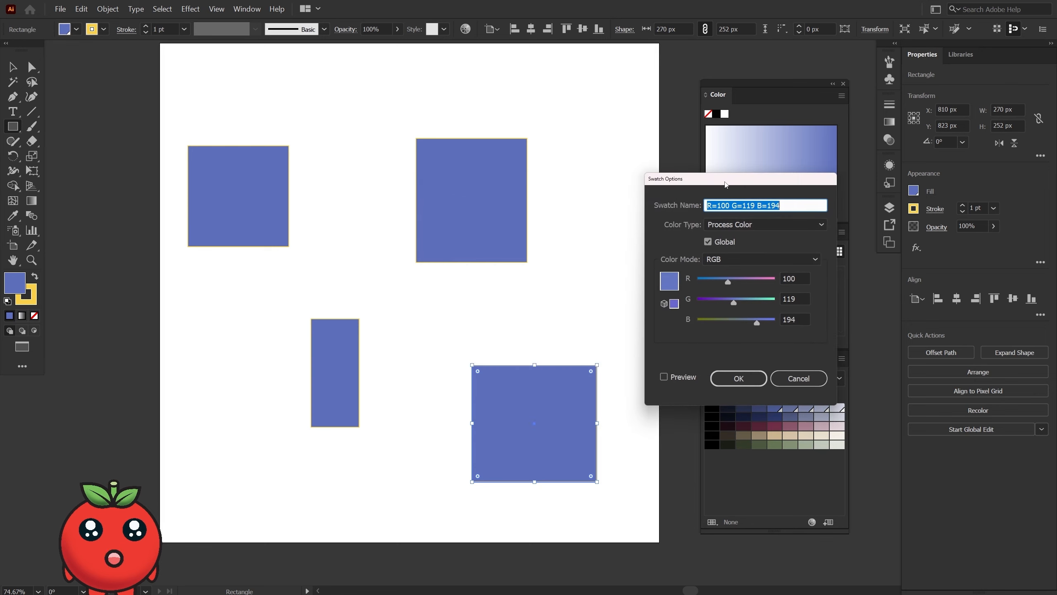
drag(728, 283, 770, 288)
click(739, 378)
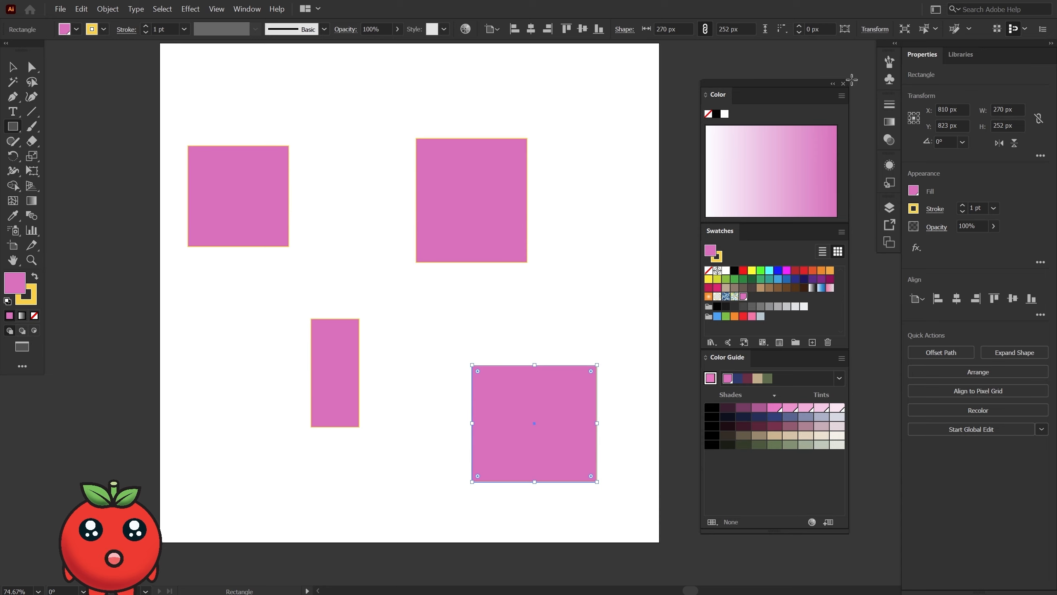
Switch the lower-right rectangle's fill to the RGB spectrum and try several colours, ending on amber ffcb29.
click(841, 96)
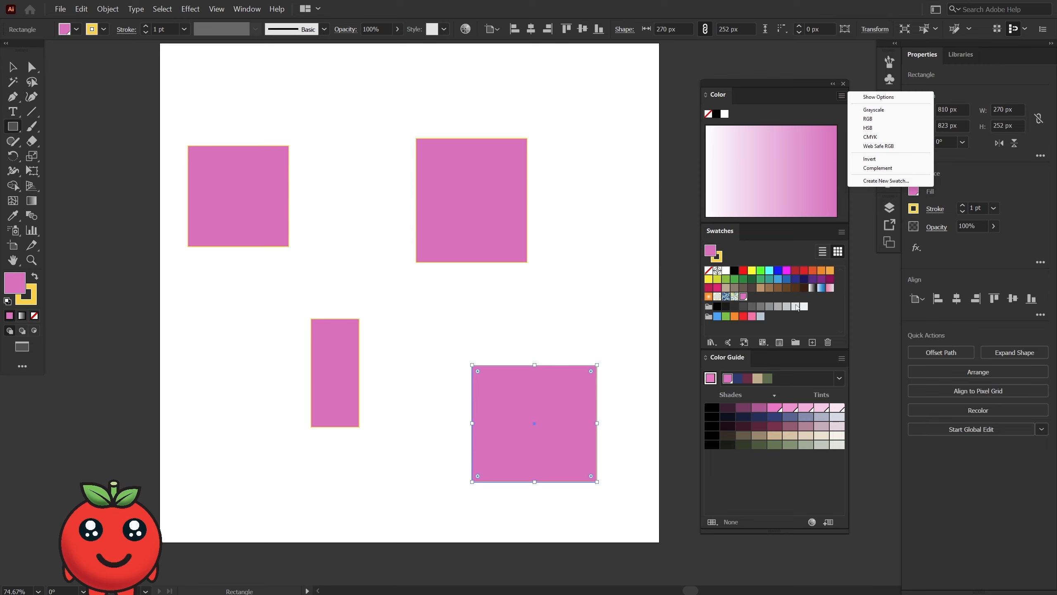
click(814, 310)
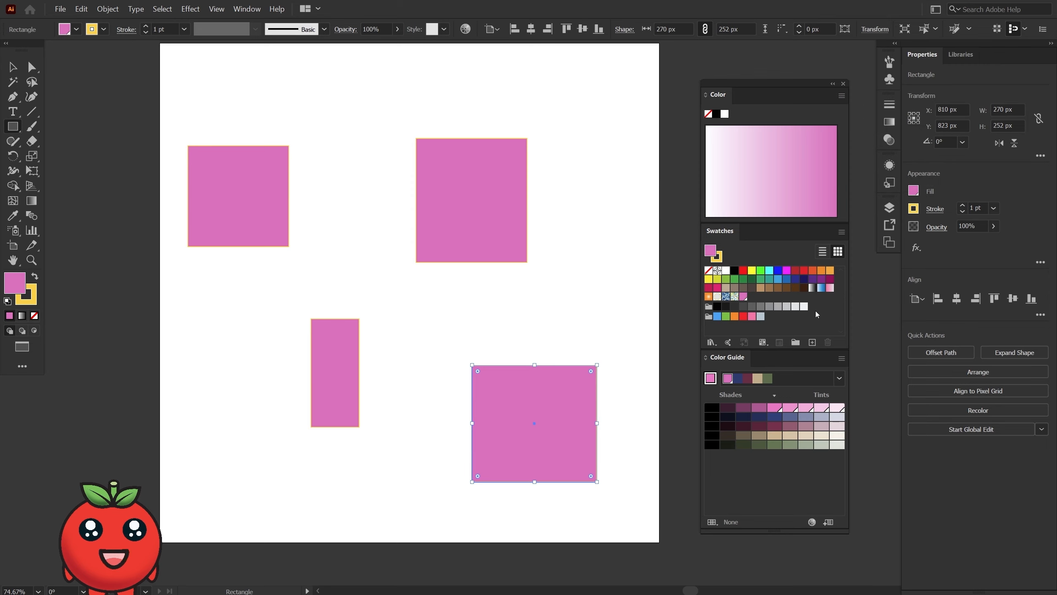
click(814, 344)
key(Return)
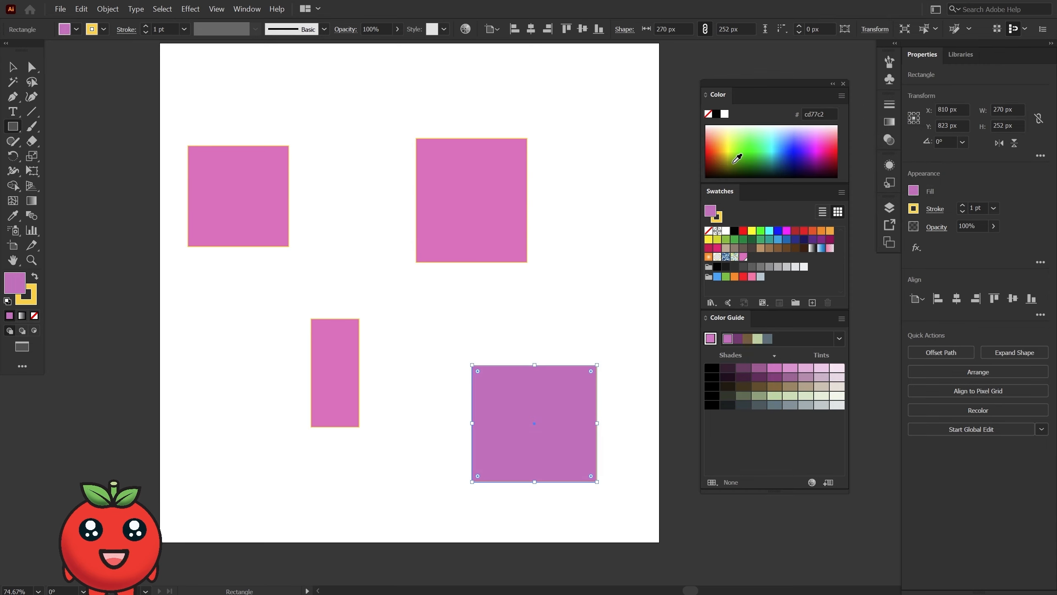
click(772, 153)
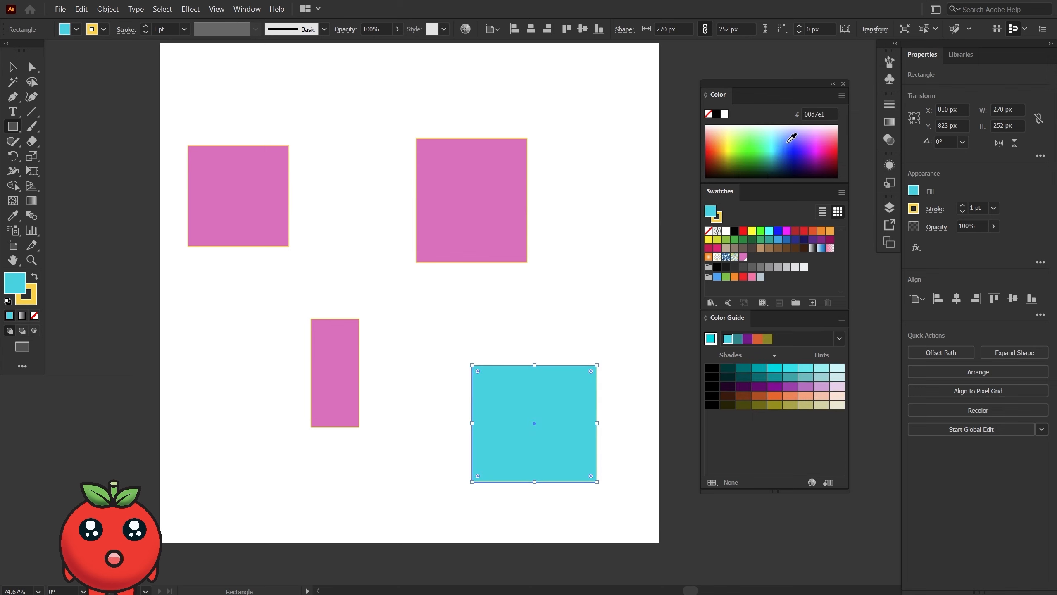
click(789, 142)
click(802, 146)
click(744, 145)
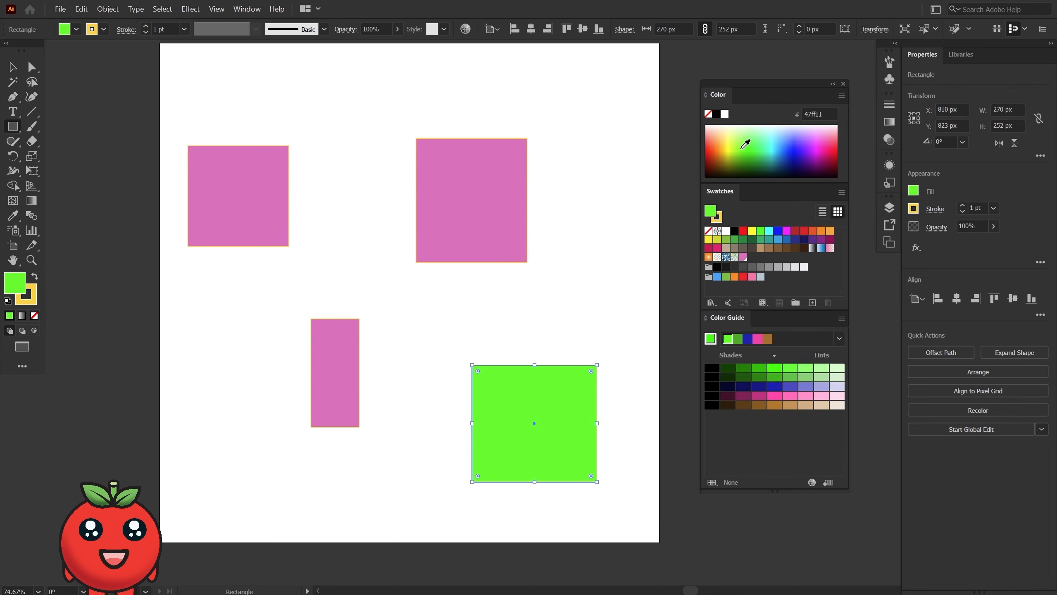
click(718, 146)
click(789, 141)
click(796, 144)
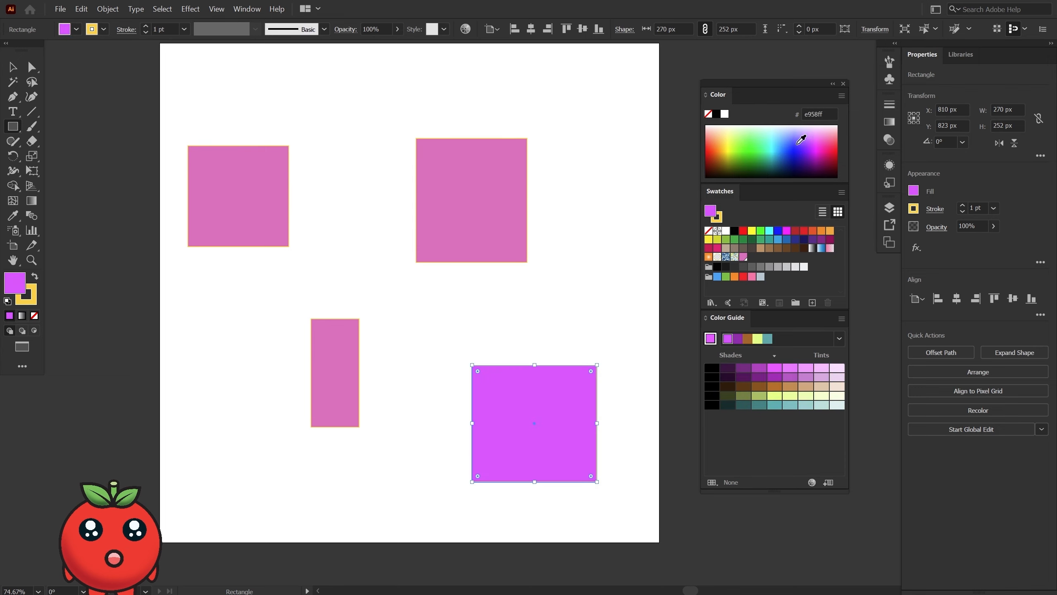
click(723, 144)
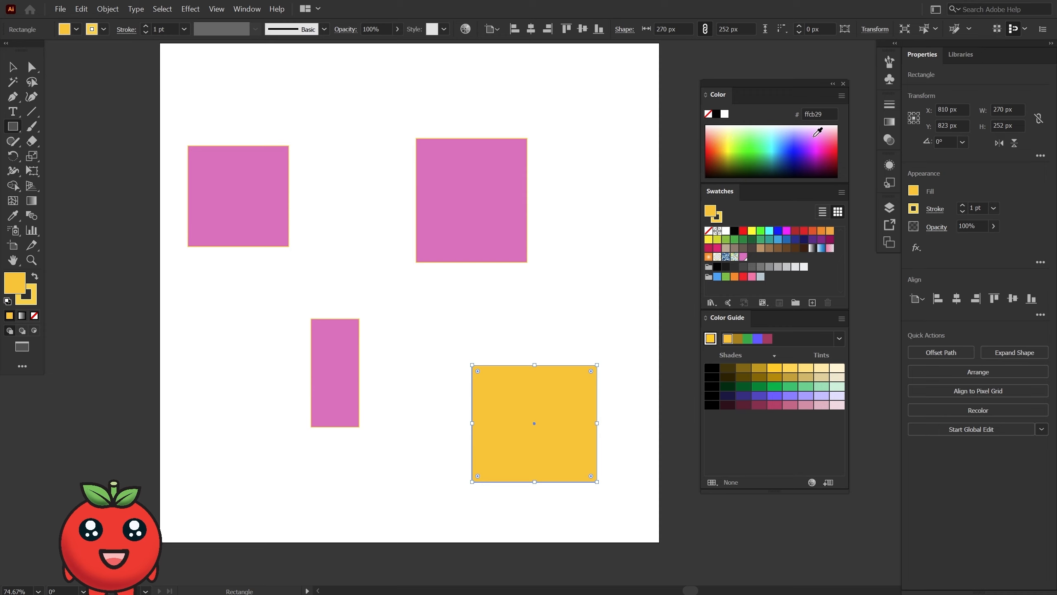
Show the HSB colour sliders and set the rectangle's fill to hue about 137, saturation 100% and brightness 72.16%.
click(841, 96)
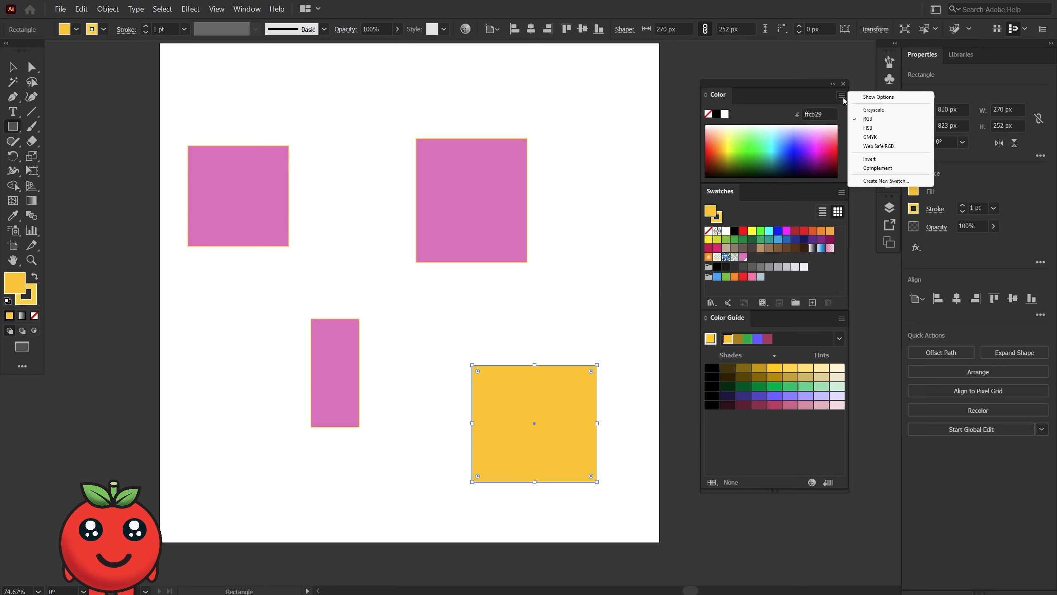
click(884, 128)
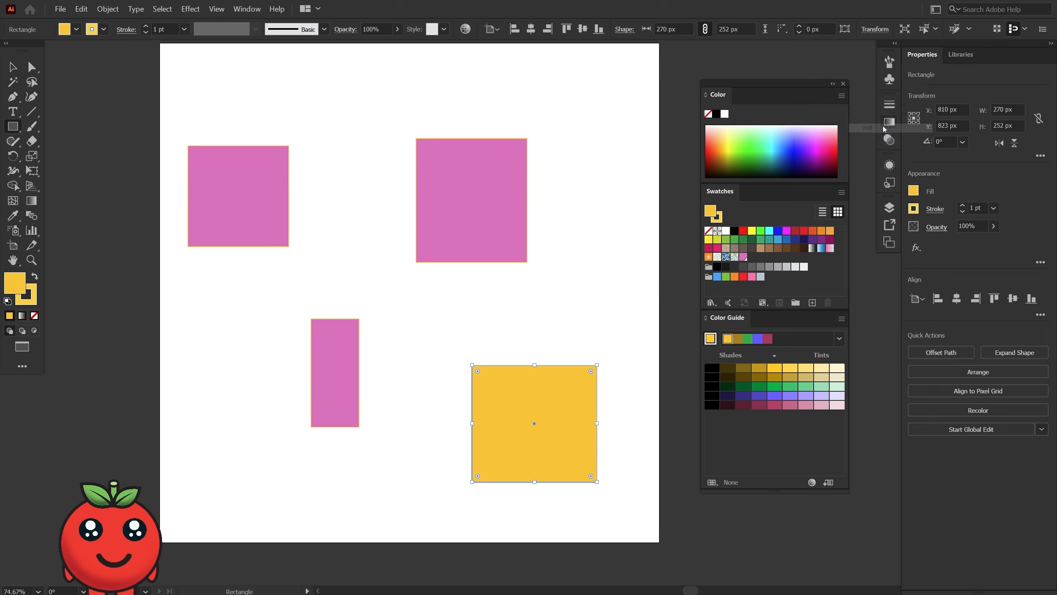
click(841, 96)
click(876, 99)
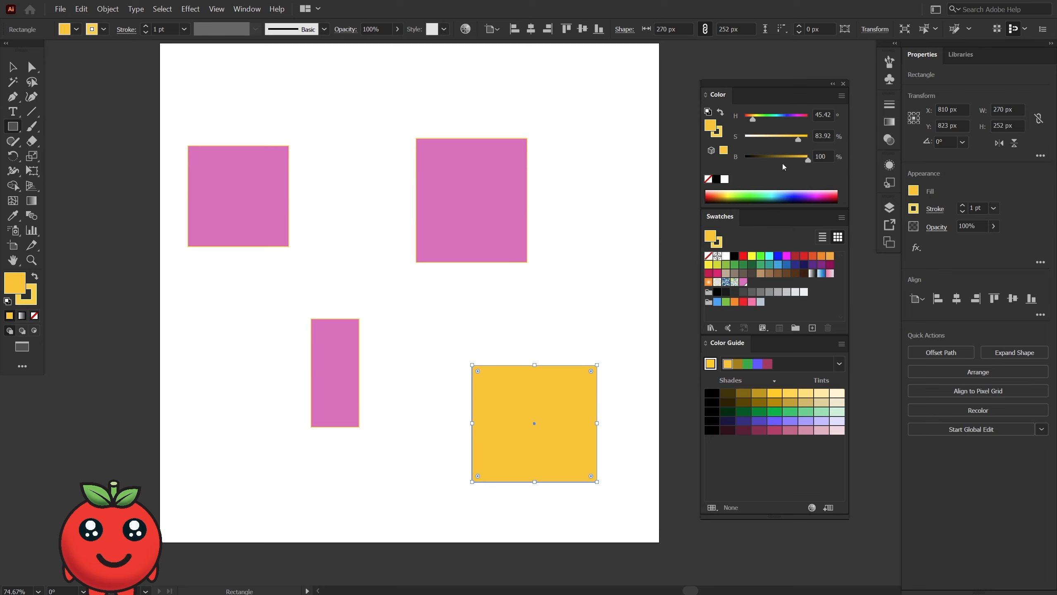
mouse_move(808, 161)
mouse_down()
mouse_move(771, 165)
mouse_move(791, 162)
mouse_move(793, 140)
mouse_move(810, 143)
mouse_up()
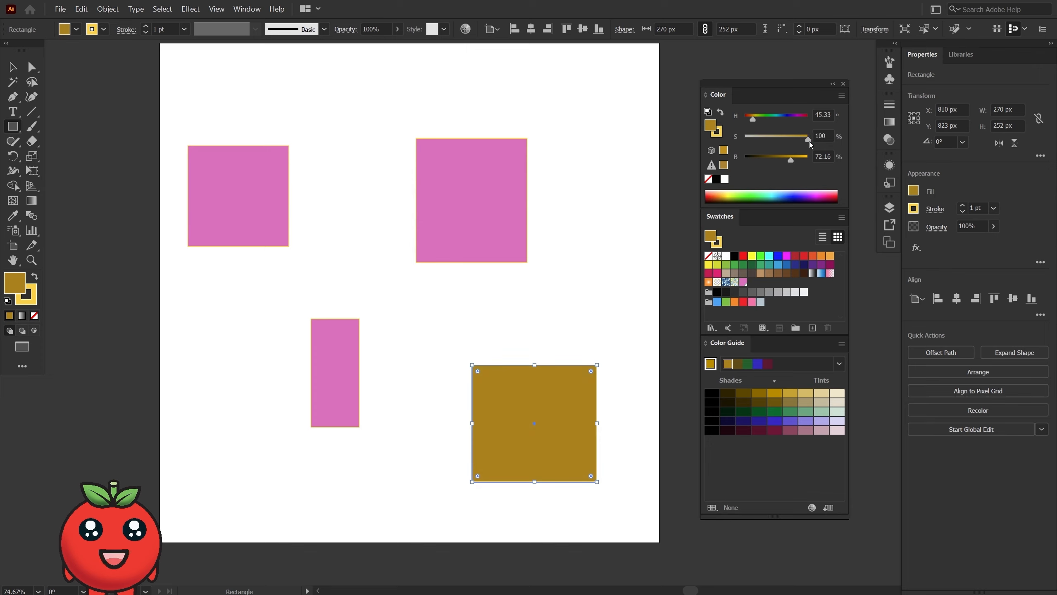
drag(751, 121, 769, 120)
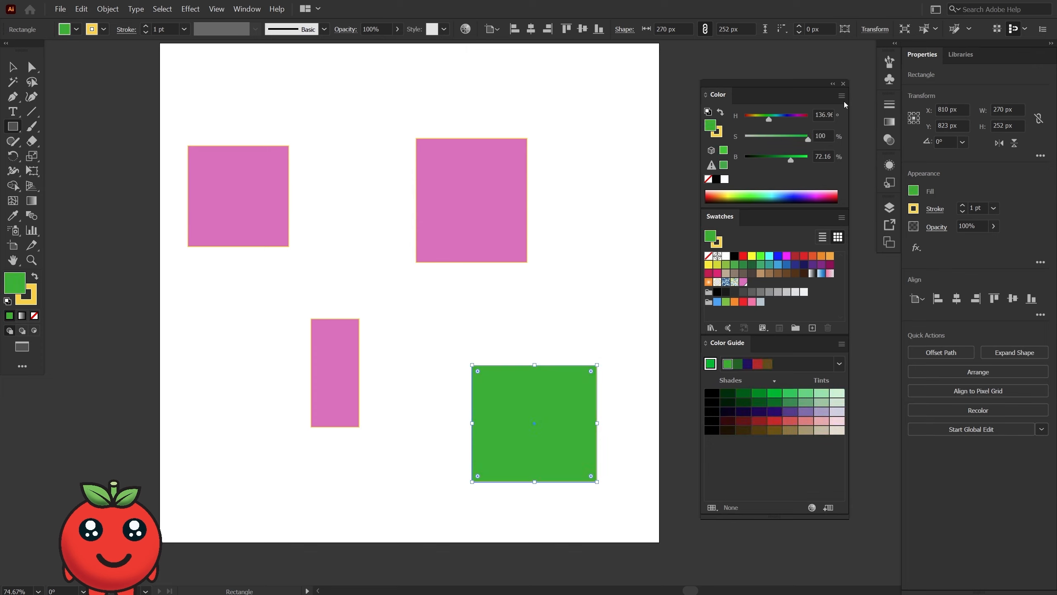
Return the Color panel to RGB, hide its slider options and enlarge the colour spectrum.
click(841, 95)
click(866, 119)
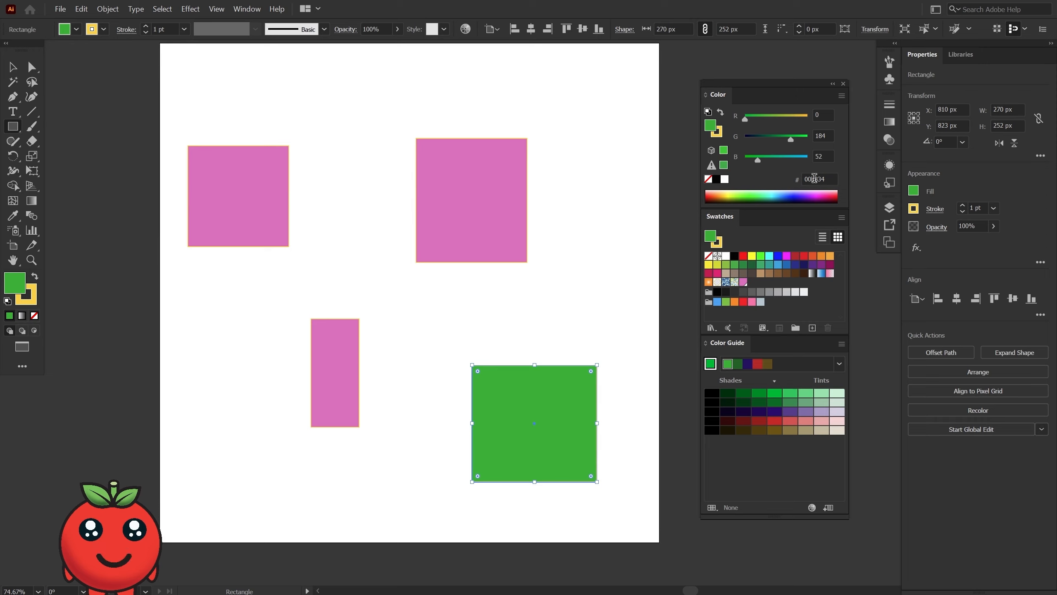
click(841, 96)
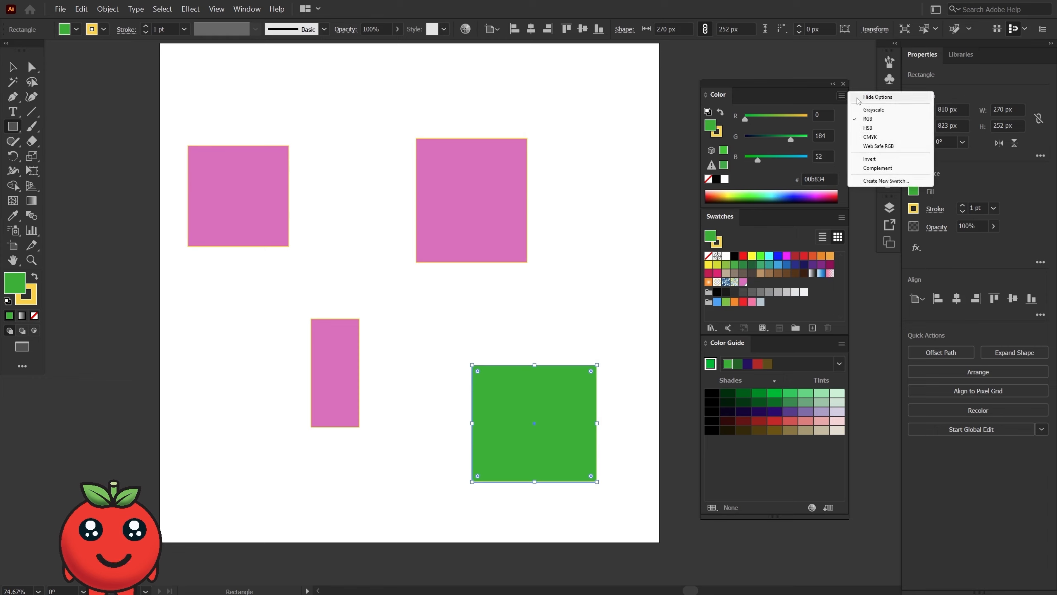
click(877, 97)
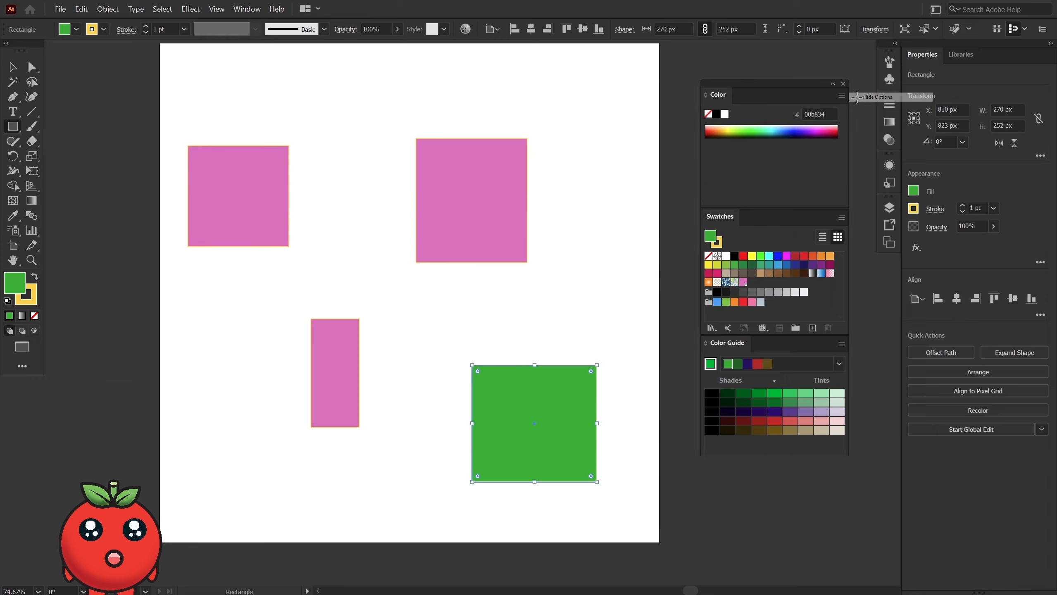
drag(810, 160, 810, 212)
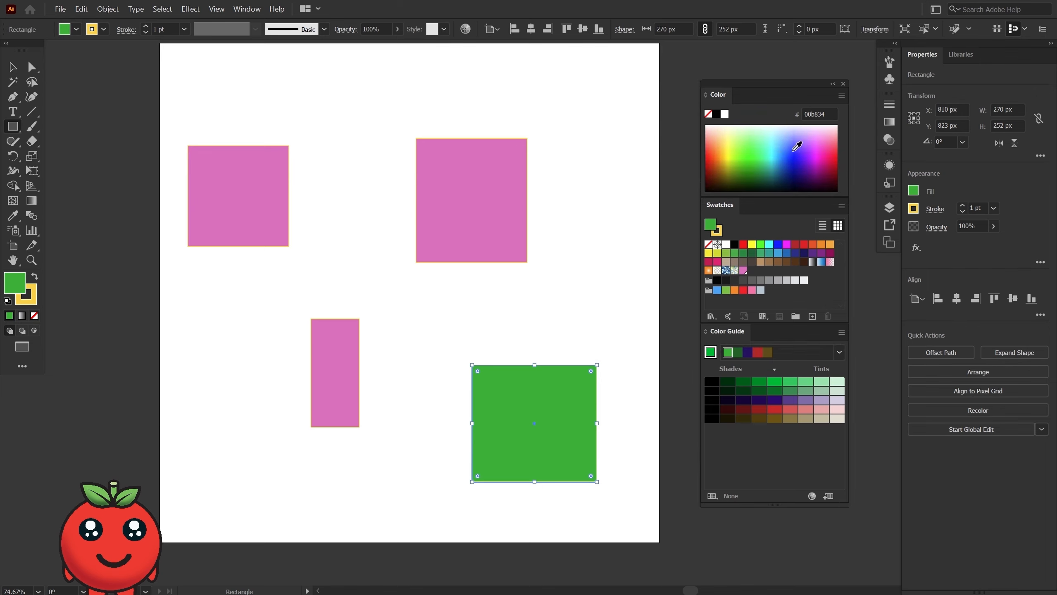
Pick violet 872fff from the spectrum for the lower-right rectangle, and remove its fill with the None swatch.
click(788, 158)
click(821, 158)
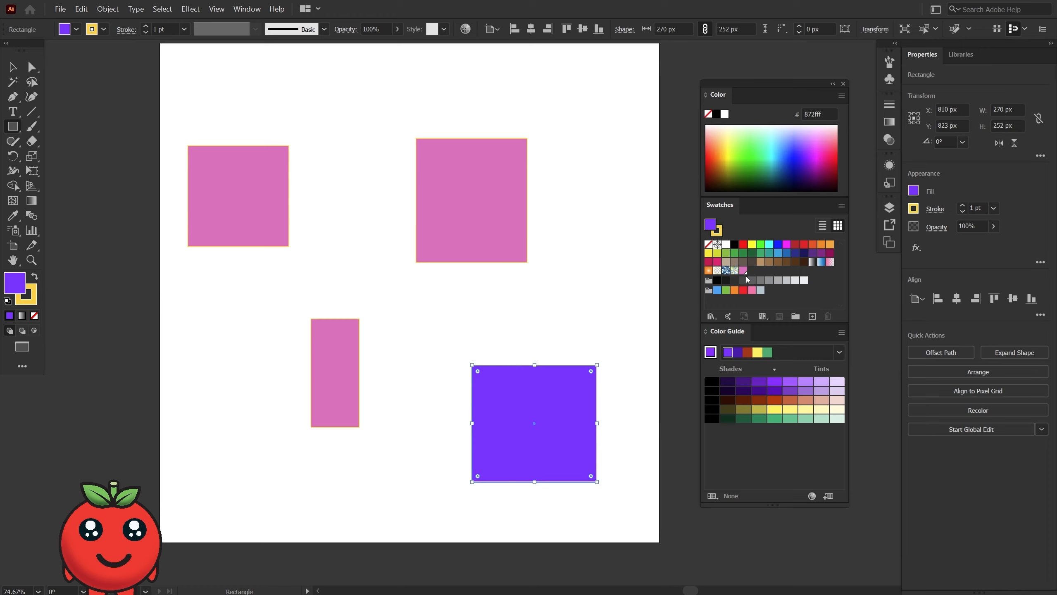
key(v)
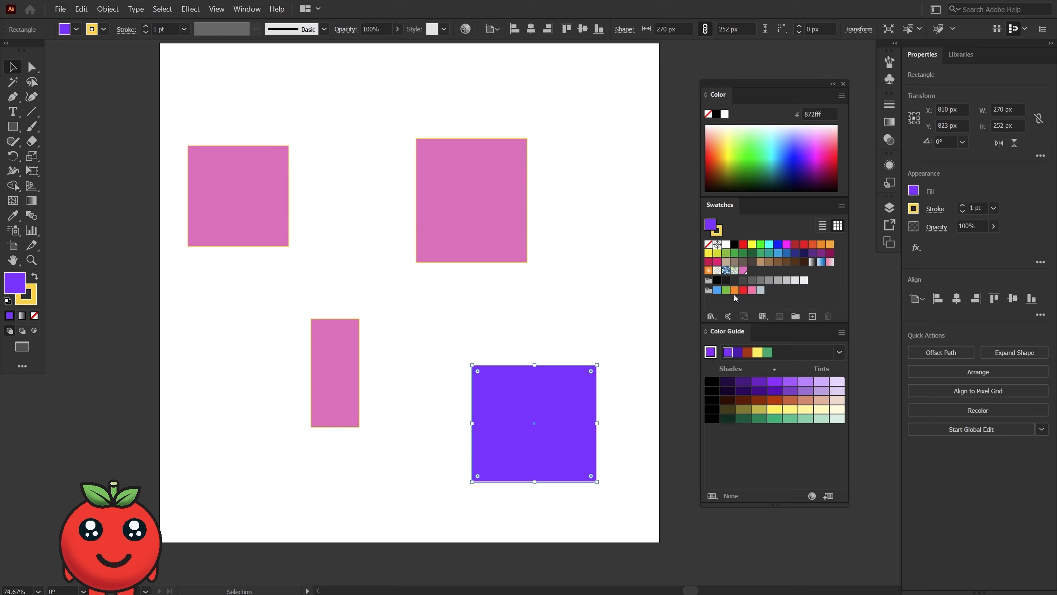
click(708, 245)
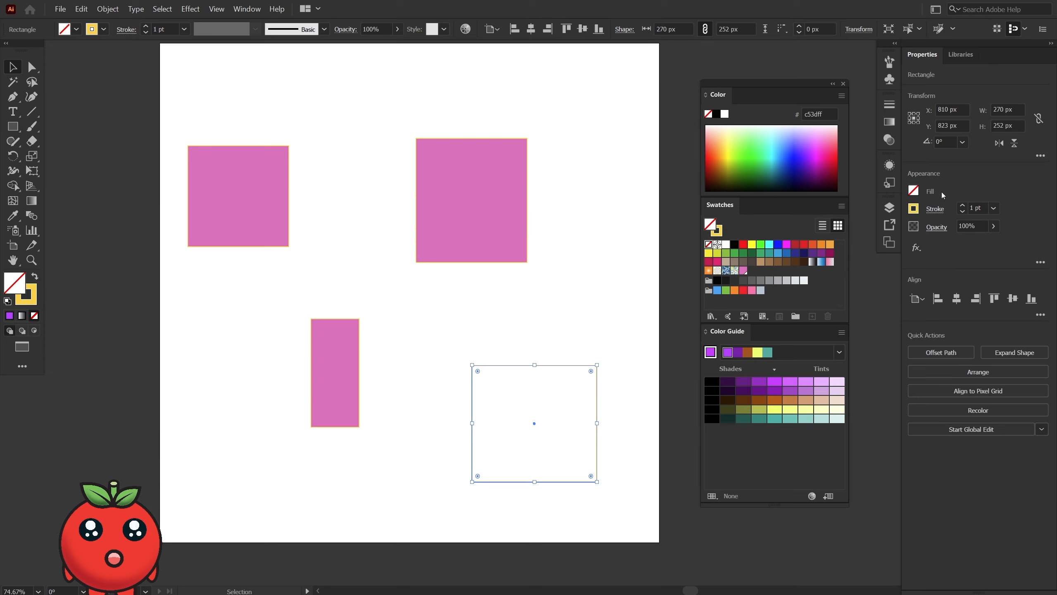
Open the rectangle's fill swatch choices, and look through the System (Windows) swatch library in an enlarged view before closing it.
click(912, 192)
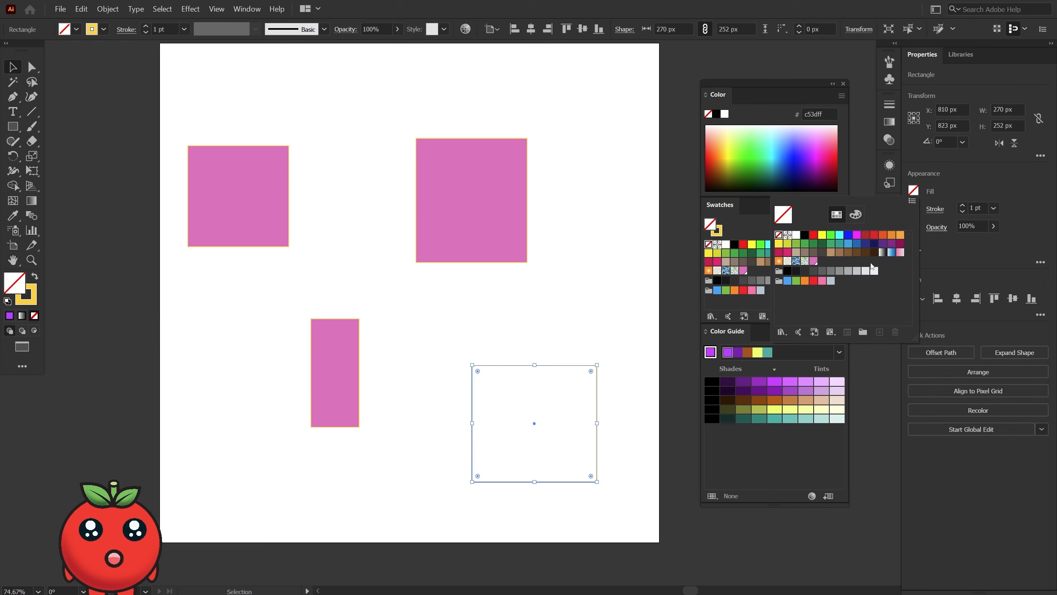
click(763, 316)
click(711, 318)
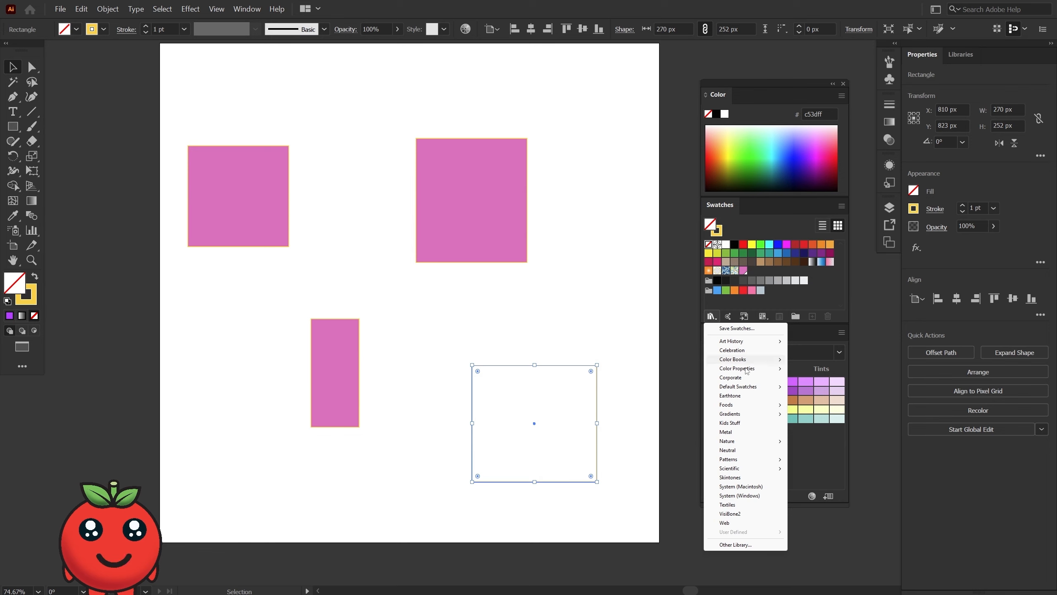
click(750, 496)
drag(560, 363, 560, 522)
click(619, 269)
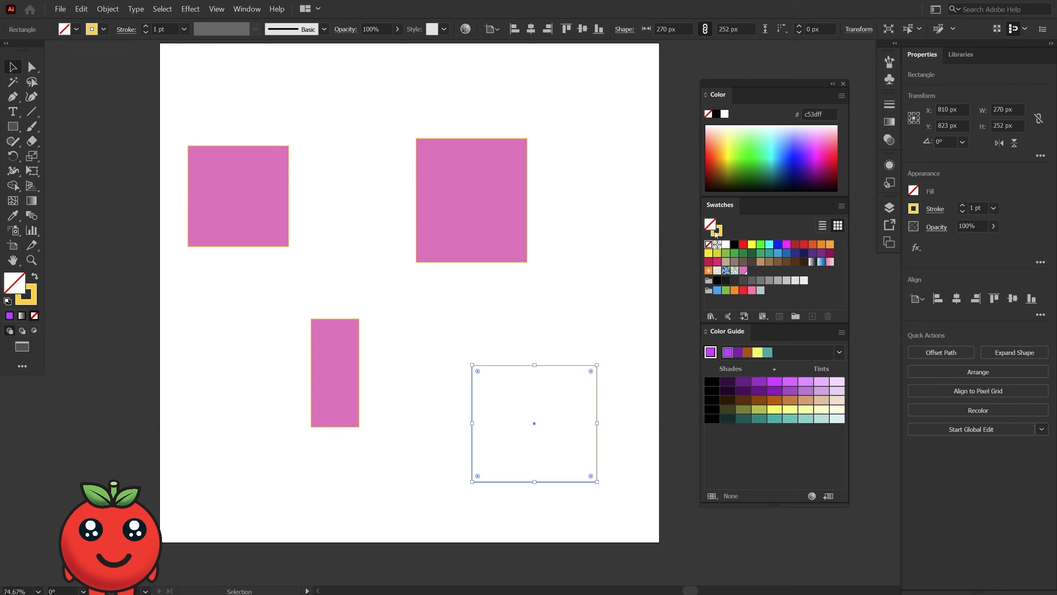
Open the Celebration swatch library at an enlarged size, compare it with System (Windows), and close both libraries.
click(711, 316)
click(738, 349)
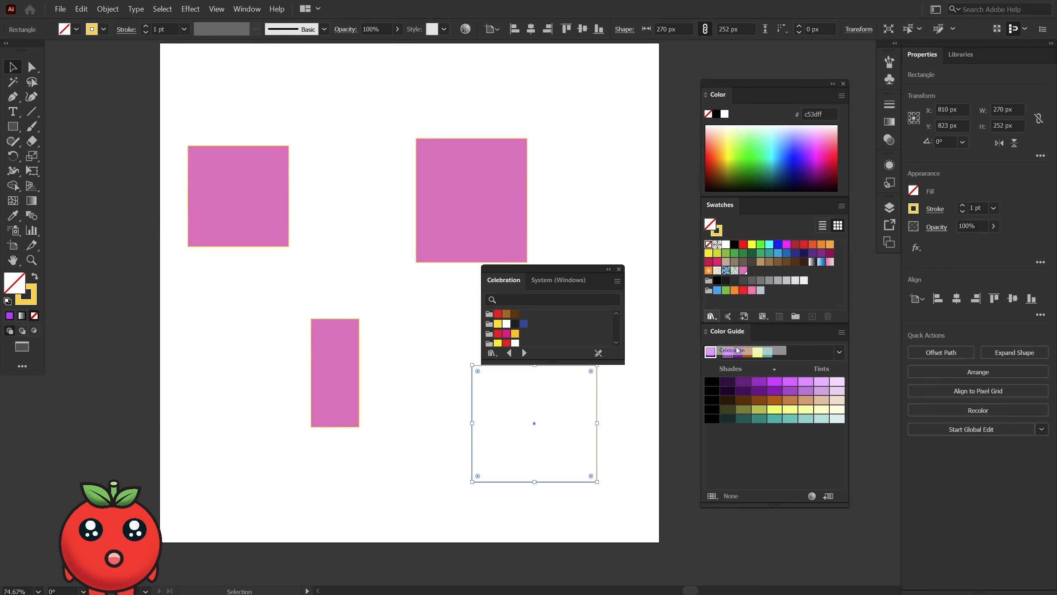
drag(531, 361, 532, 468)
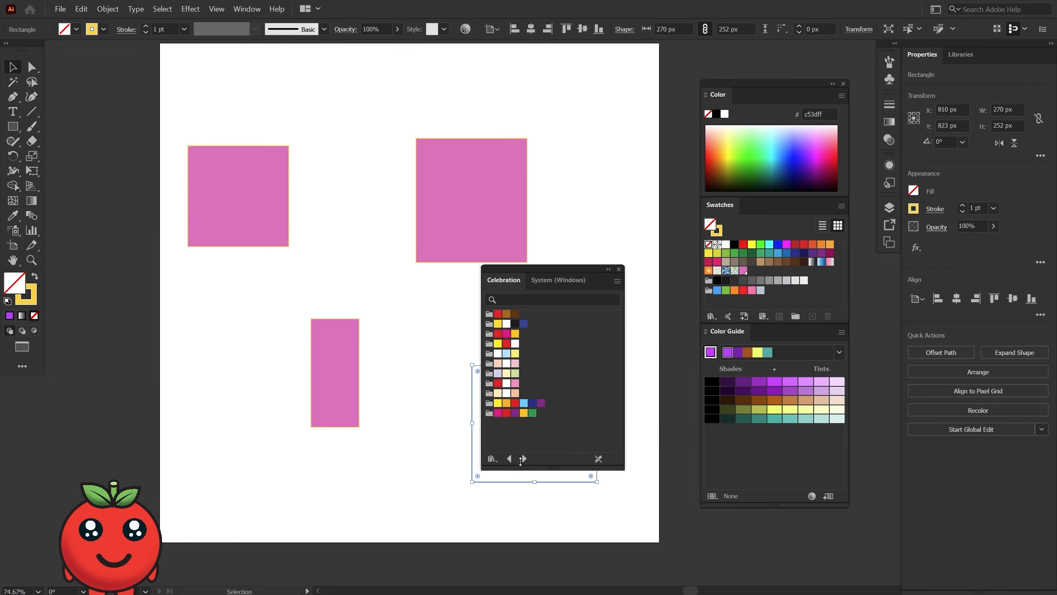
click(559, 281)
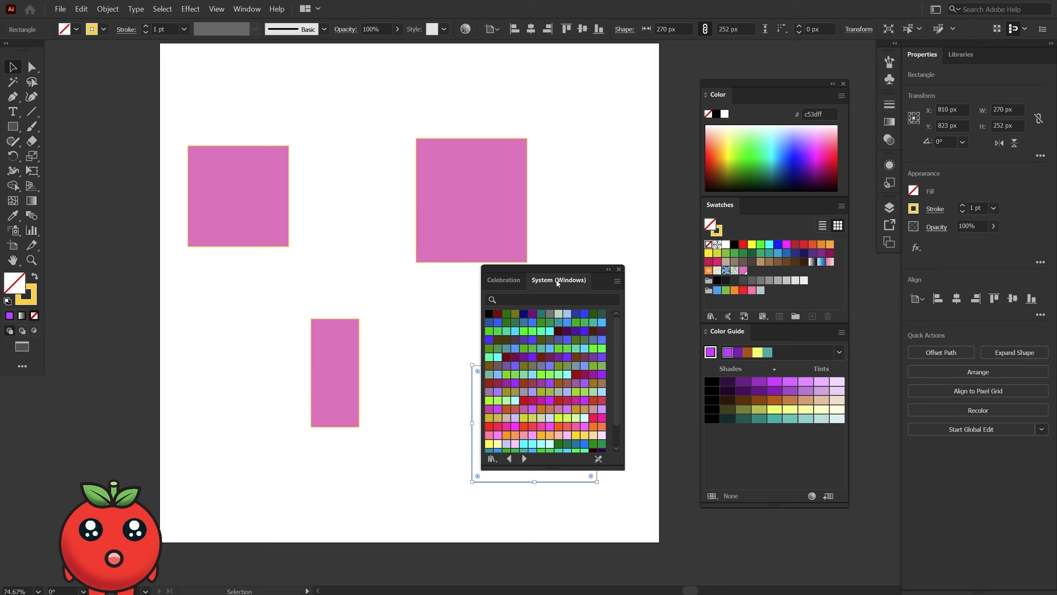
click(619, 269)
Browse the Color Books and Scientific swatch libraries, view the Analogous library at an enlarged size, and close it.
click(711, 316)
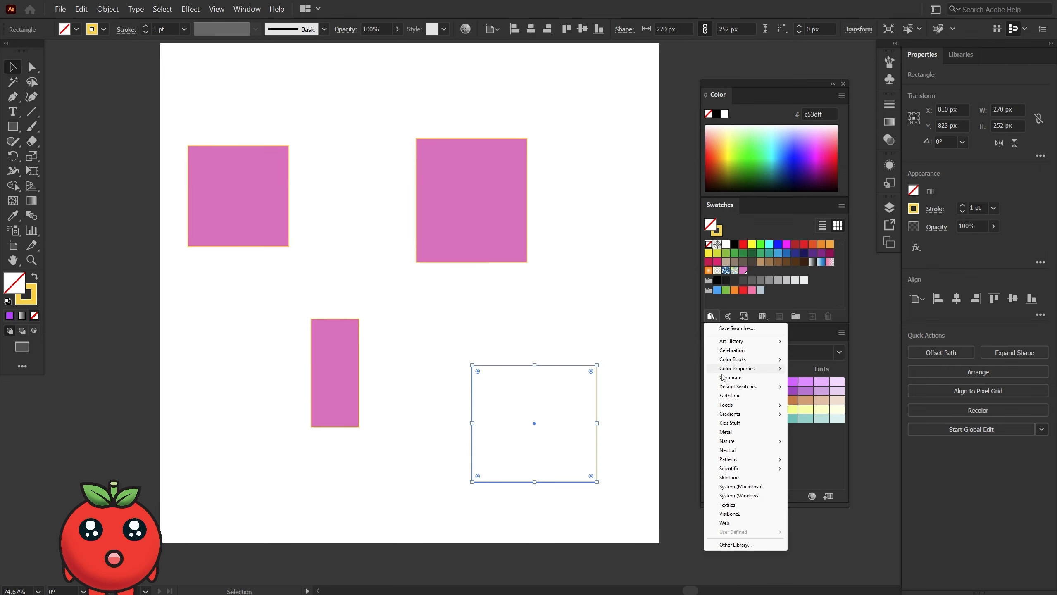
mouse_move(735, 361)
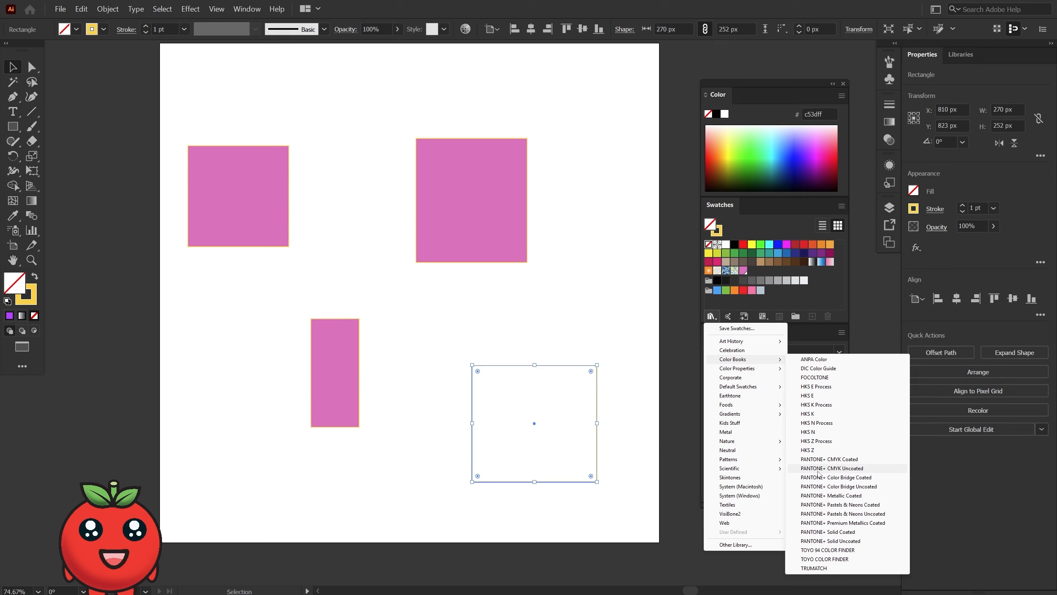
mouse_move(742, 473)
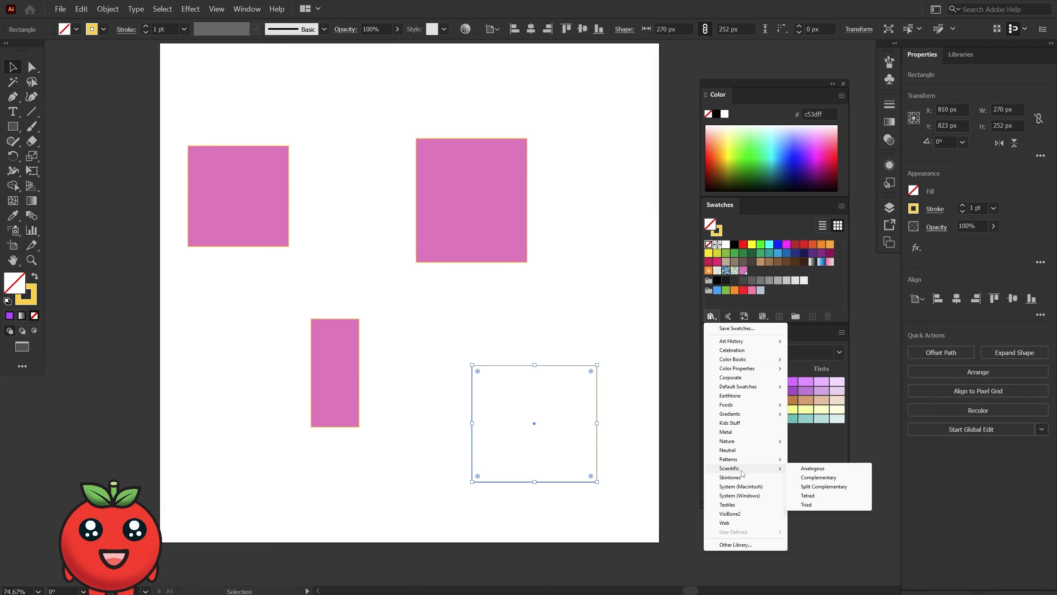
click(804, 468)
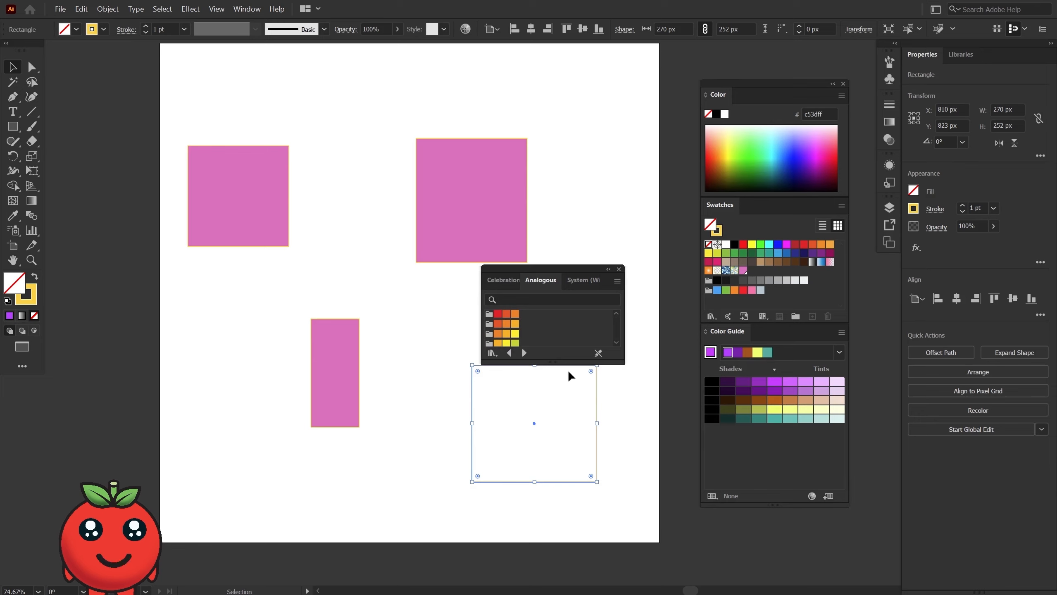
drag(560, 362, 563, 490)
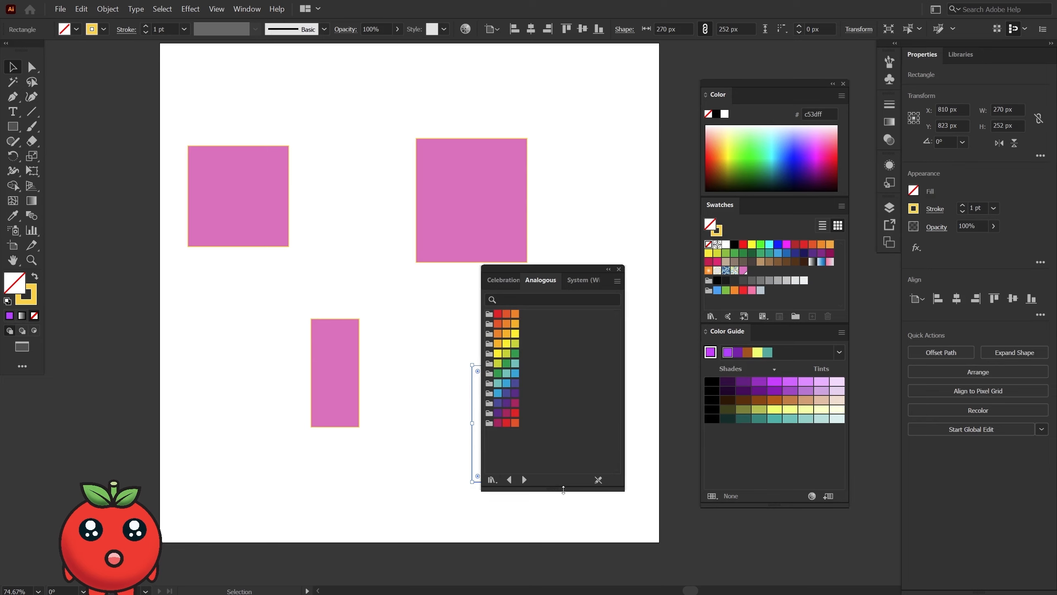
click(619, 269)
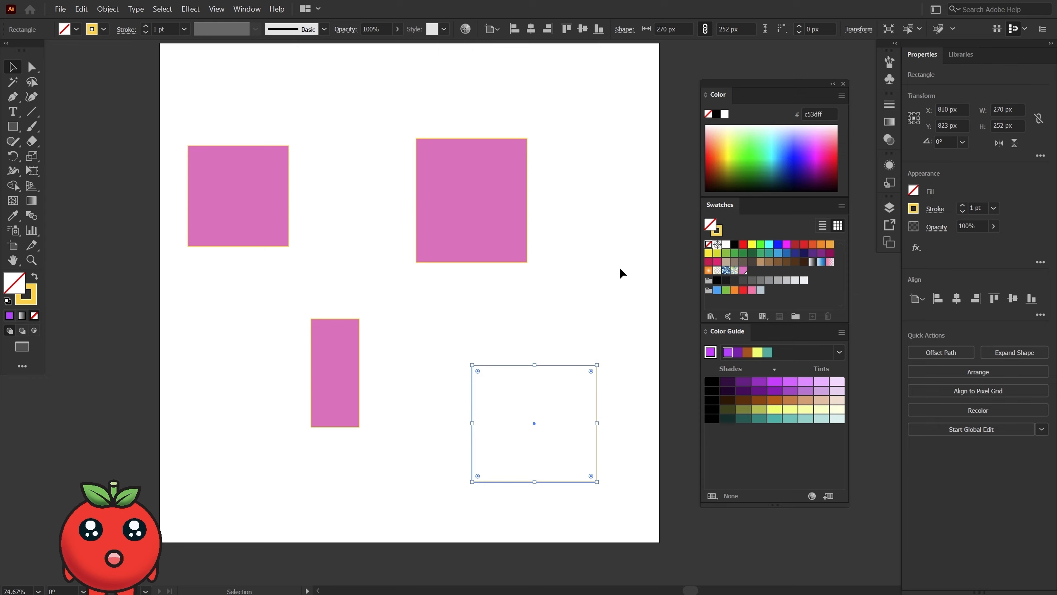
Fill the lower-right rectangle with the yellow ffff00 swatch, and briefly open Adobe Color Themes before closing it.
click(751, 245)
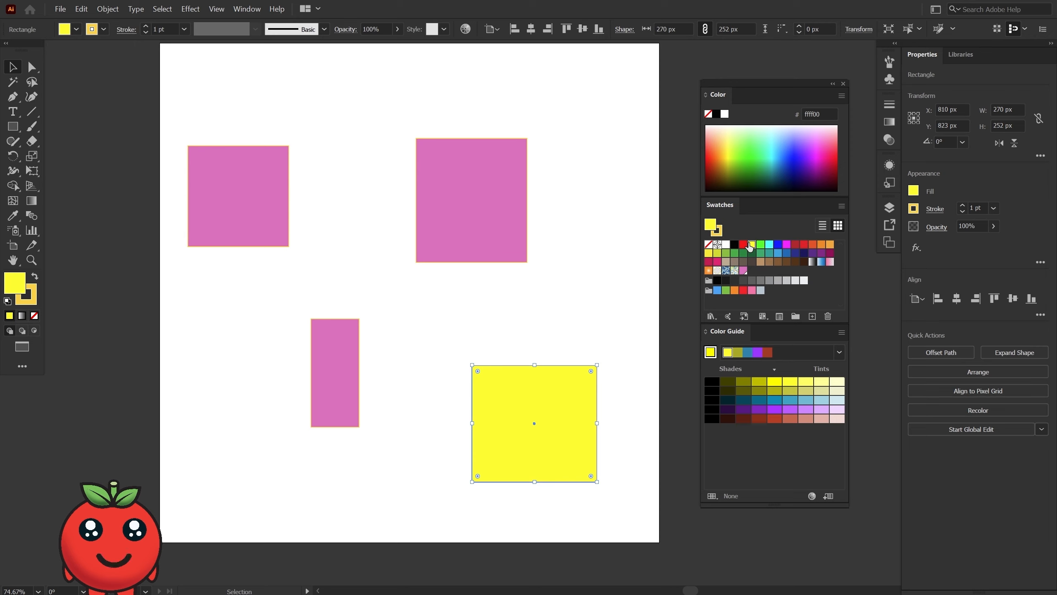
click(727, 317)
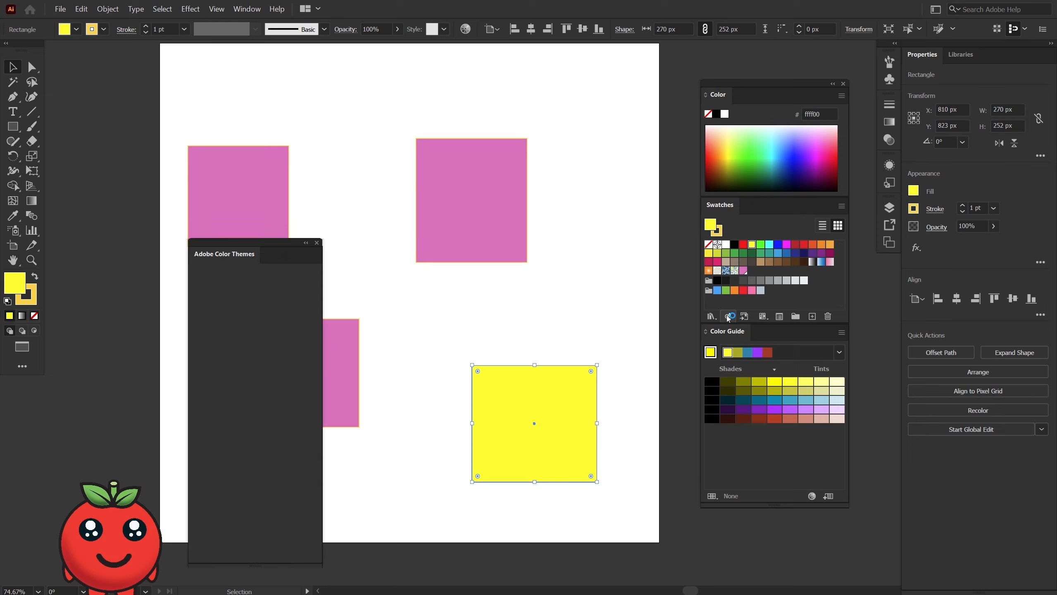
drag(245, 253, 332, 96)
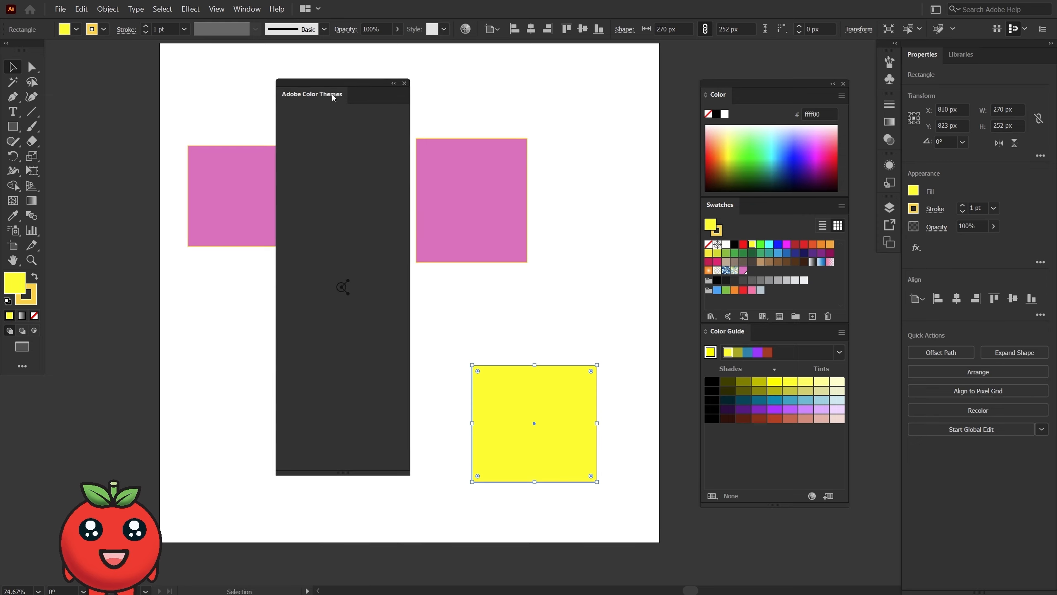
click(404, 83)
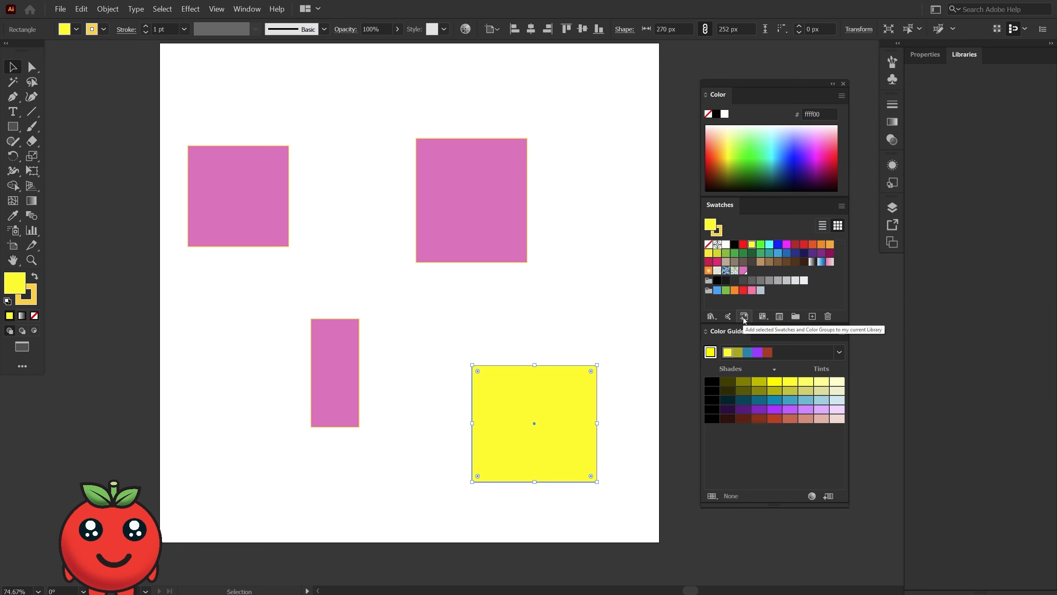
Filter the swatches by color swatches, pattern swatches and color groups in turn, and restore the display of all swatches.
click(763, 317)
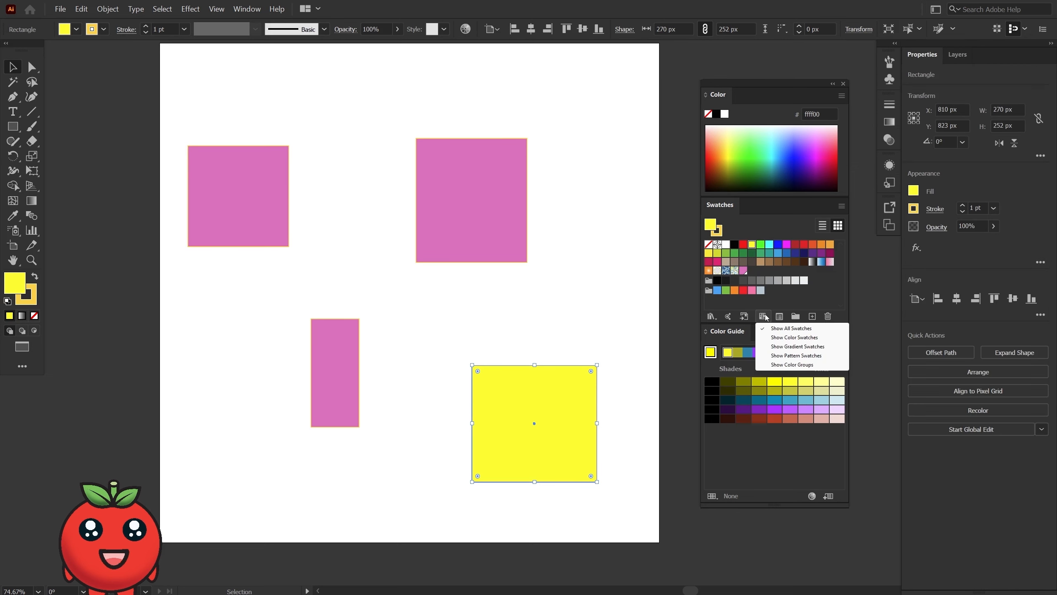
click(781, 338)
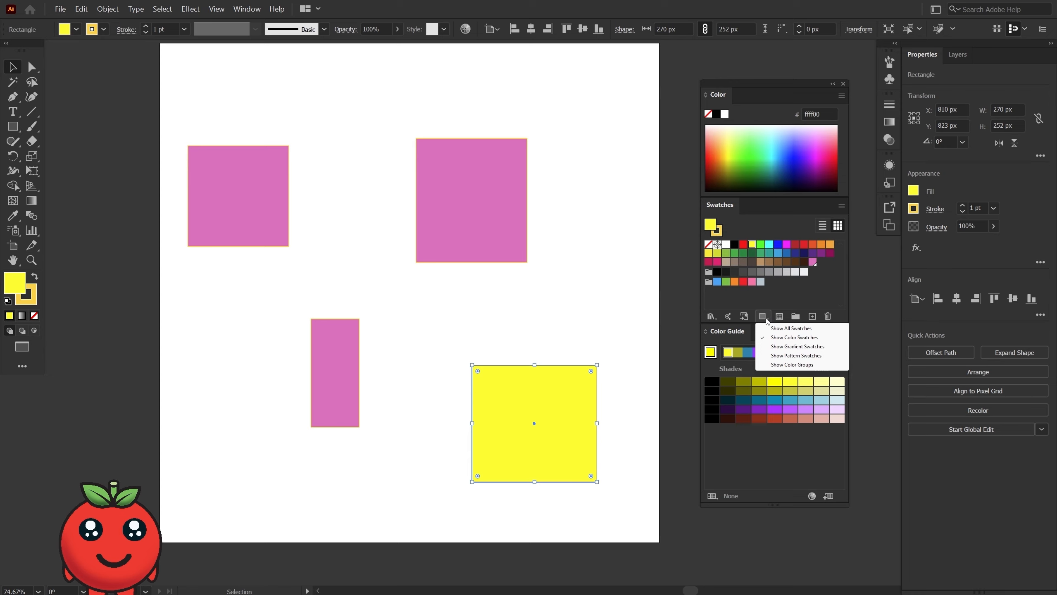
click(787, 356)
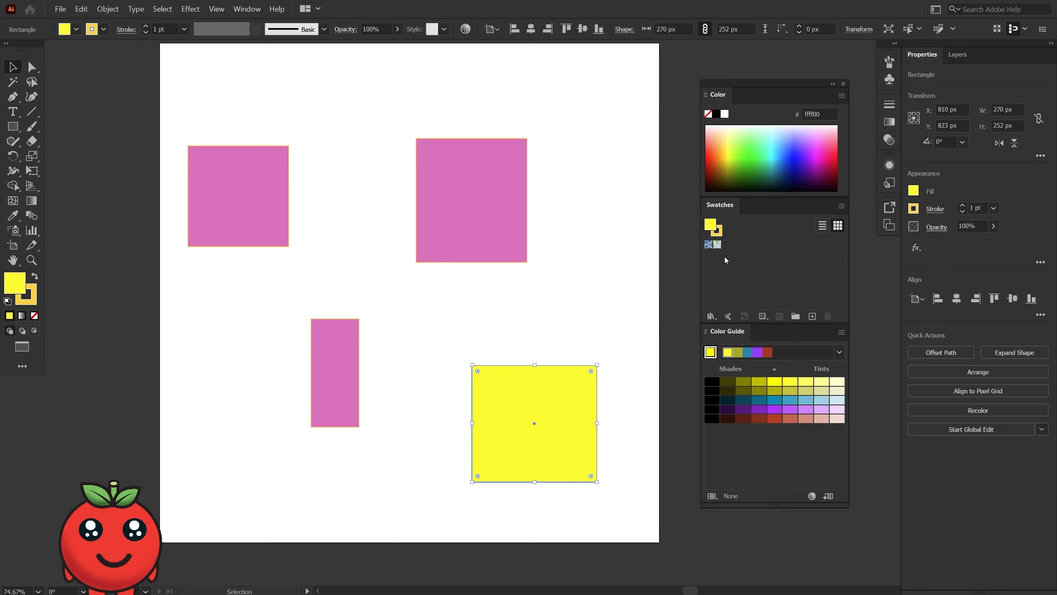
click(763, 316)
click(785, 365)
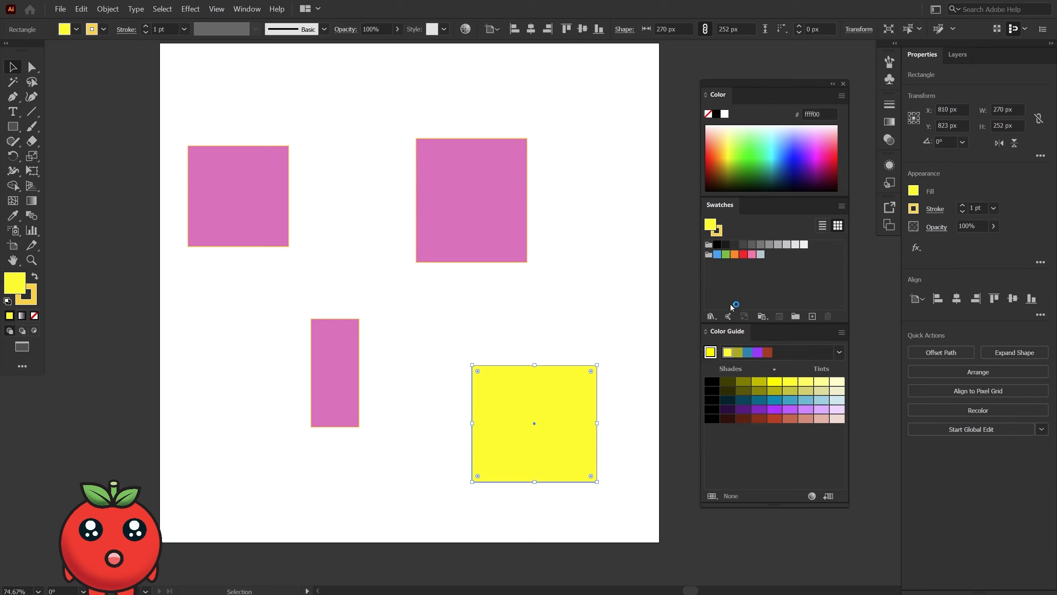
click(763, 316)
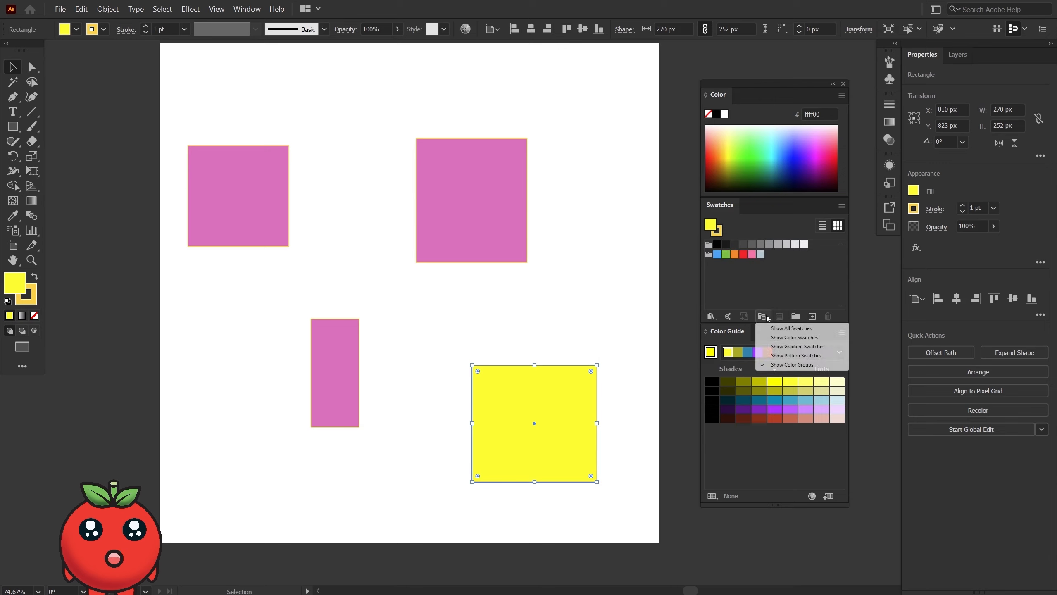
click(786, 329)
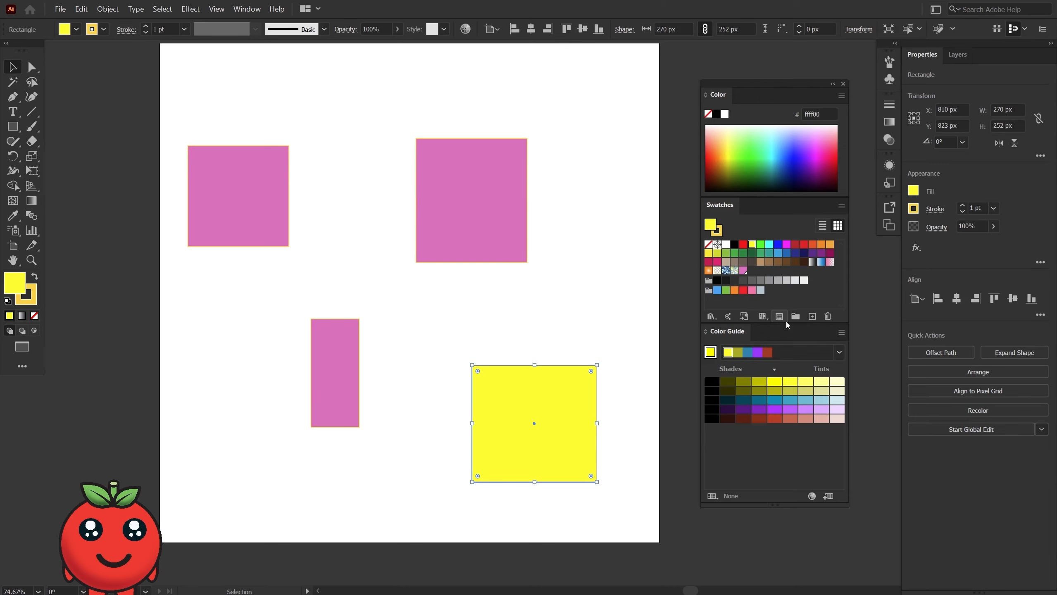
click(764, 317)
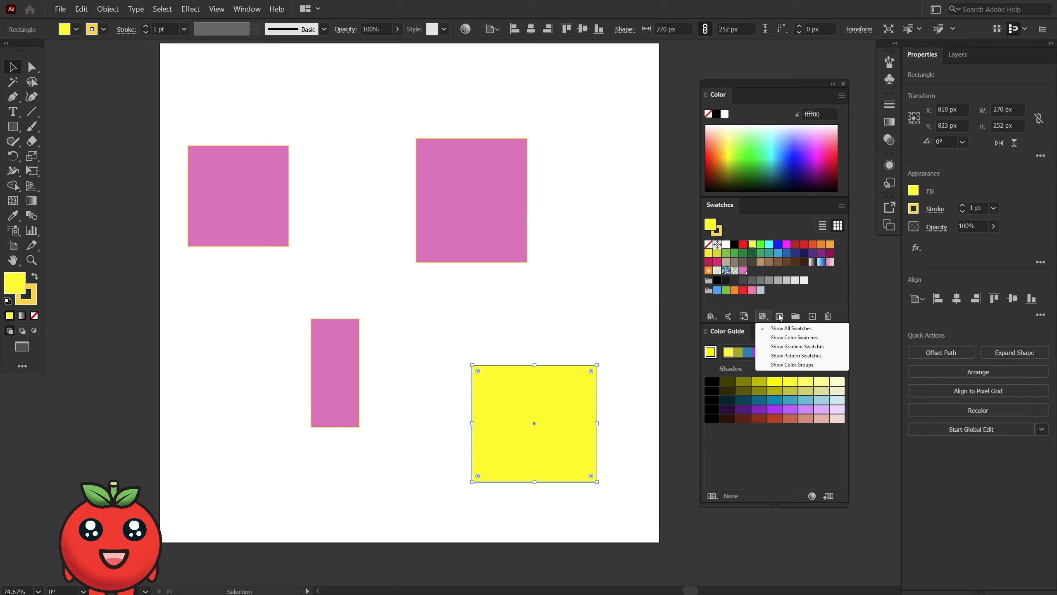
click(778, 309)
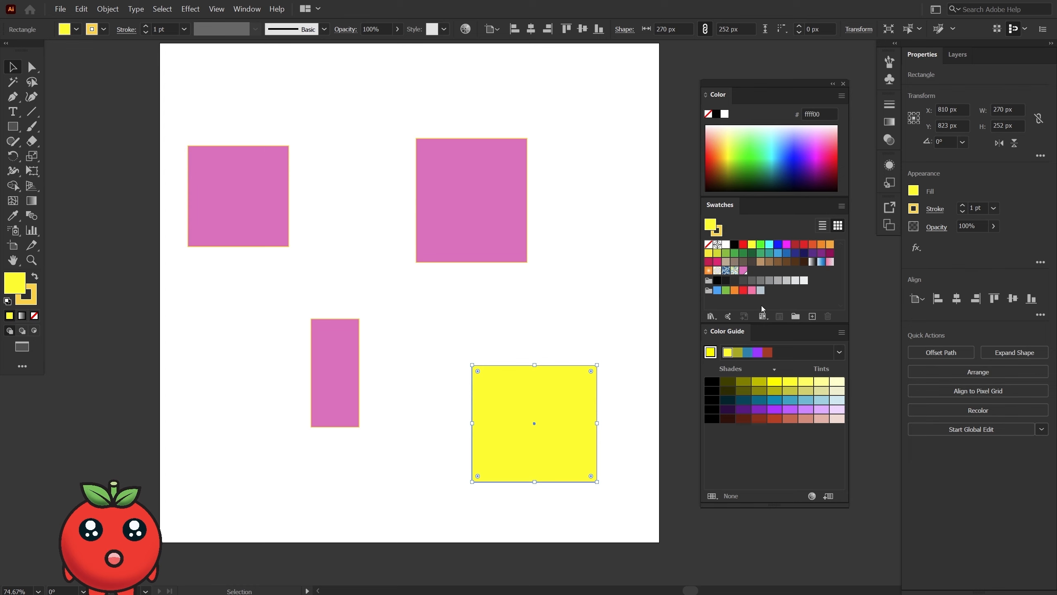
Edit the green R=34 G=181 B=115 swatch in Swatch Options, lowering its G value to 51 to make it navy.
double_click(757, 254)
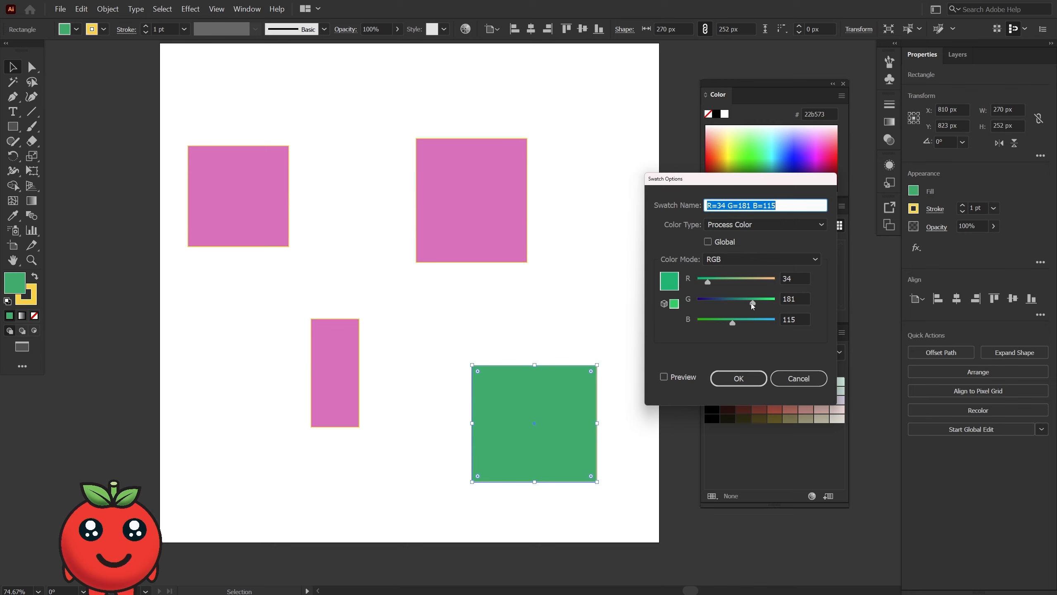
drag(753, 305, 713, 305)
click(738, 379)
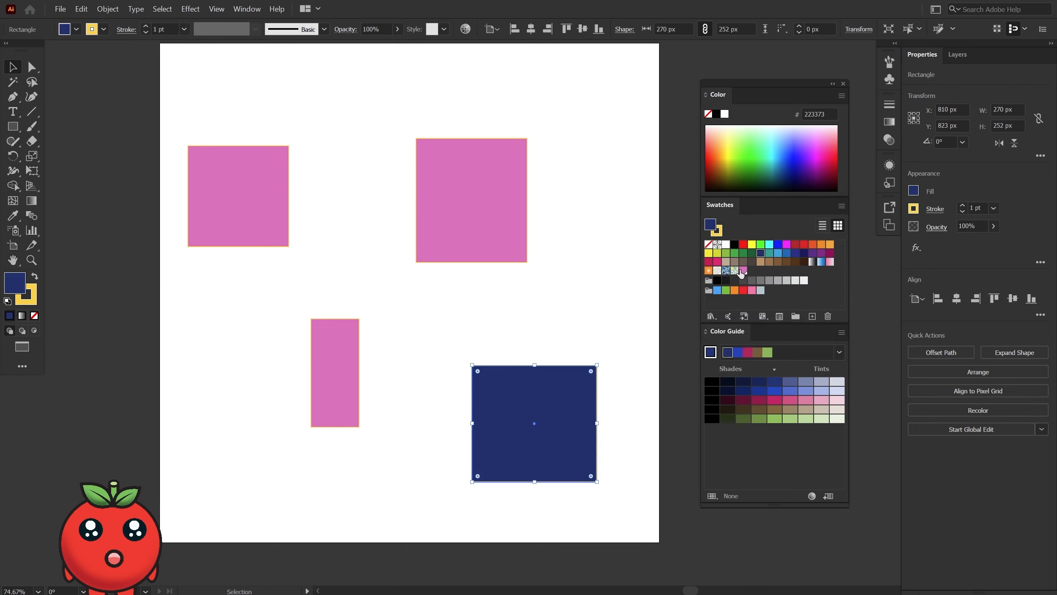
Fill both the lower-right and the upper-right rectangles with the RGB Red swatch ff0000.
click(743, 245)
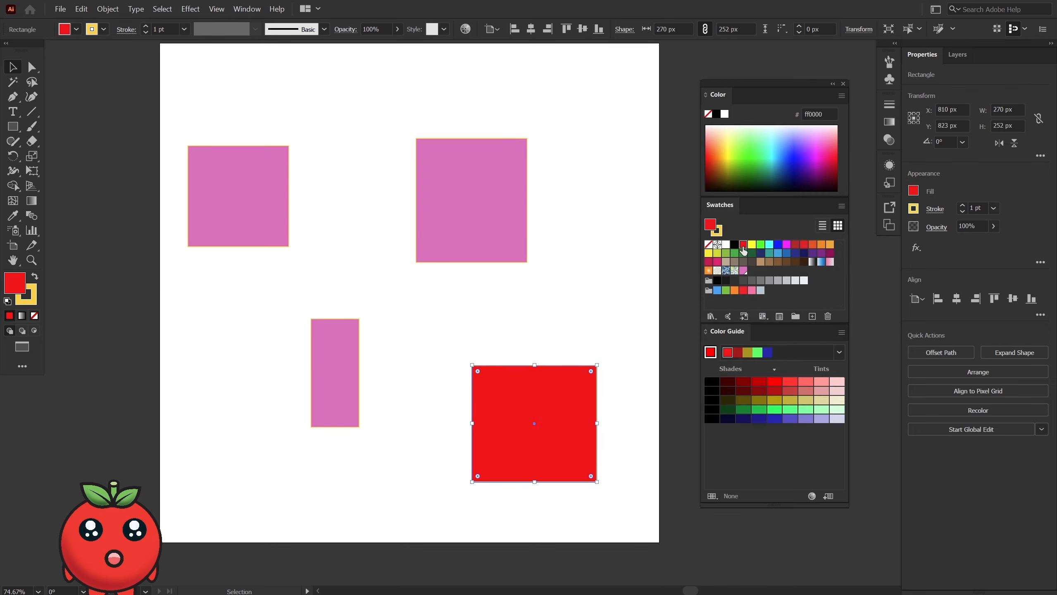
click(440, 228)
click(744, 246)
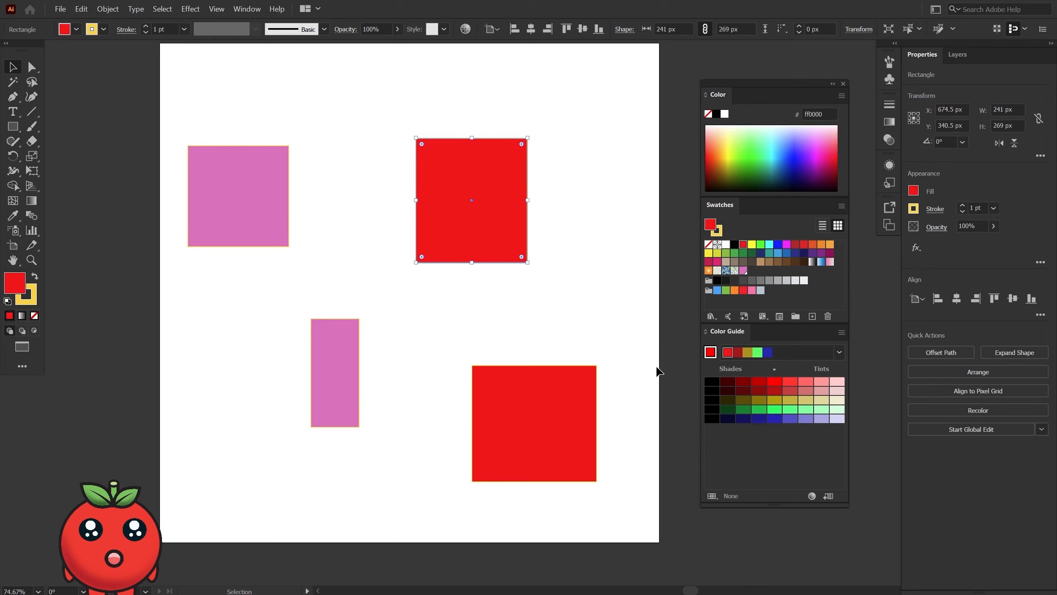
Try to darken the RGB Red swatch by setting its R value to 157 in Swatch Options.
click(778, 316)
drag(757, 279, 746, 280)
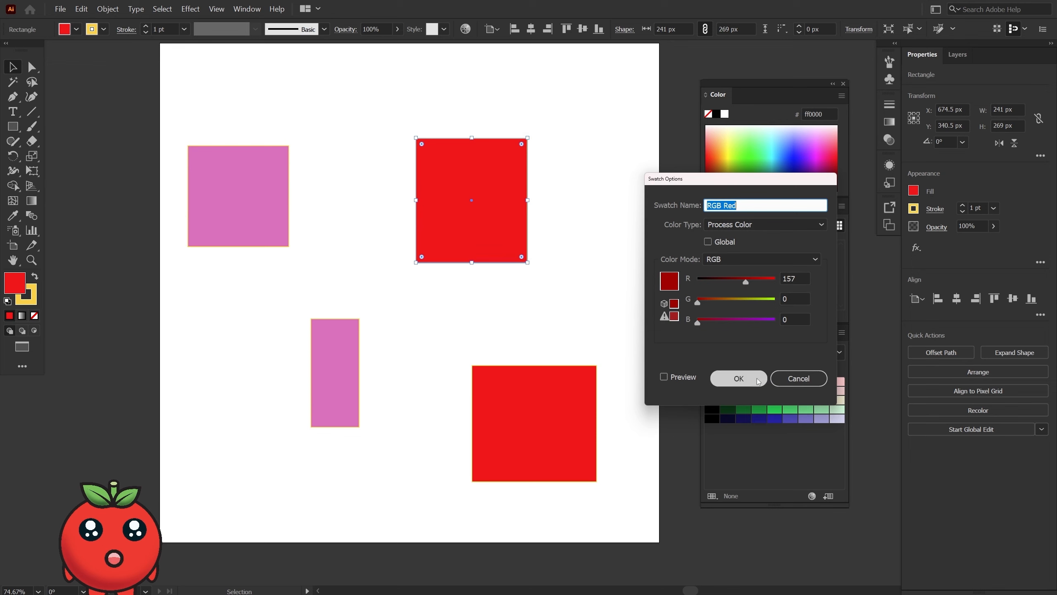
click(737, 376)
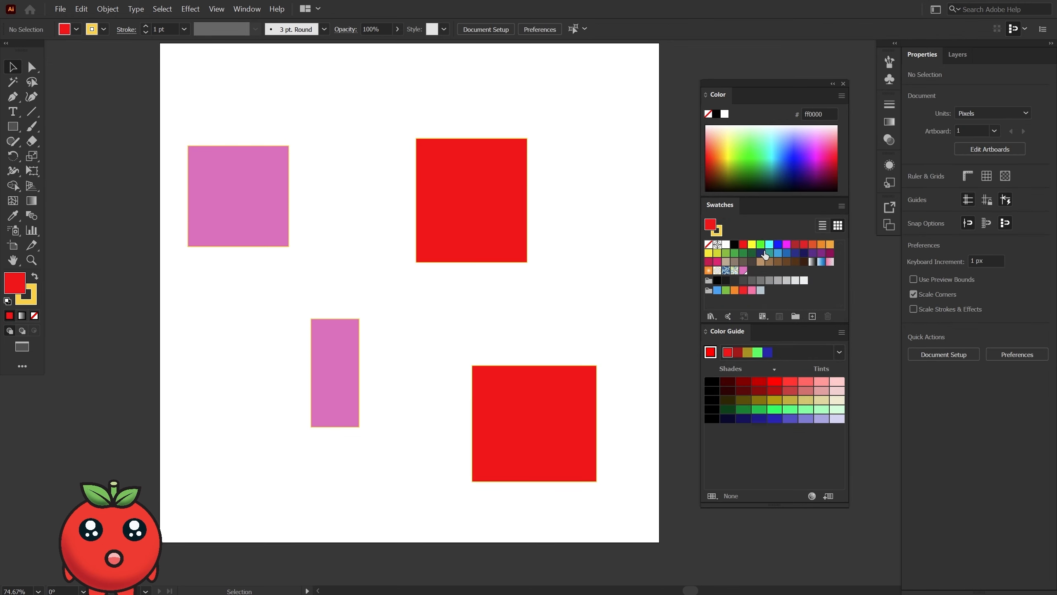
Open Swatch Options for the navy R=34 G=51 B=115 swatch, try its Global setting, and cancel the change.
click(762, 254)
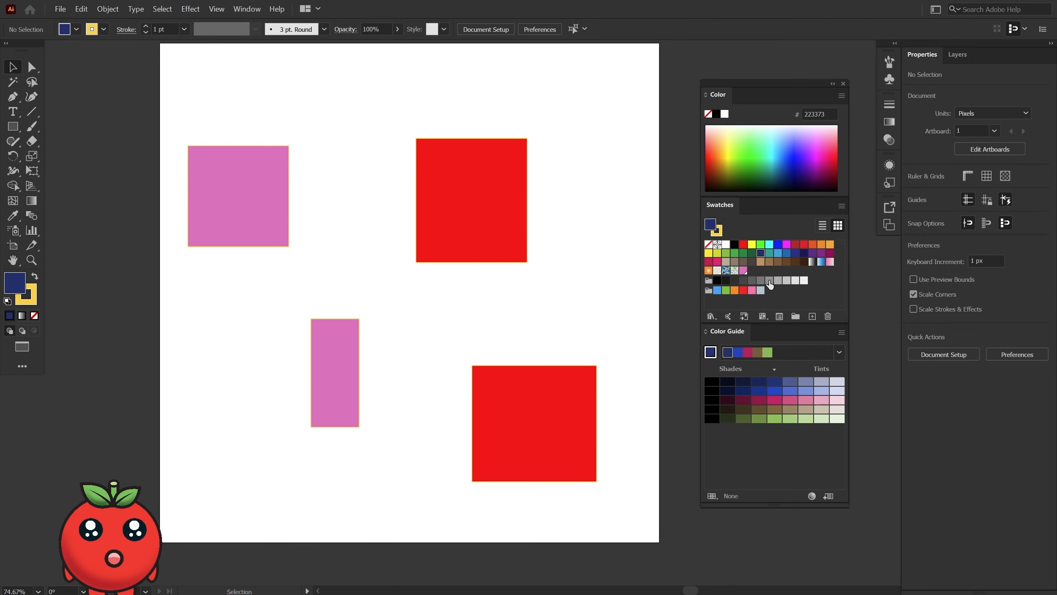
click(779, 317)
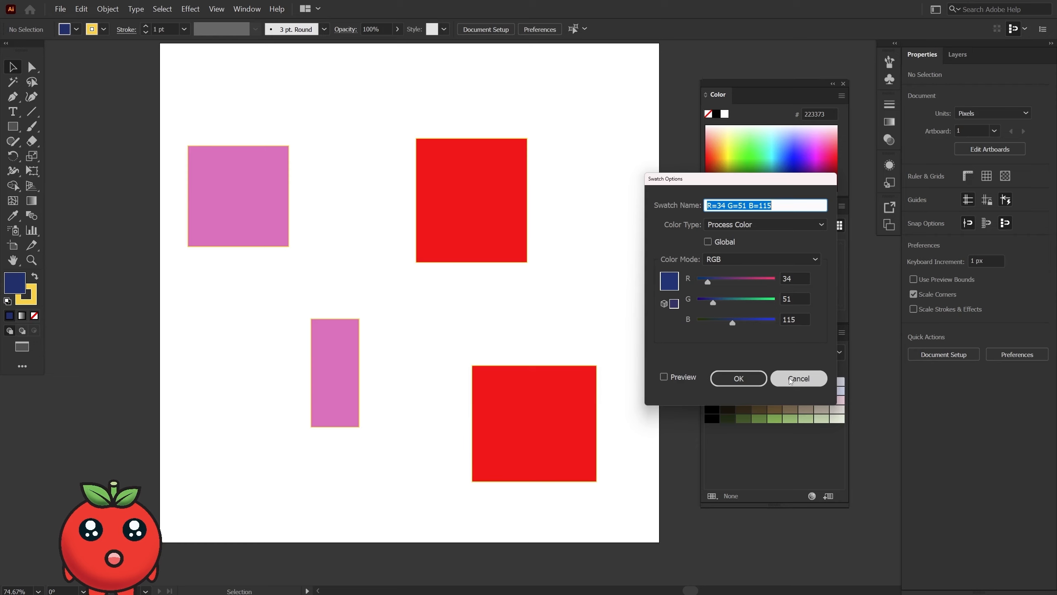
click(709, 244)
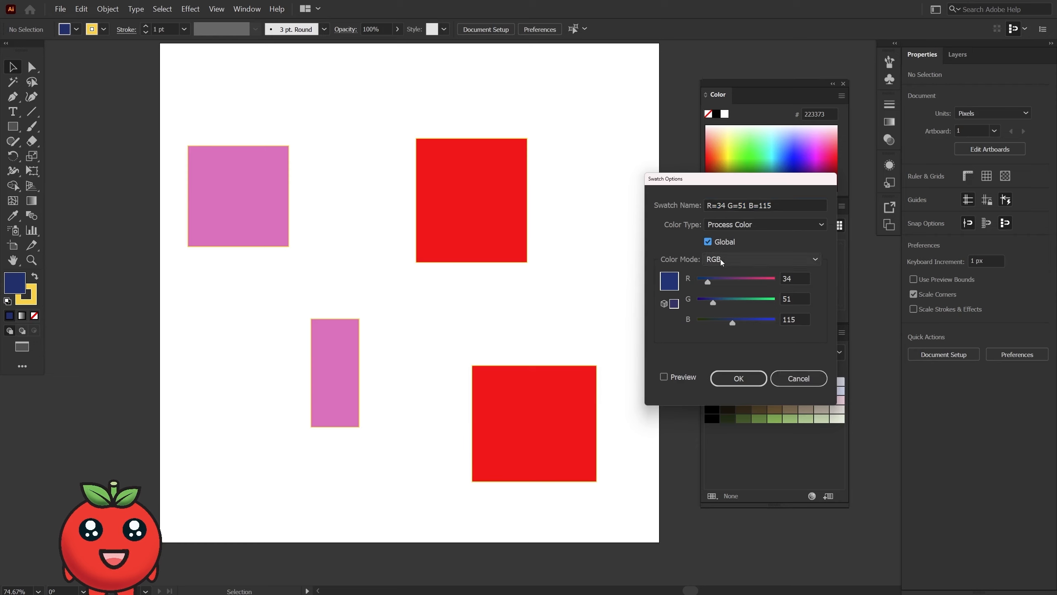
click(793, 378)
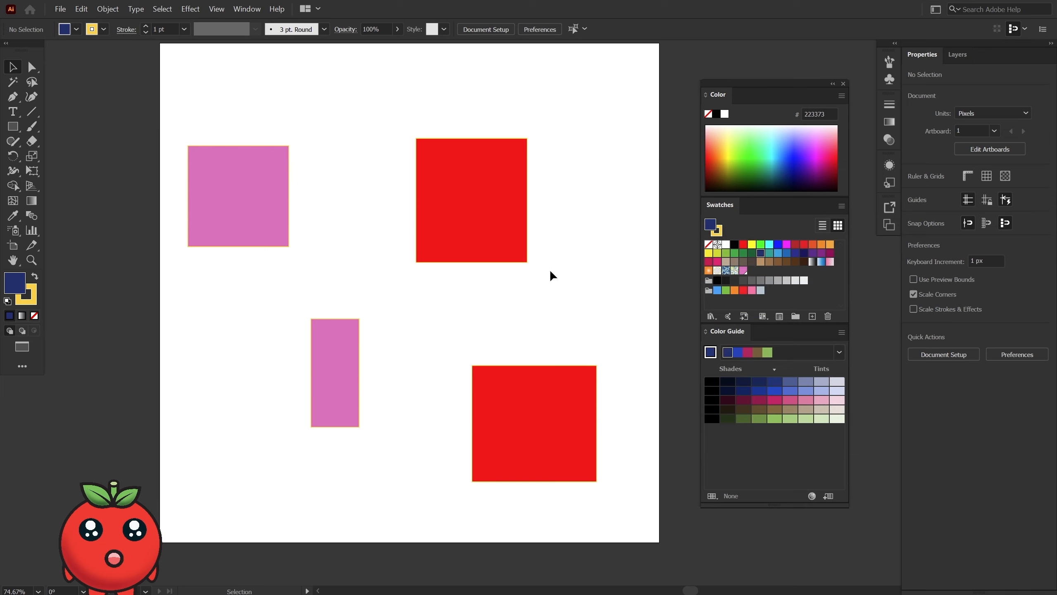
Make the RGB Red swatch global and lower its R value to 138 in Swatch Options.
click(743, 245)
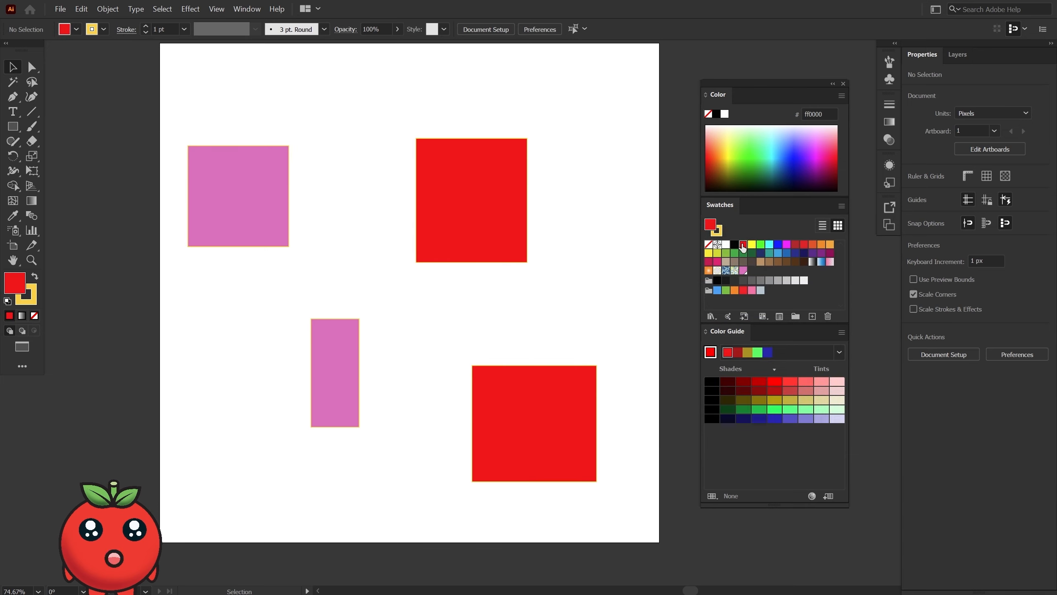
click(780, 316)
click(706, 242)
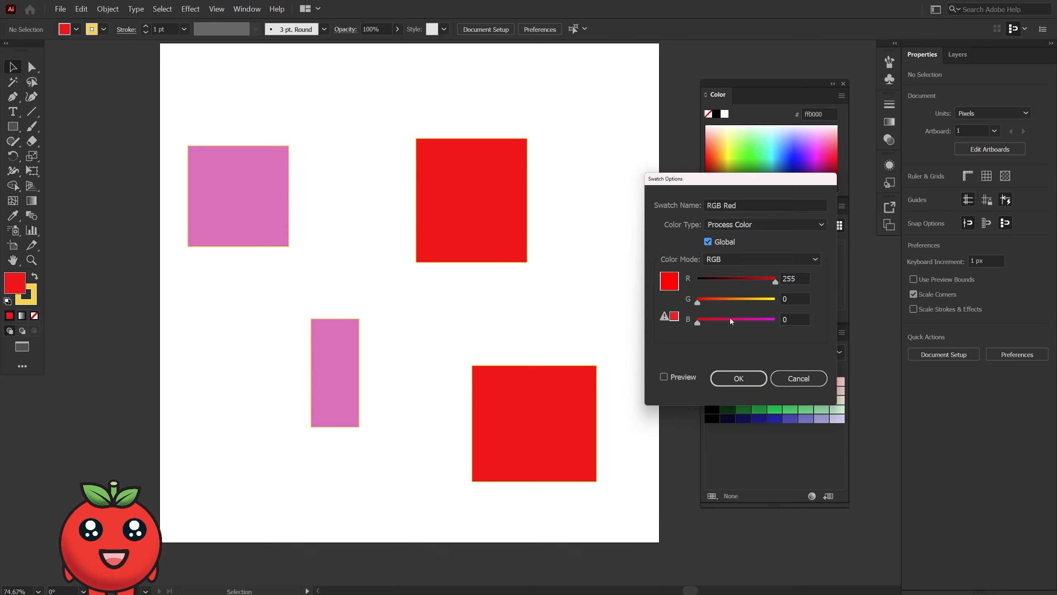
click(740, 280)
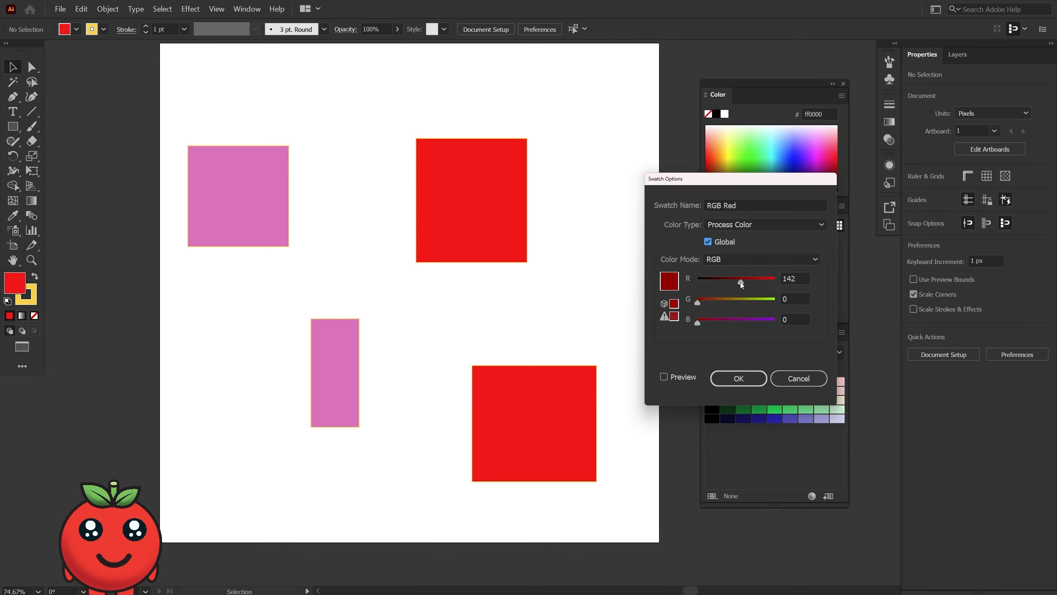
click(738, 384)
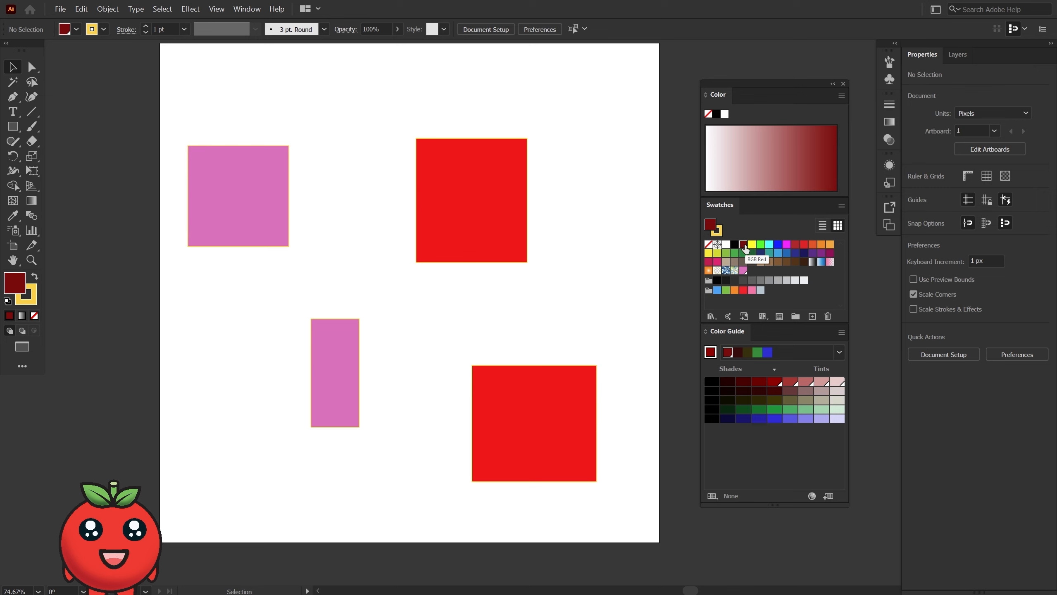
Fill the upper-right and lower-right rectangles with the global RGB Red swatch, then deselect them.
click(499, 242)
shift+click(535, 432)
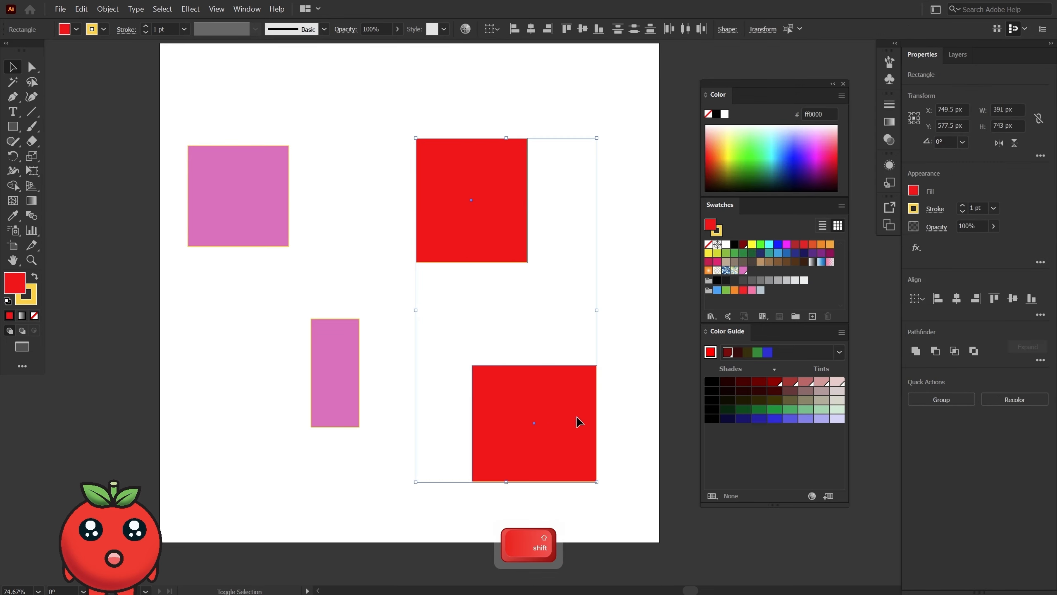
click(744, 246)
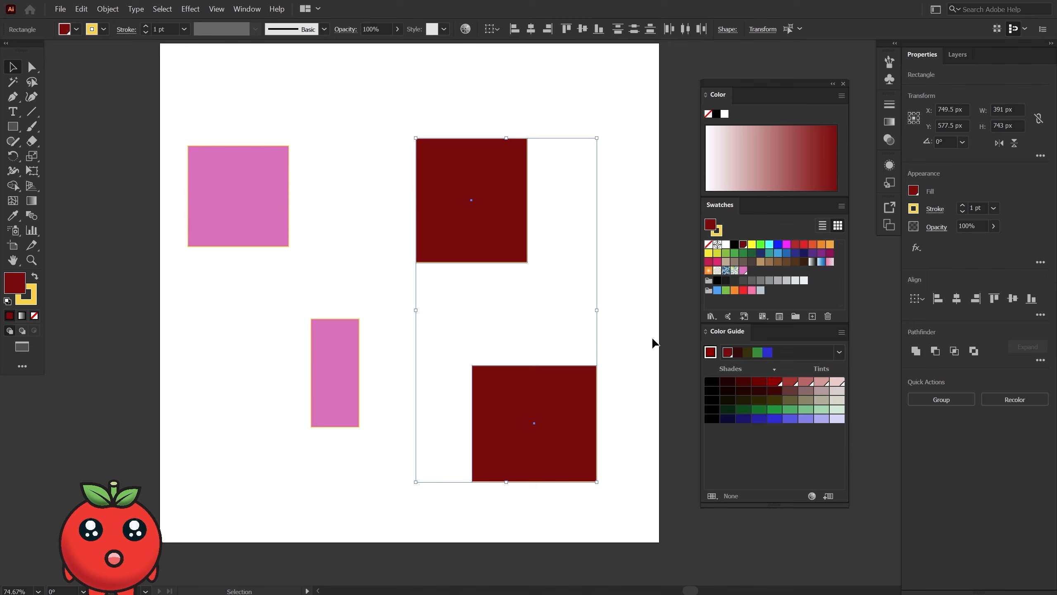
click(566, 316)
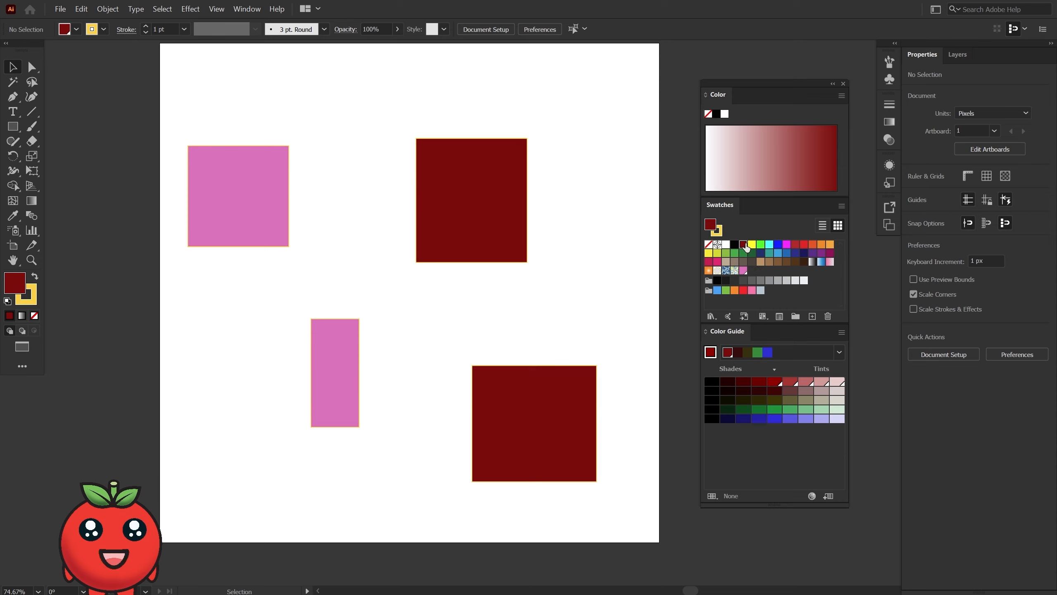
Set the global RGB Red swatch's R value to 255 in Swatch Options.
click(781, 316)
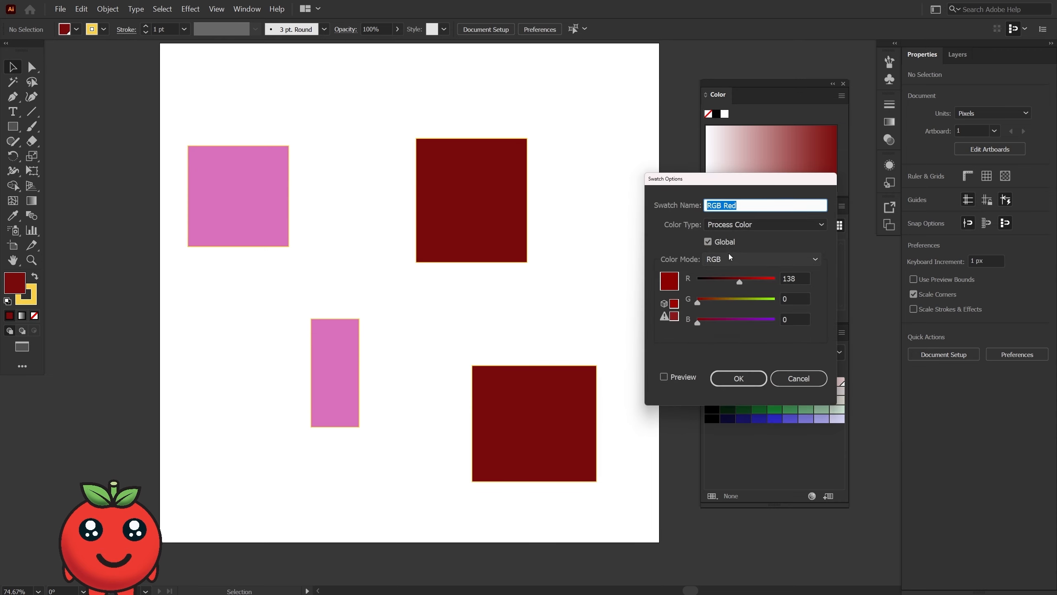
drag(740, 281, 786, 282)
click(747, 381)
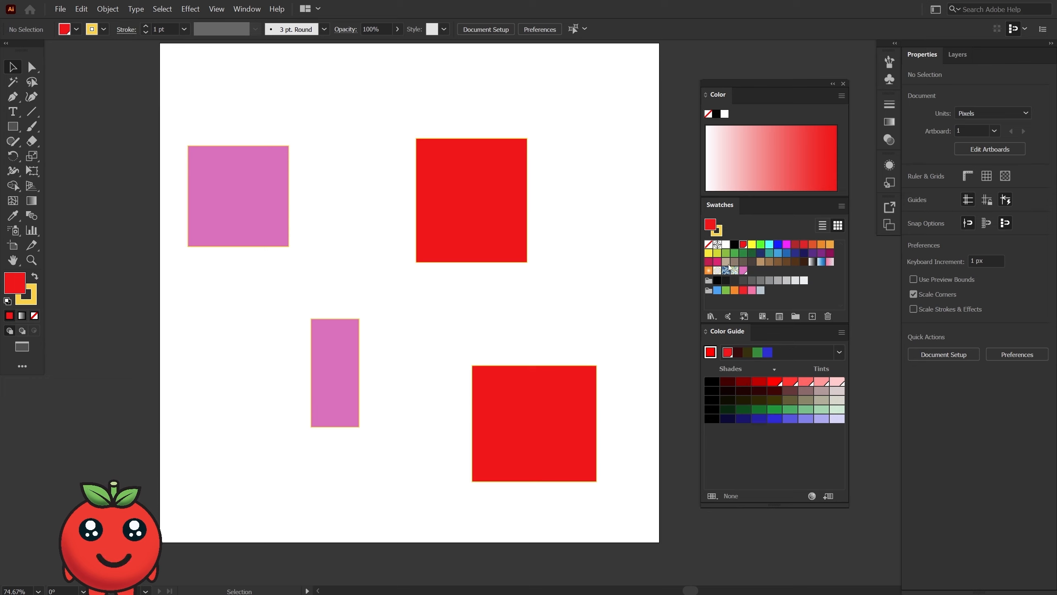
Turn on Preview for the global RGB Red swatch and raise its G value to make it golden yellow.
double_click(743, 245)
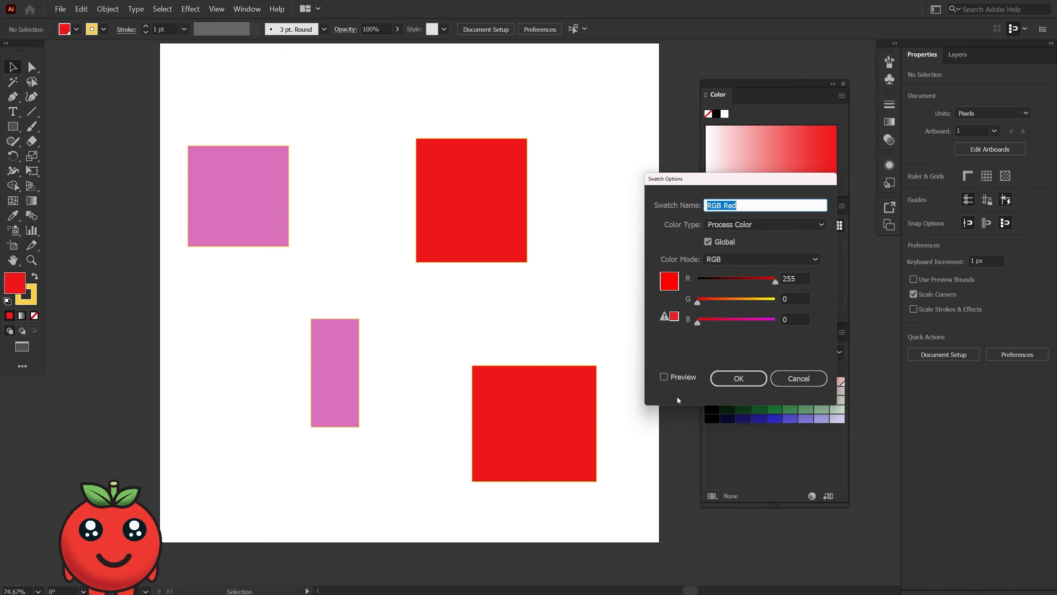
click(664, 378)
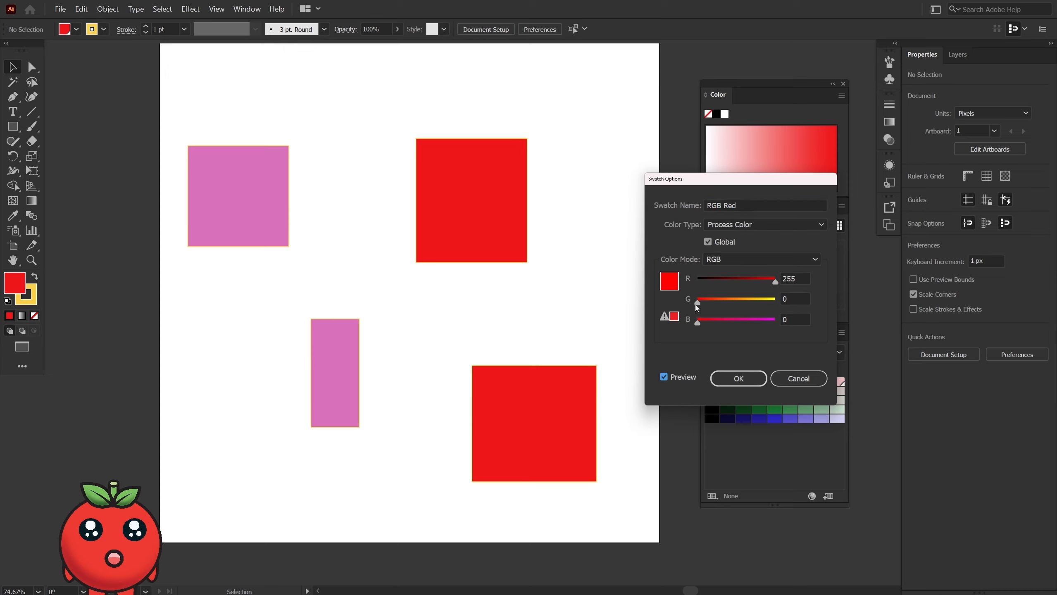
drag(697, 304, 756, 303)
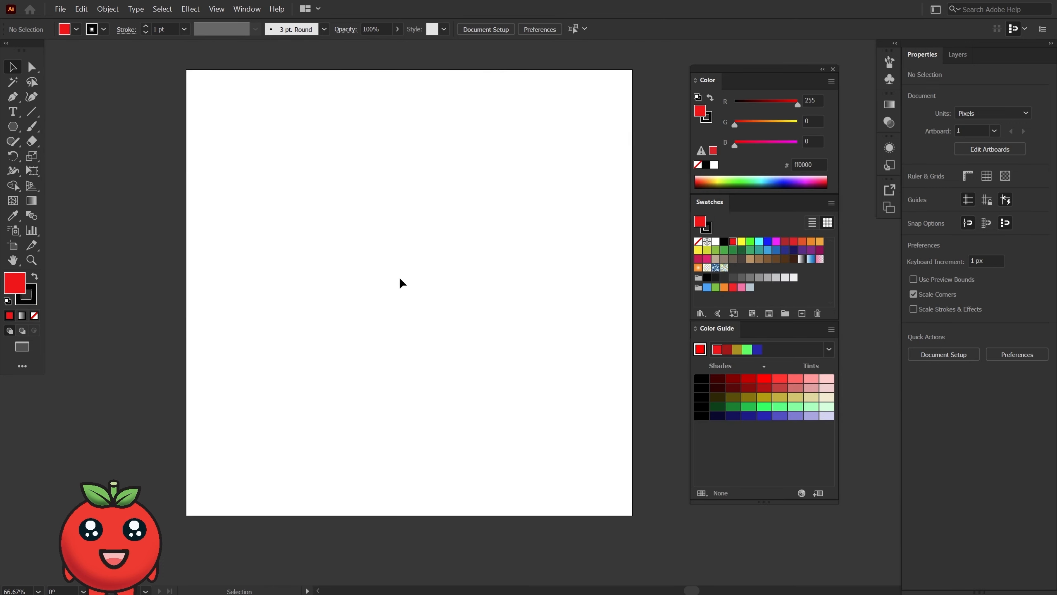
Draw a red hexagon about 97 × 84 px on the artboard and add it to the swatches as a pattern.
click(13, 126)
mouse_move(284, 234)
mouse_down()
mouse_move(391, 348)
mouse_move(813, 266)
mouse_move(765, 268)
mouse_move(755, 280)
mouse_up()
key(v)
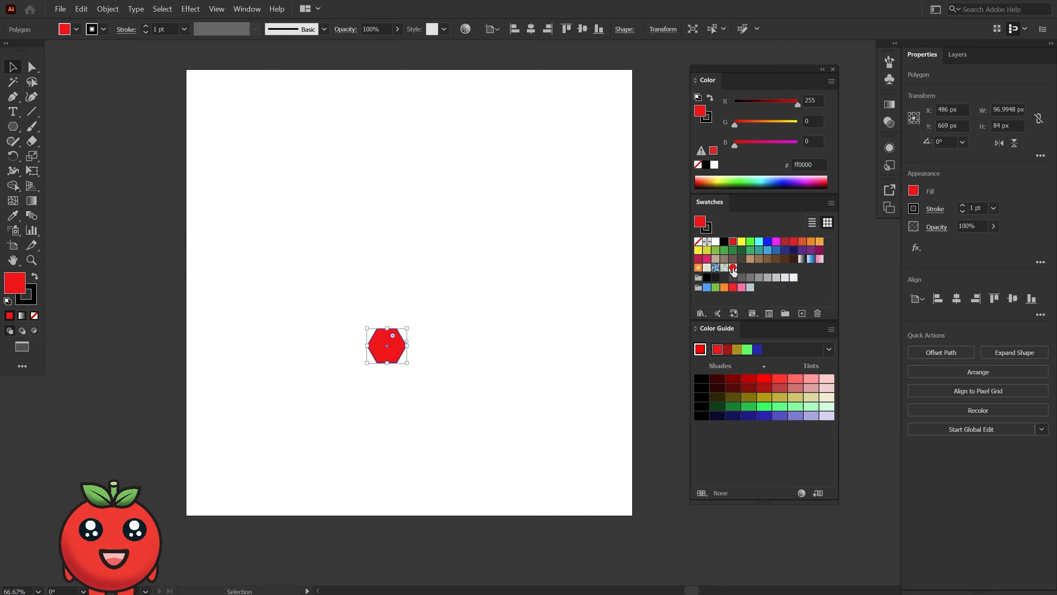
Open the red hexagon pattern swatch for editing and set its tile type to Hex by Column.
double_click(733, 268)
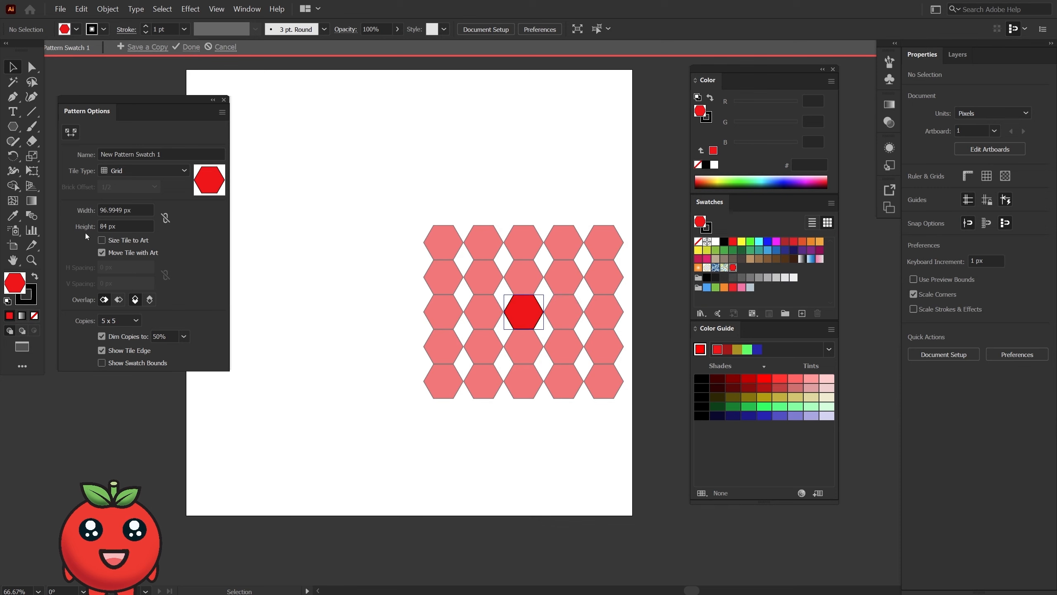
click(136, 168)
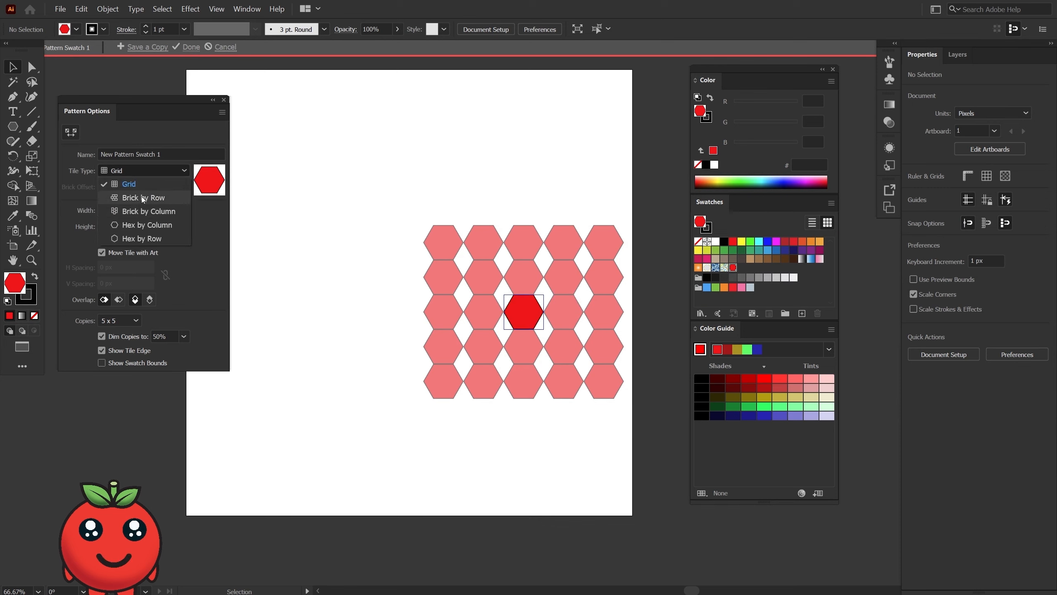
click(141, 197)
click(143, 169)
click(138, 224)
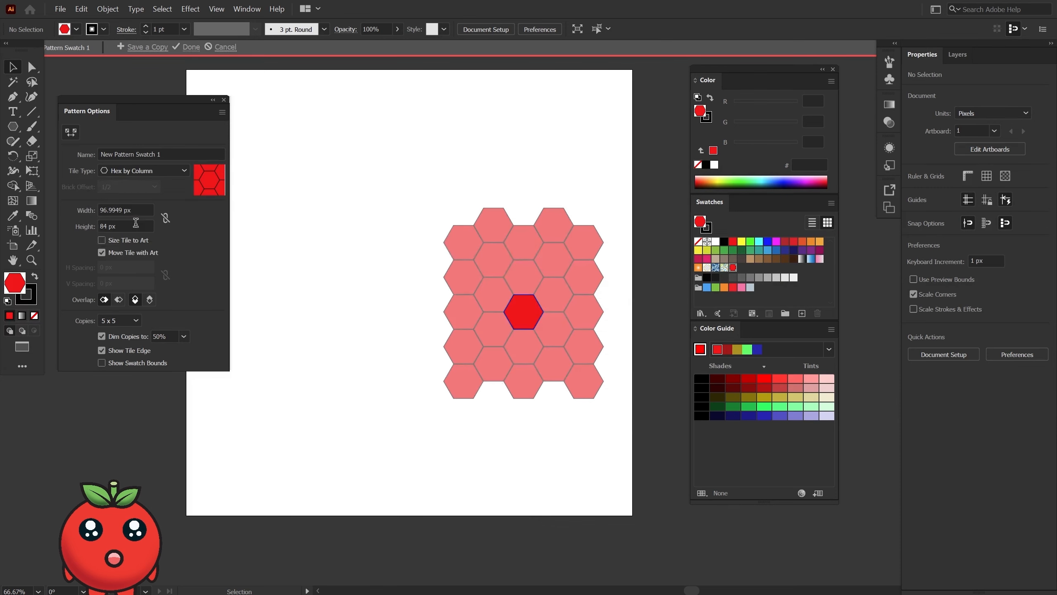
Set the red hexagon pattern's tile width to 112 px and height to 101 px, and exit pattern editing.
double_click(138, 210)
text(102)
key(Return)
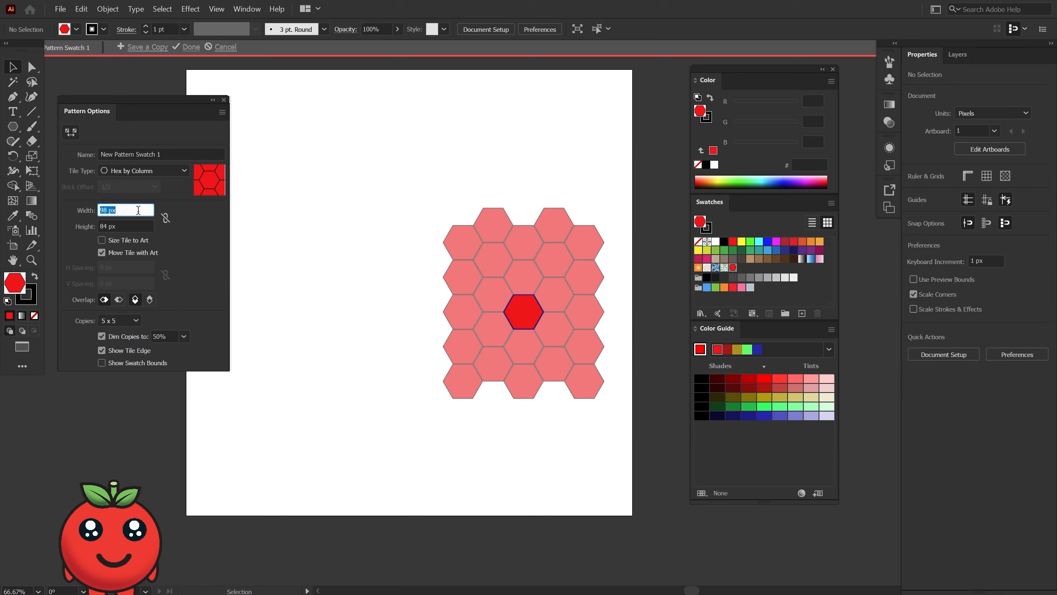
text(112)
key(Return)
double_click(128, 226)
text(90)
key(Return)
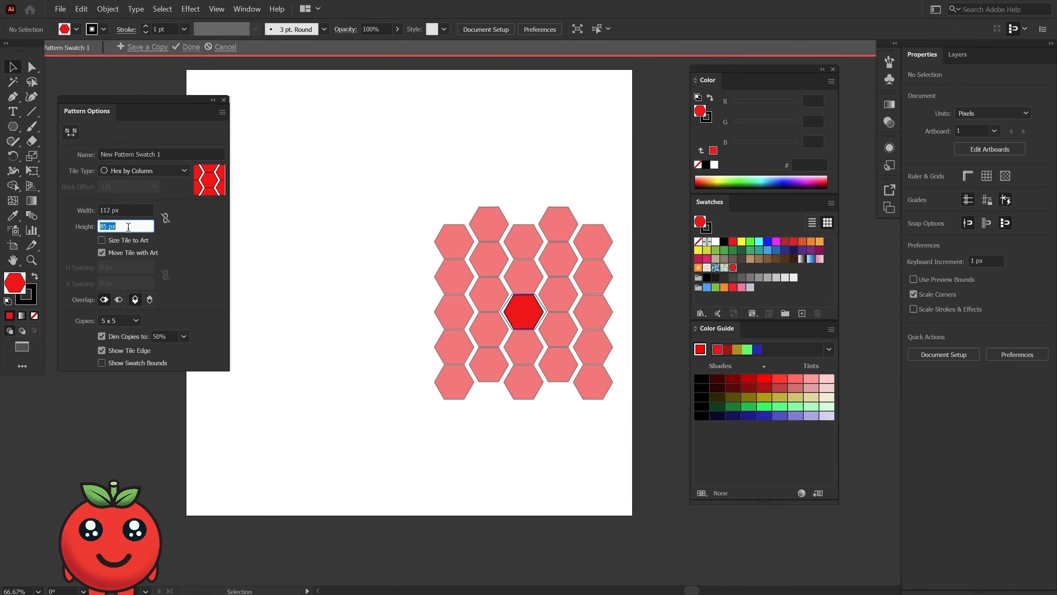
text(101)
key(Return)
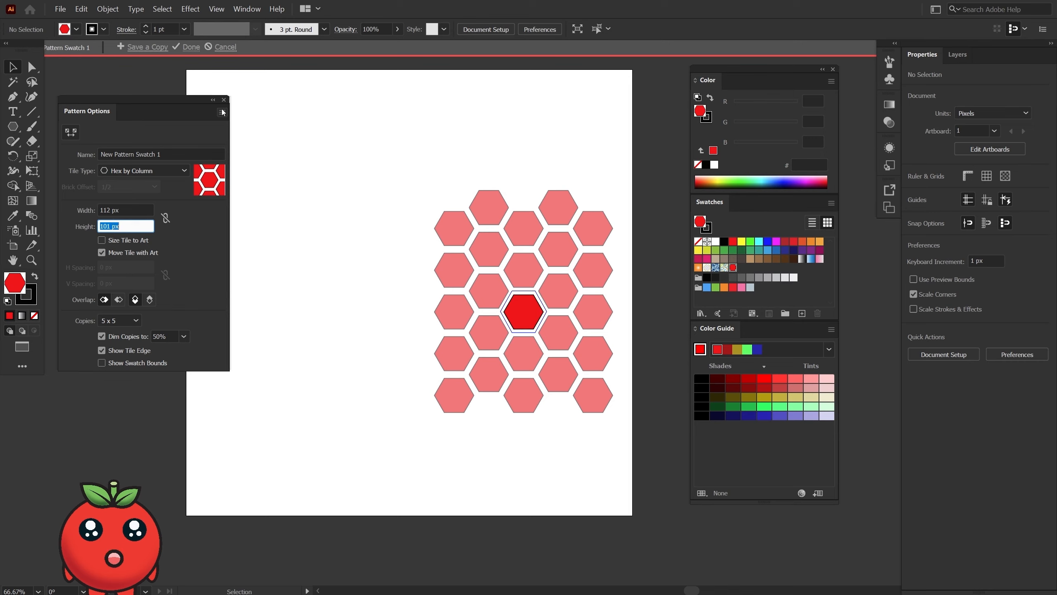
double_click(273, 127)
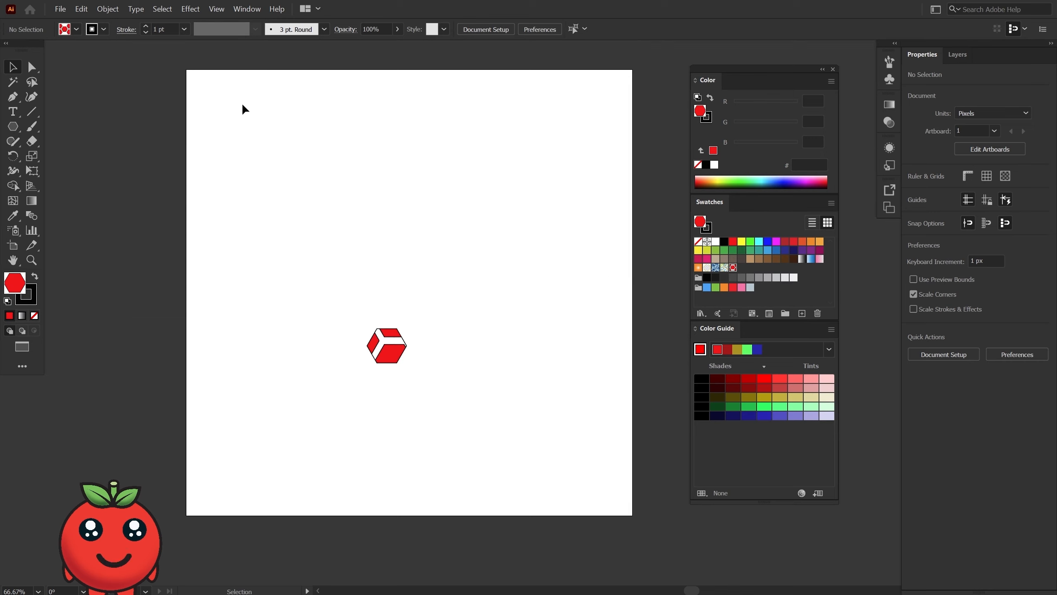
click(387, 352)
click(107, 9)
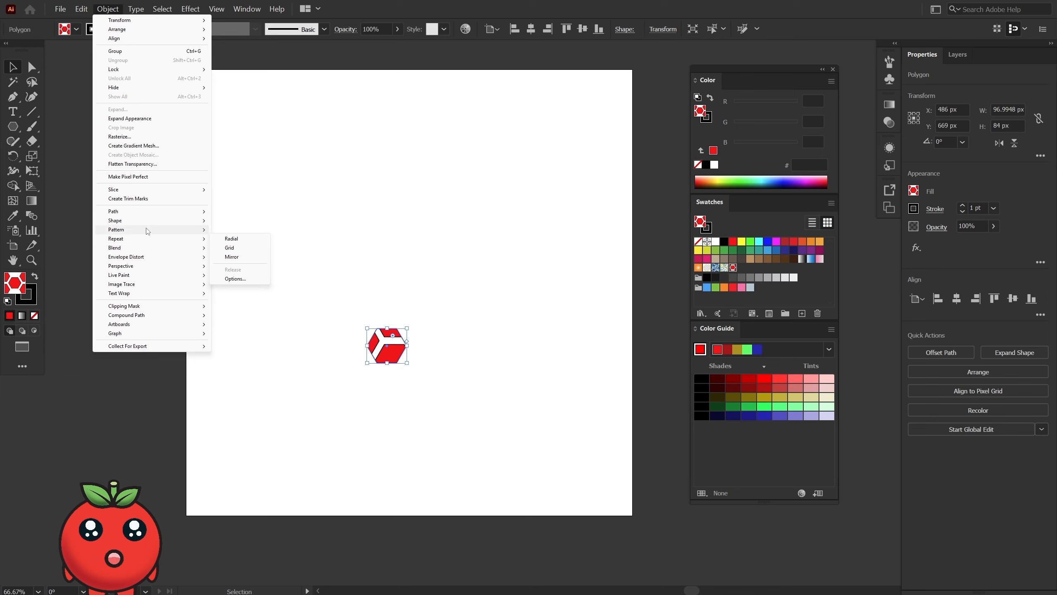
mouse_move(147, 232)
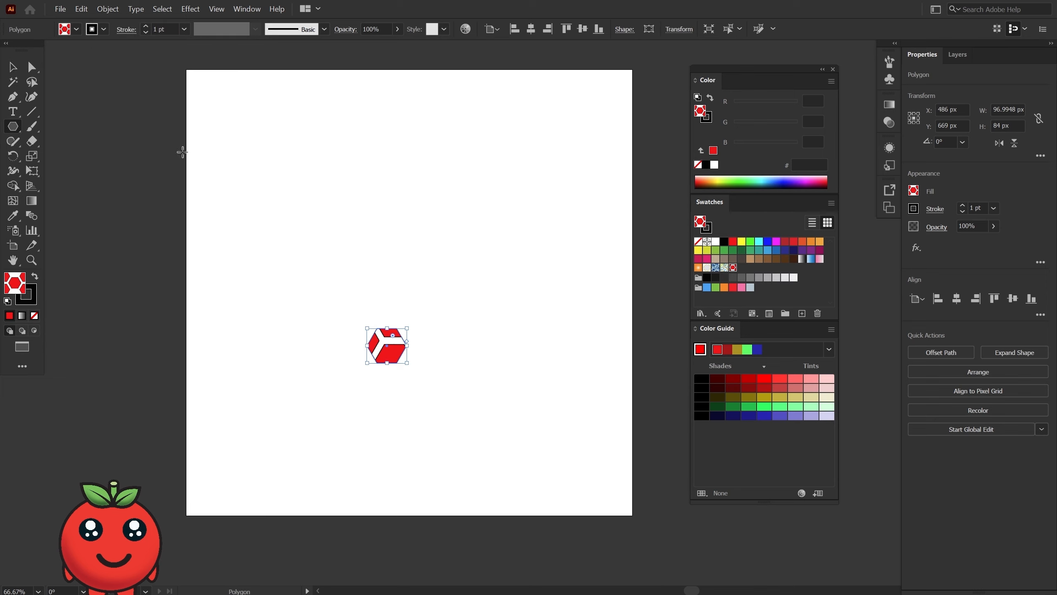
Draw a second hexagon about 134 × 116 px near the artboard's top and fill it with the blue 0071bc swatch.
mouse_move(443, 162)
mouse_down()
mouse_move(478, 200)
mouse_move(463, 182)
mouse_up()
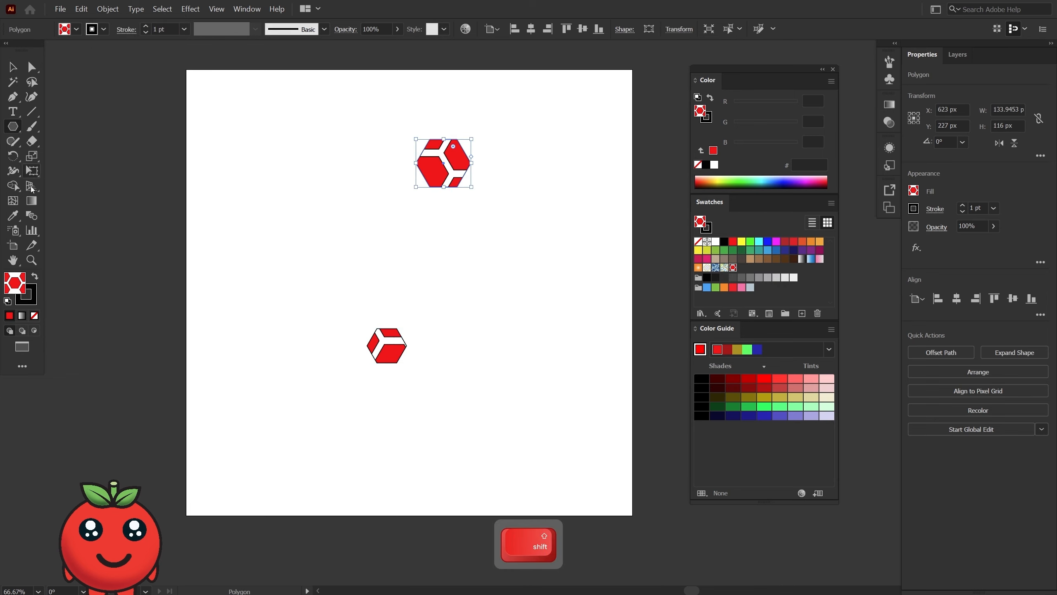
click(775, 250)
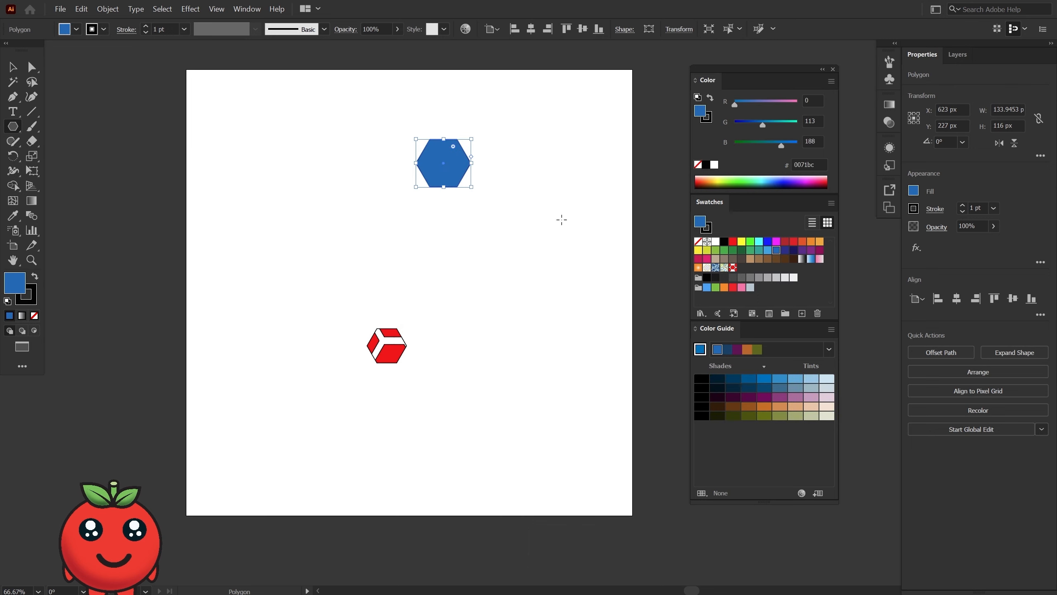
Make a new pattern from the blue hexagon and accept the notice about pattern editing.
click(106, 8)
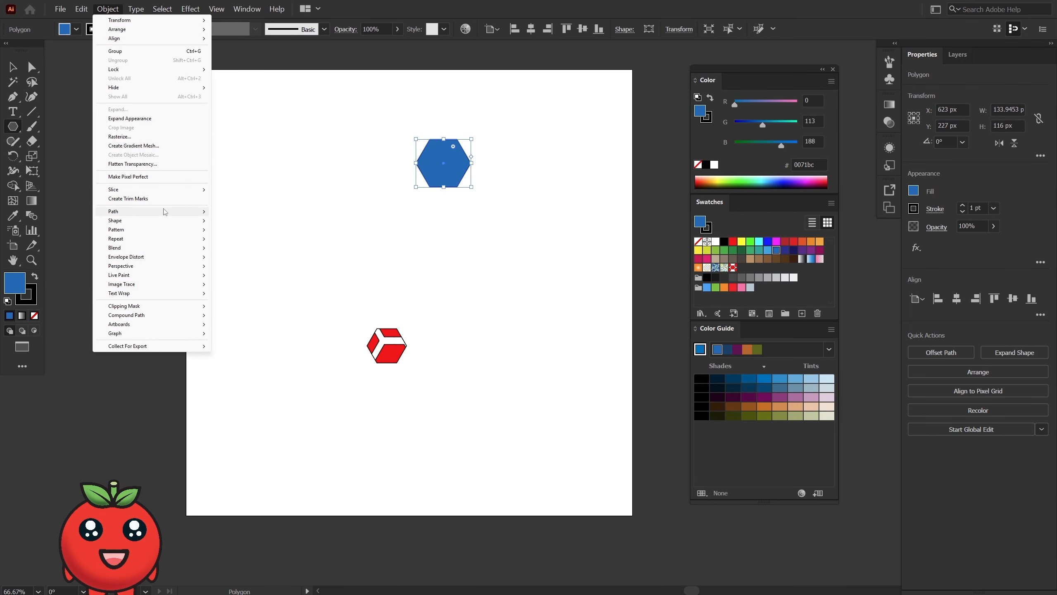
mouse_move(125, 230)
click(233, 230)
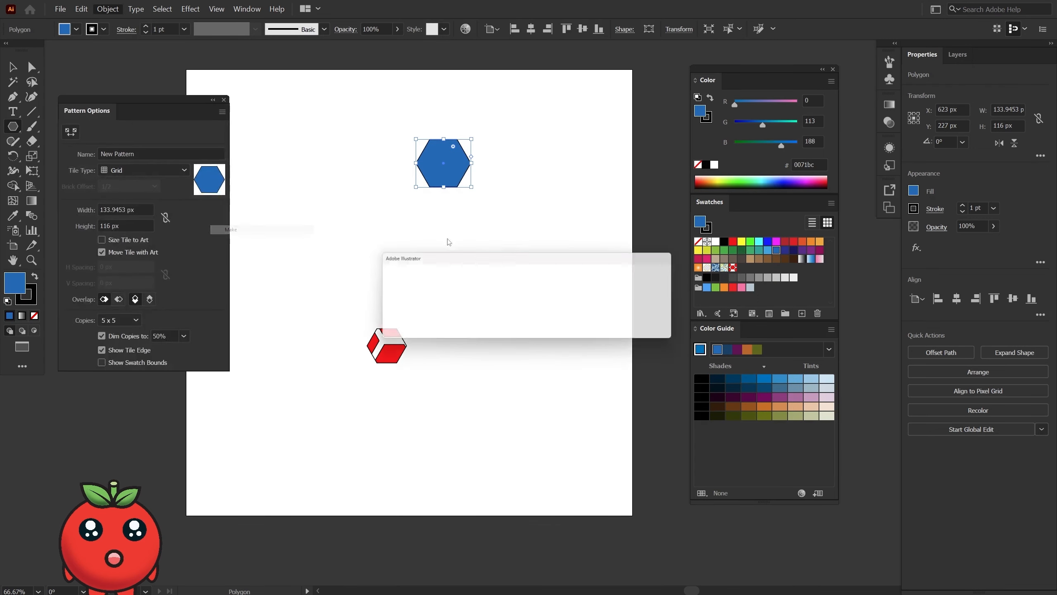
click(642, 327)
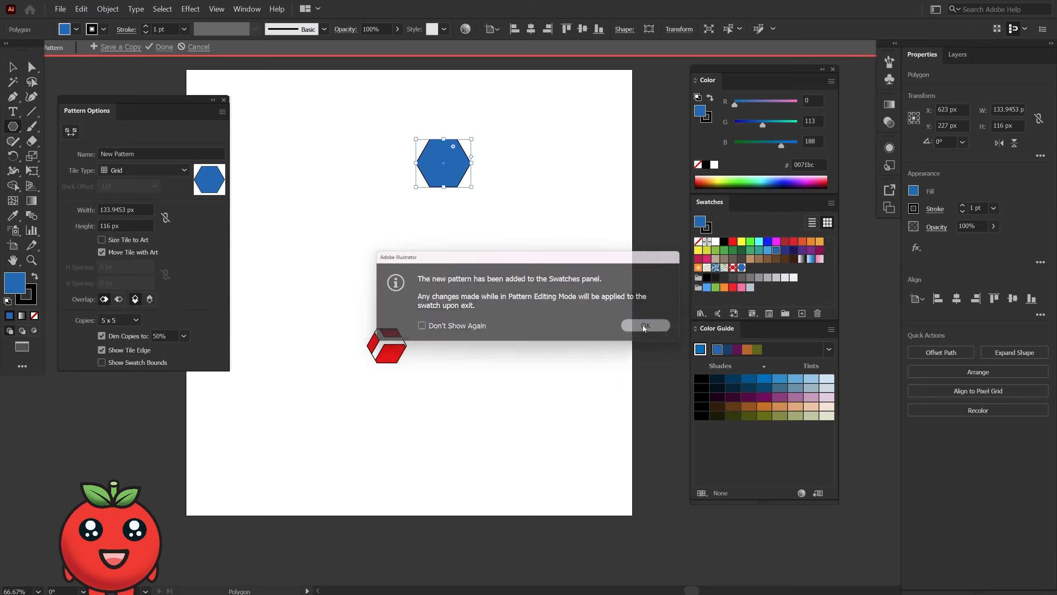
Set the blue hexagon pattern's tile width to 139 px and height to 138 px.
click(116, 210)
key(Up)
key(Up)
key(Up)
key(Up)
key(Up)
key(Up)
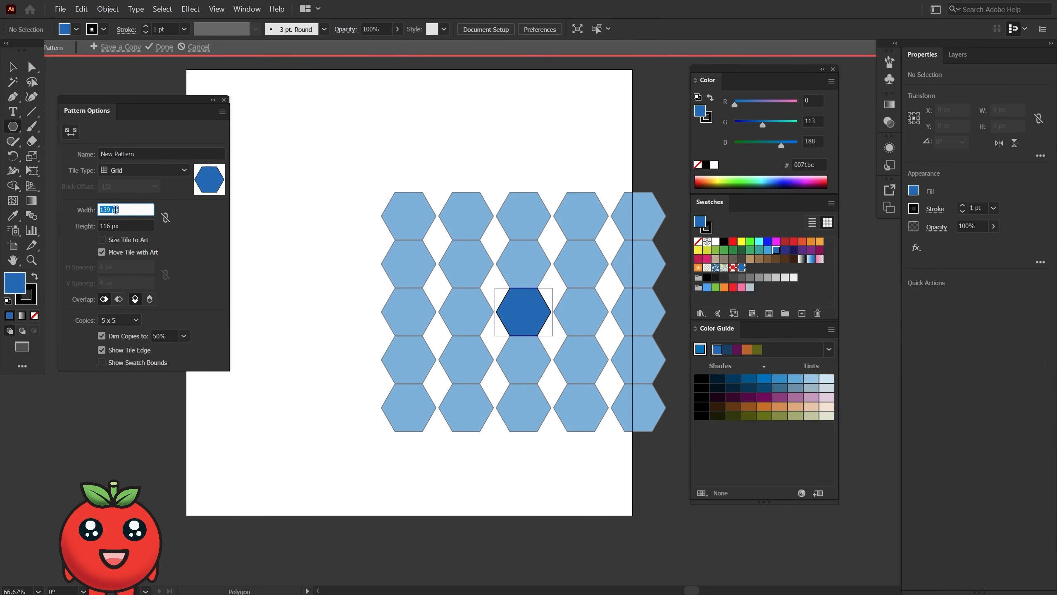
click(111, 226)
key(Up)
key(Up)
key(Up)
key(Up)
key(Up)
key(Up)
key(Up)
key(Up)
key(Up)
key(Up)
key(Up)
key(Up)
key(Up)
key(Up)
key(Up)
key(Up)
key(Up)
key(Up)
key(Up)
key(Up)
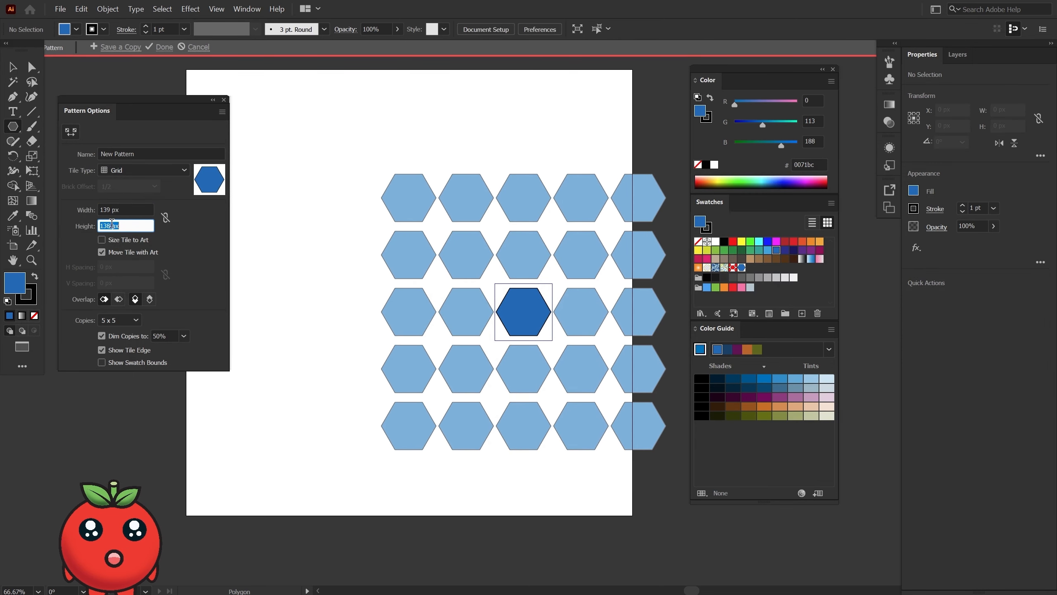
Set the blue pattern's tile type to Hex by Column, close Pattern Options and exit pattern editing.
click(120, 169)
click(125, 224)
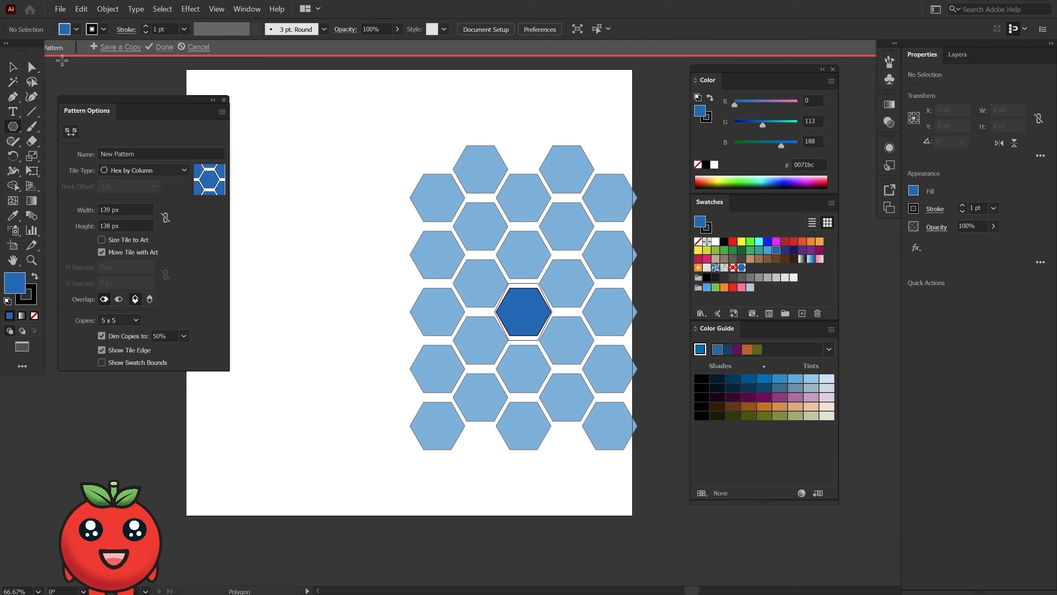
click(224, 100)
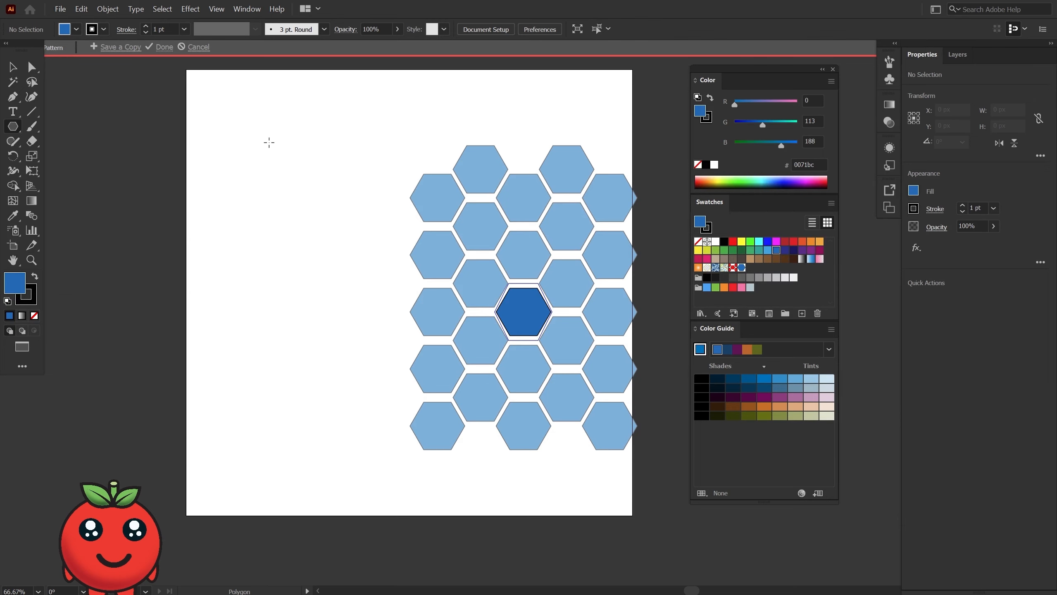
click(12, 66)
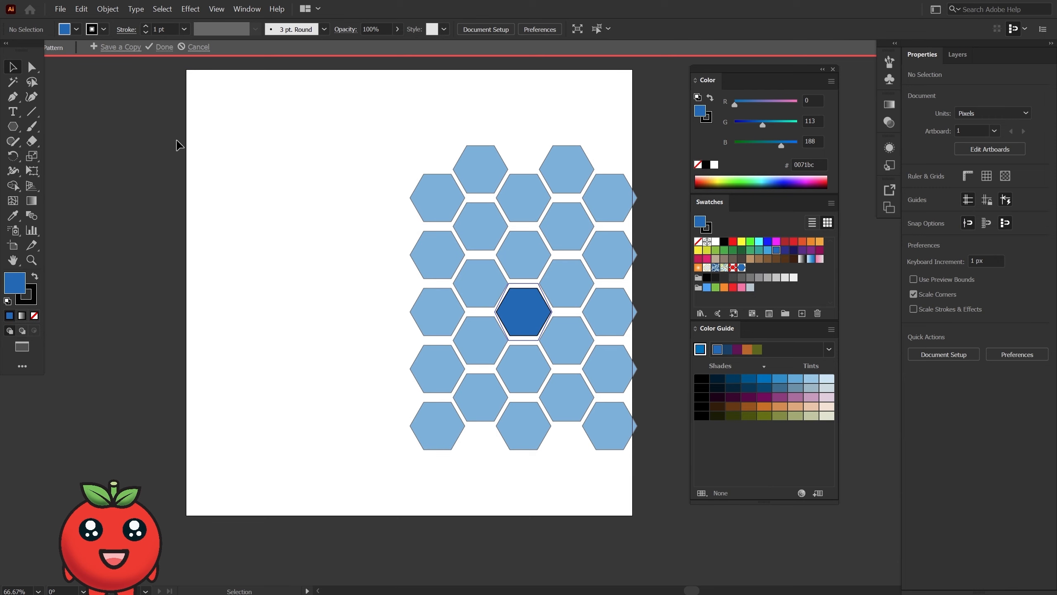
key(Escape)
click(438, 169)
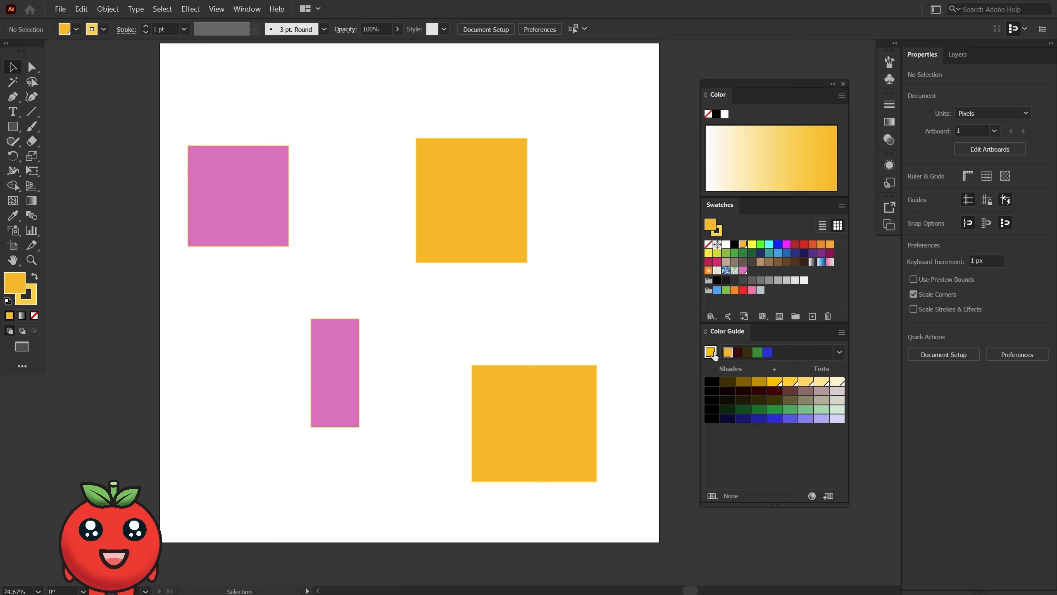
Choose the Monochromatic harmony rule in the Color Guide for the golden yellow base colour.
click(834, 353)
scroll(825, 394, up, 5)
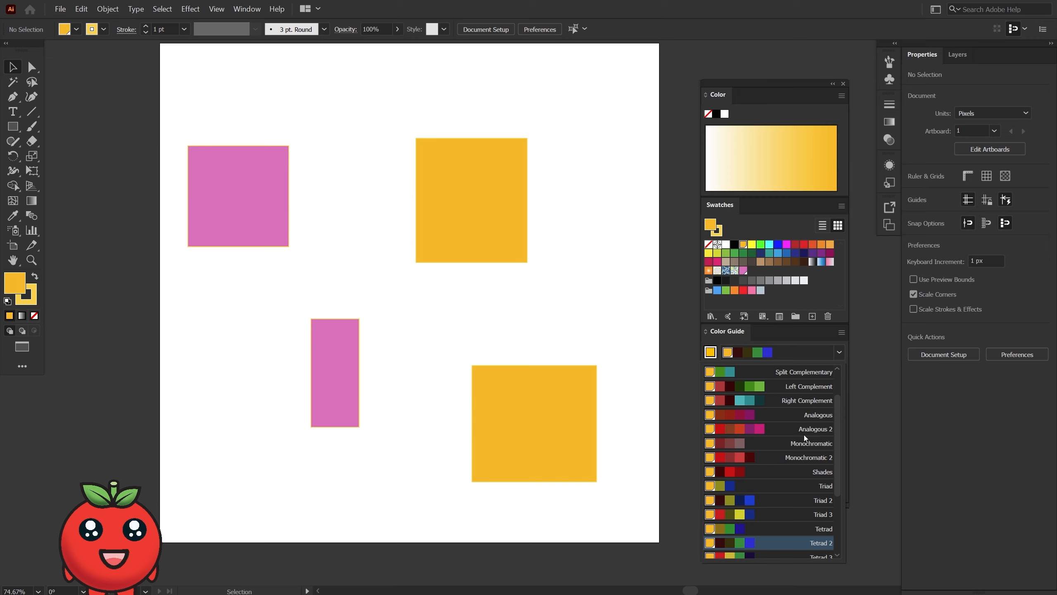
click(809, 445)
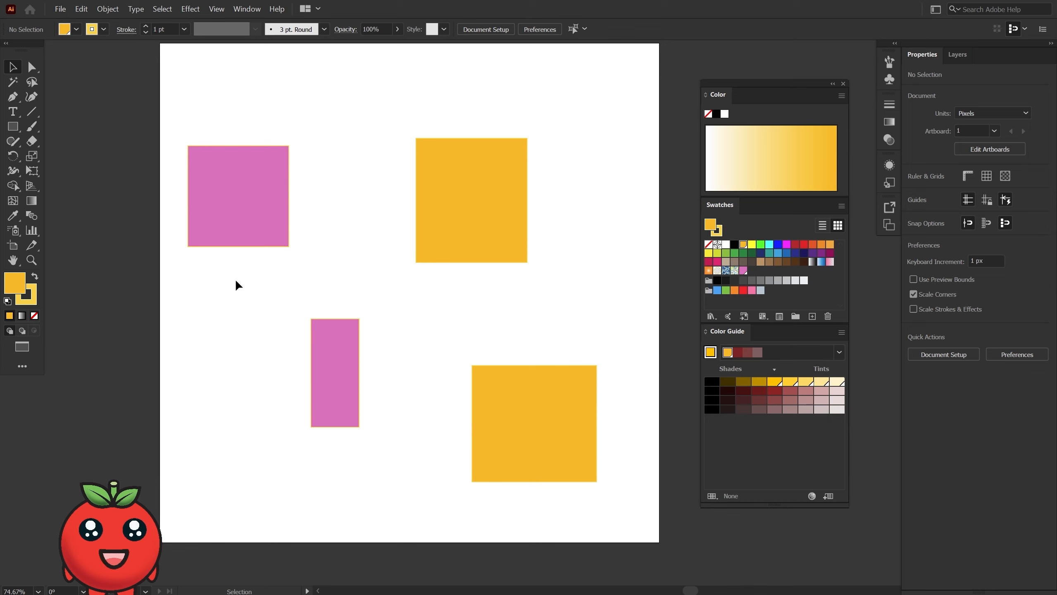
Set the fill colour to magenta ff00f3 and choose the Complementary harmony rule for it in the Color Guide.
double_click(14, 283)
drag(572, 267, 573, 251)
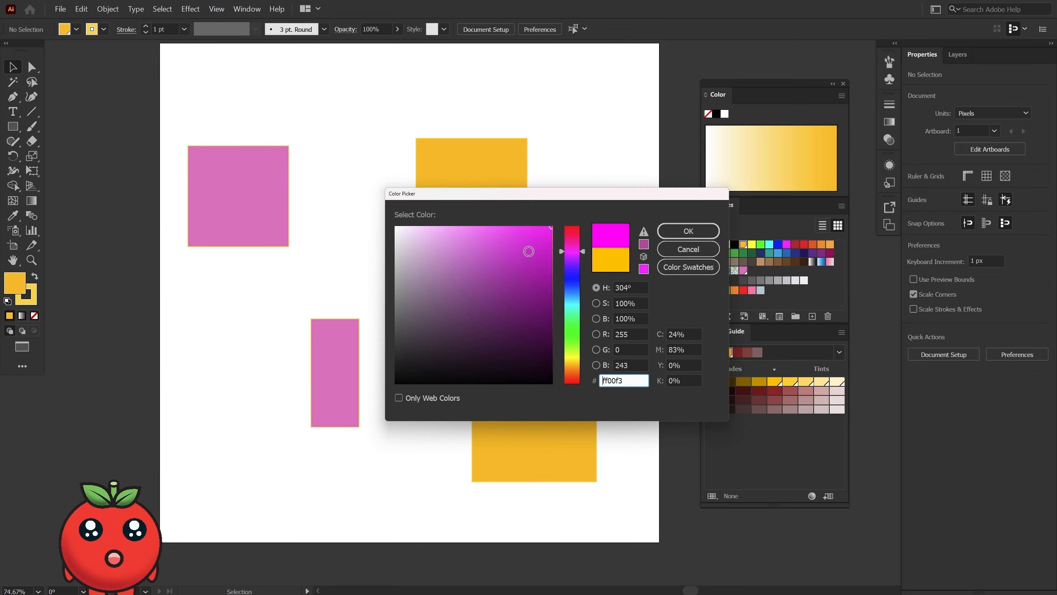
click(712, 231)
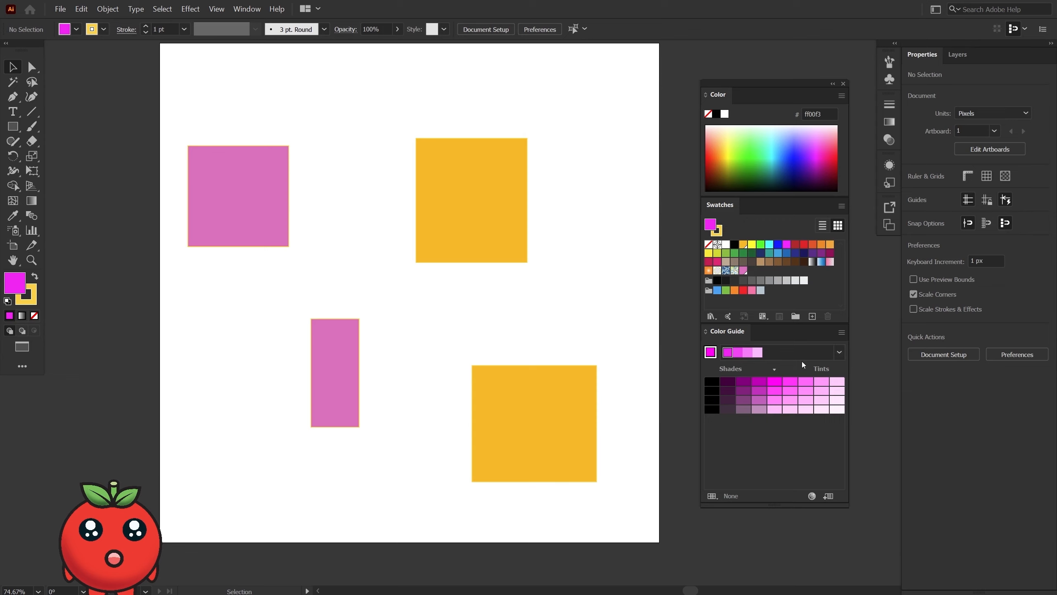
click(838, 353)
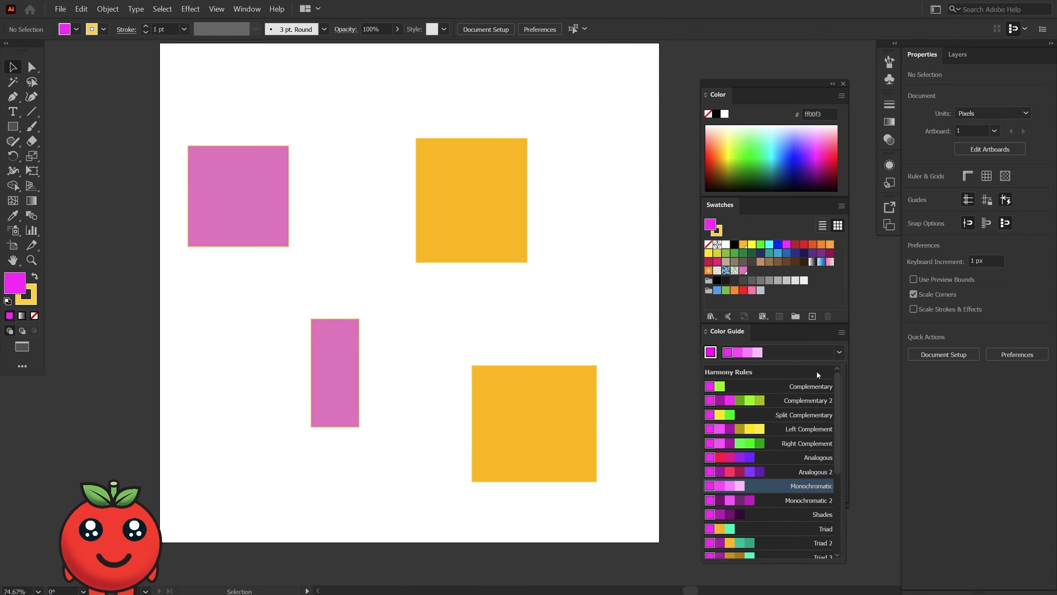
click(804, 387)
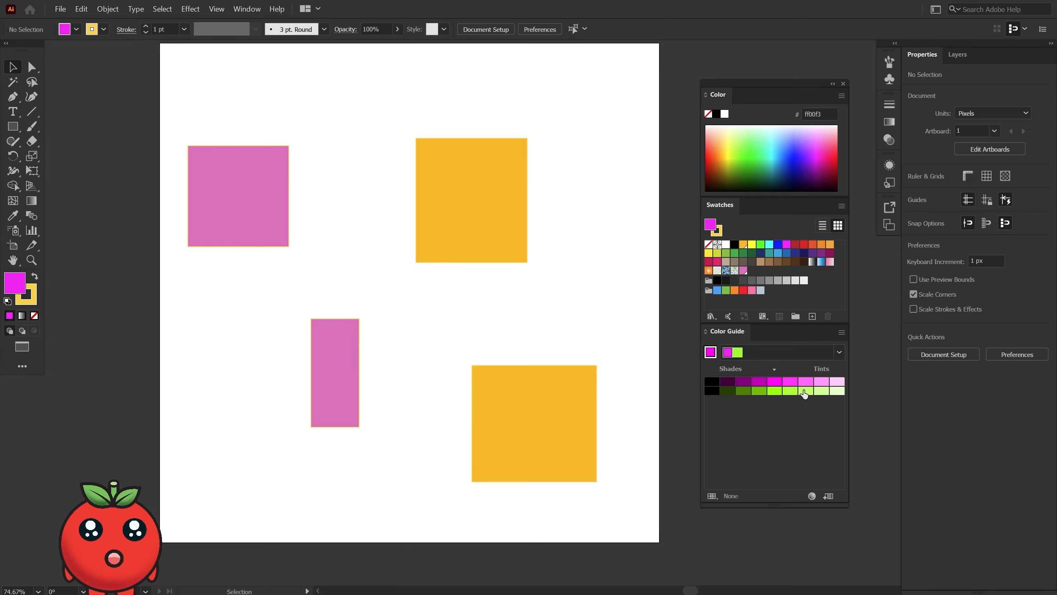
Edit the complementary colours on the smooth colour wheel, setting the base colour to hue 195° and saturation 62%.
click(811, 497)
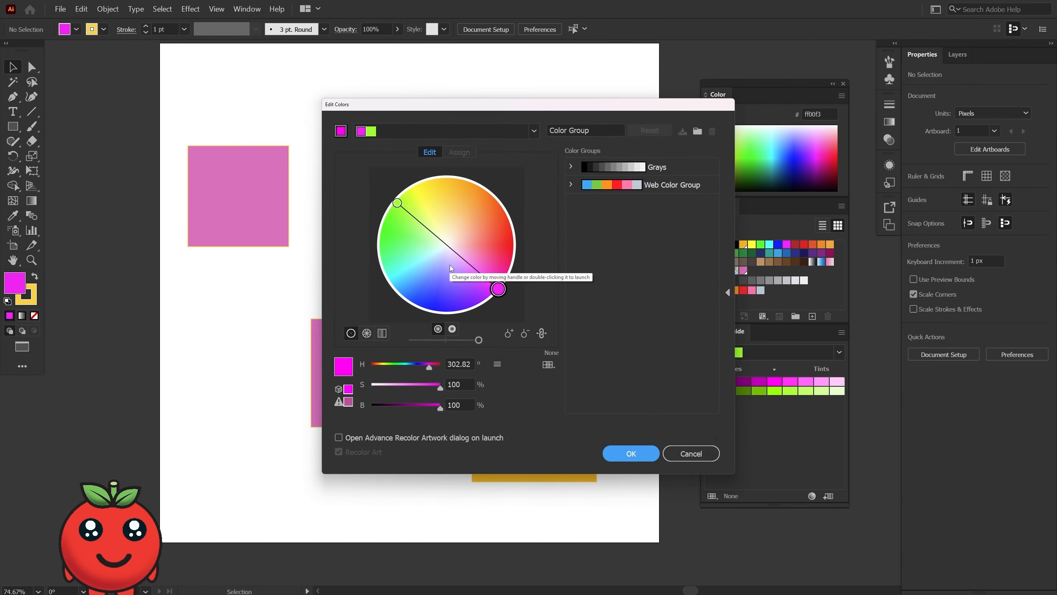
drag(498, 289, 516, 306)
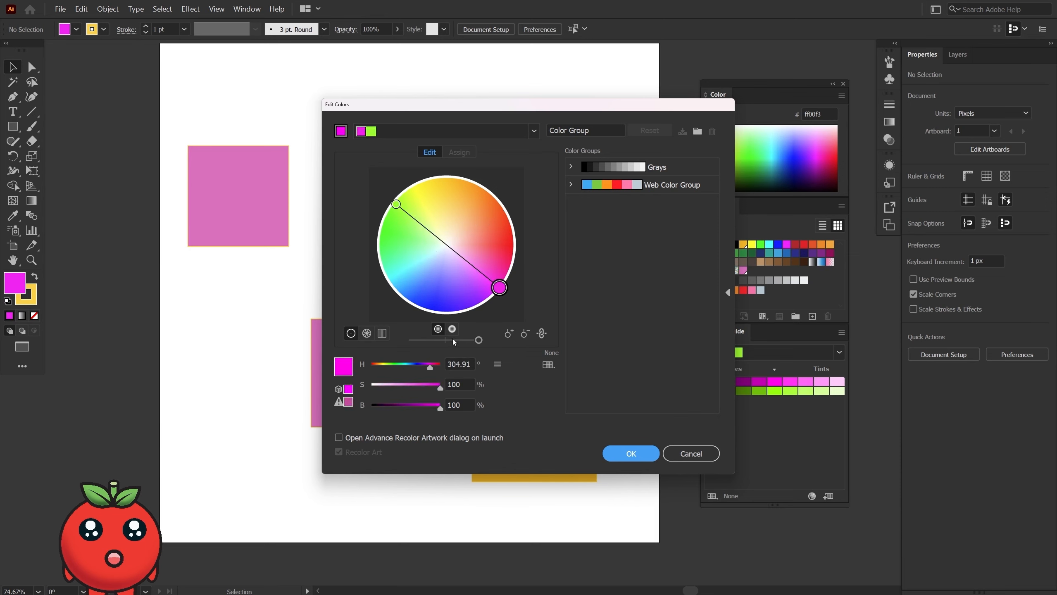
click(367, 333)
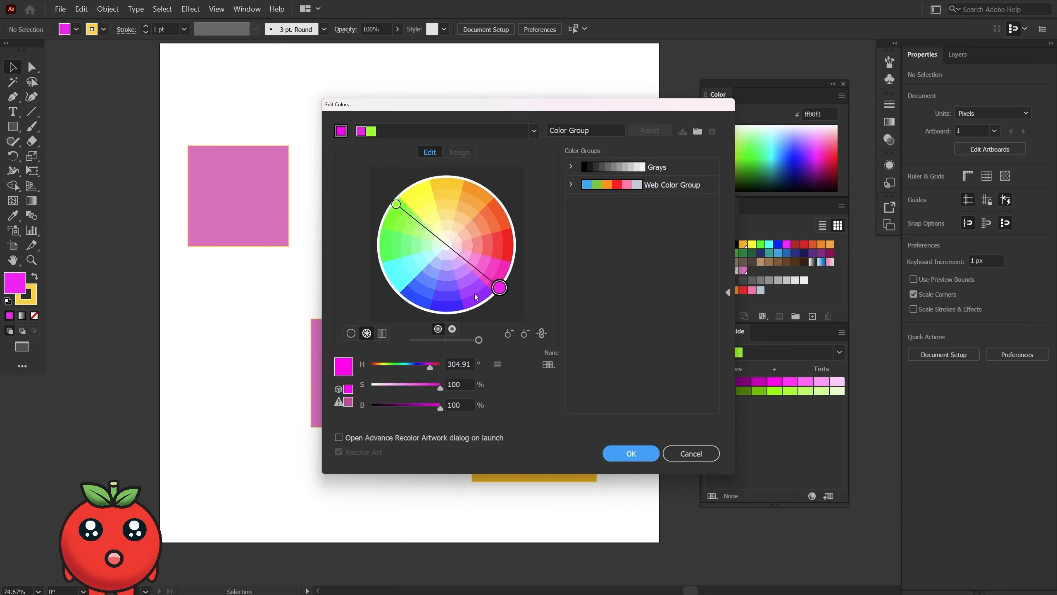
click(351, 334)
drag(440, 387, 415, 393)
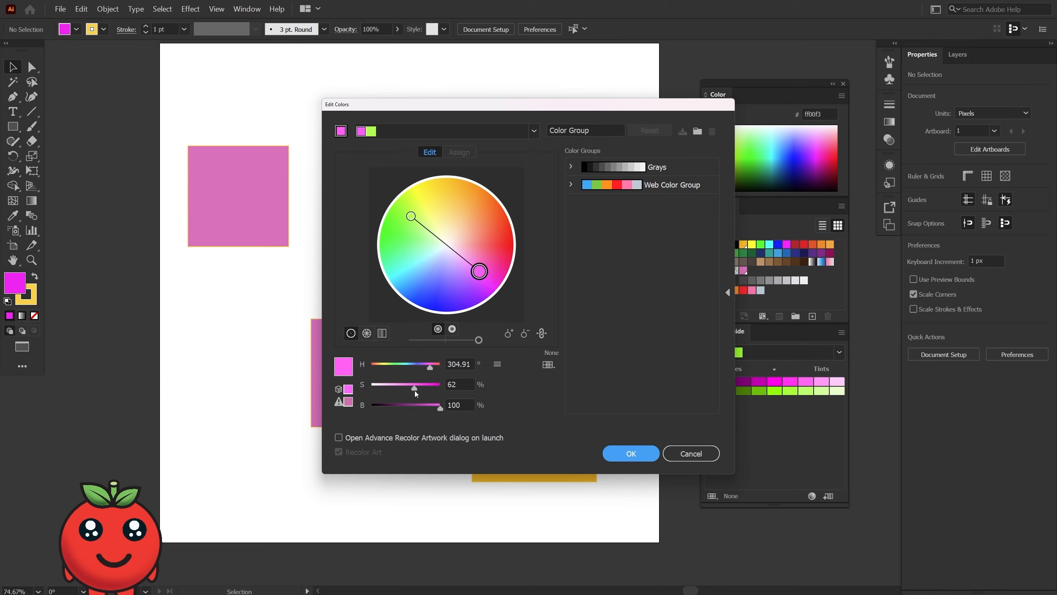
drag(438, 409, 438, 411)
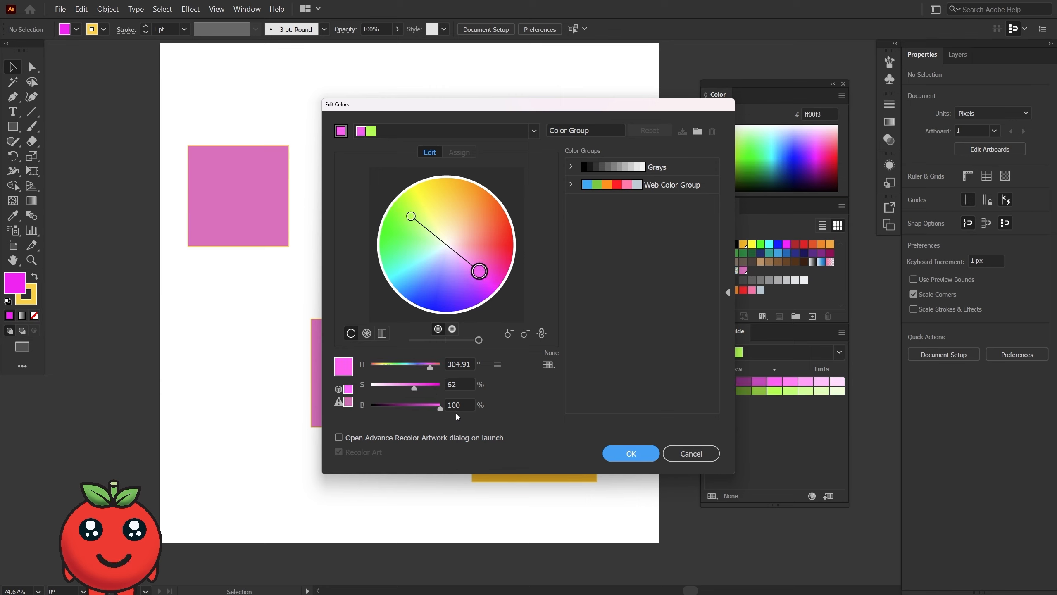
drag(432, 370, 409, 371)
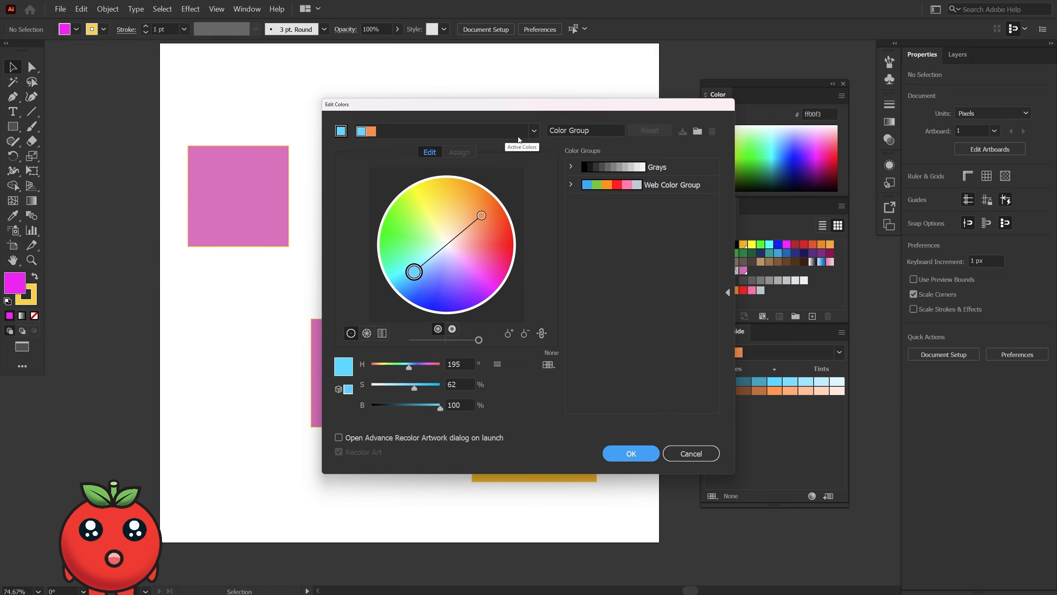
Switch the edited colours to the Monochromatic rule, shift them to green at about hue 117°, and save them as a swatch group.
click(533, 132)
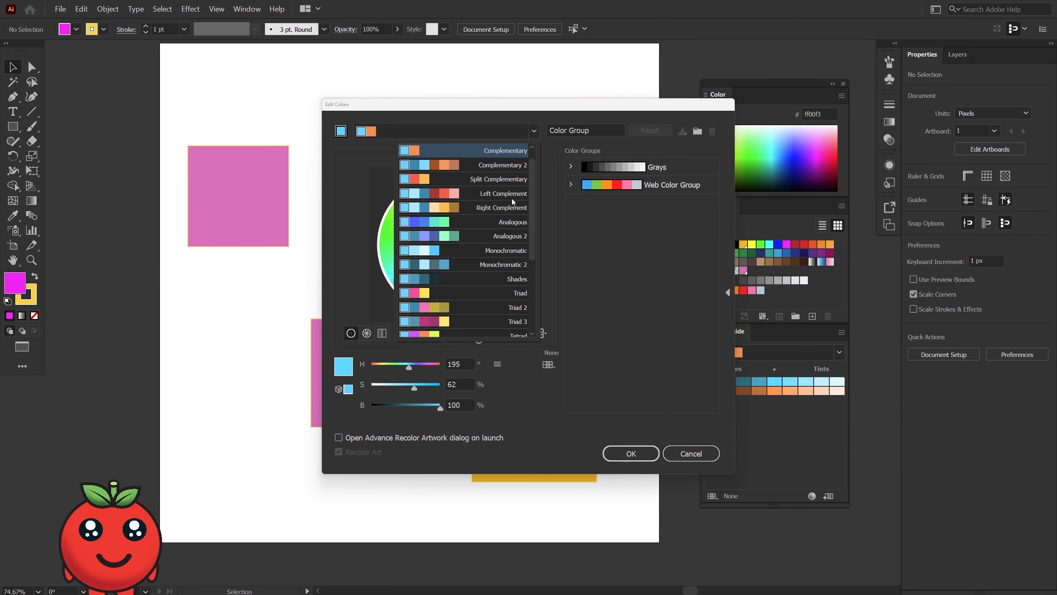
click(501, 249)
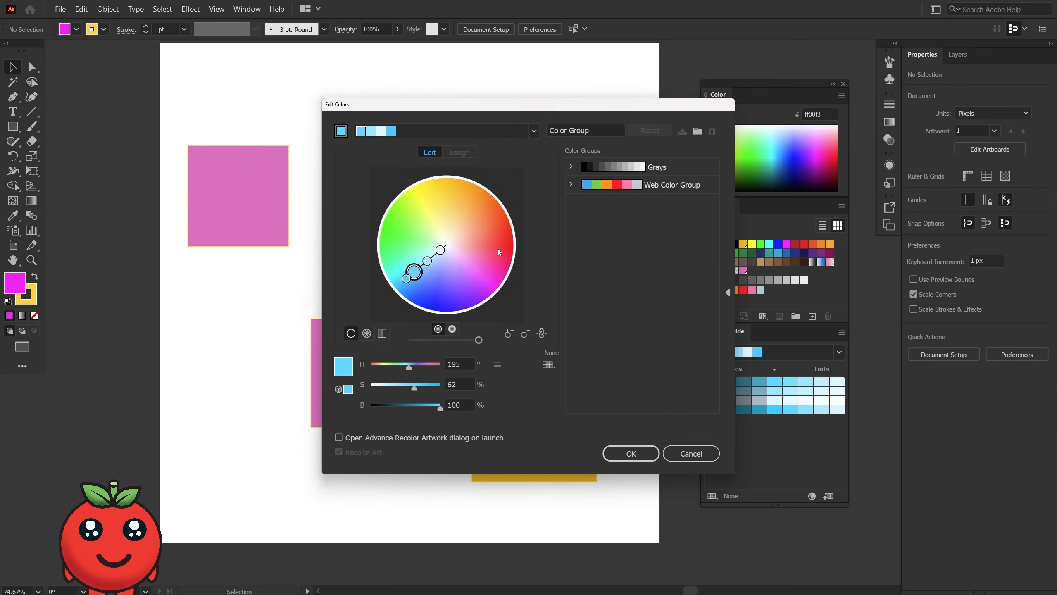
drag(409, 293, 389, 232)
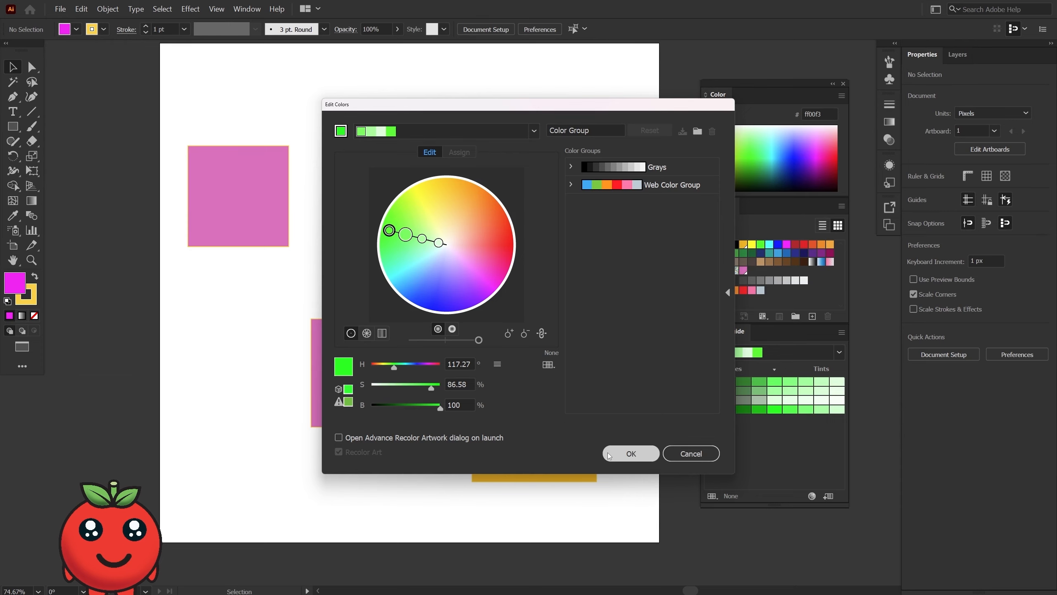
click(630, 454)
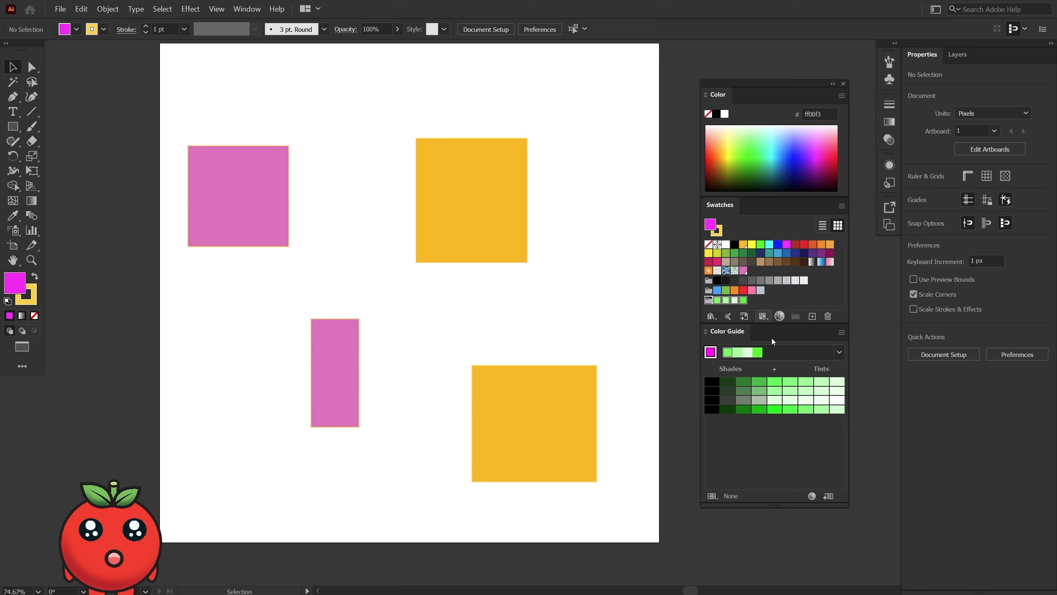
click(737, 428)
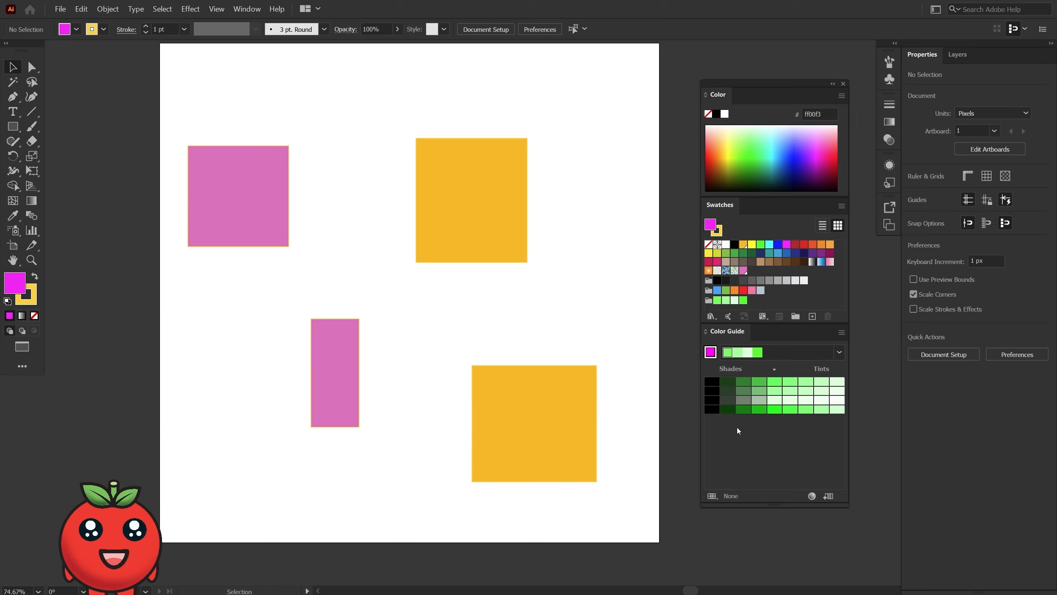
Apply the Pentagram harmony rule in the Color Guide and save its colours as a group in the swatches.
click(840, 352)
scroll(755, 460, down, 4)
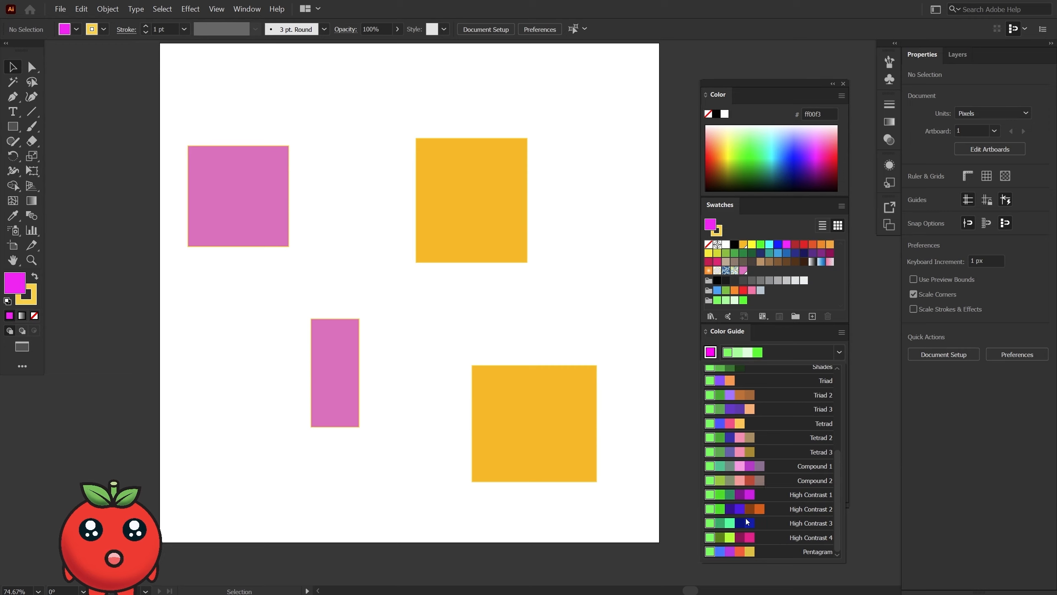
click(754, 556)
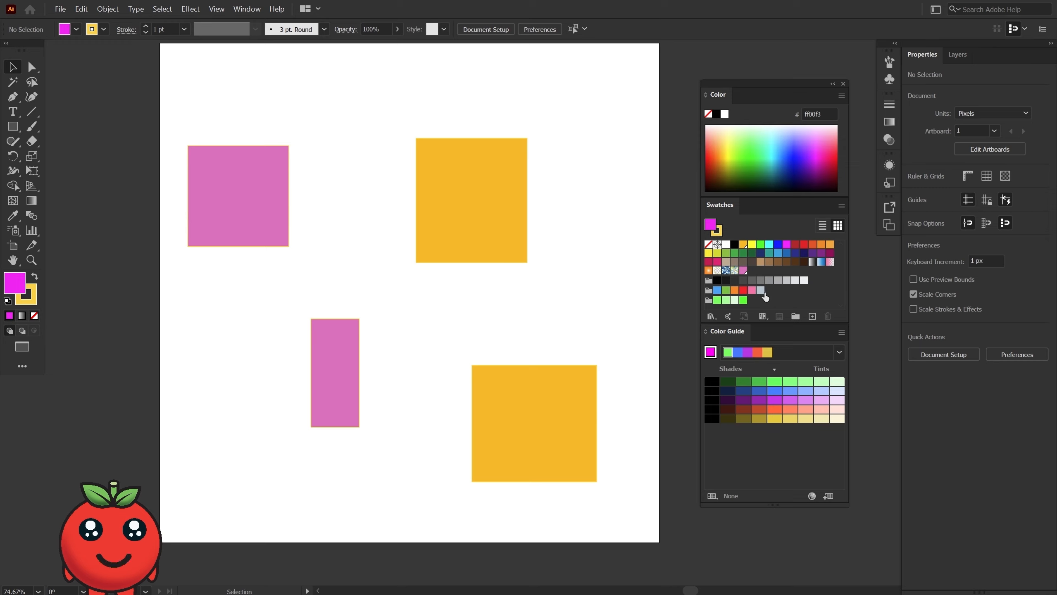
click(828, 497)
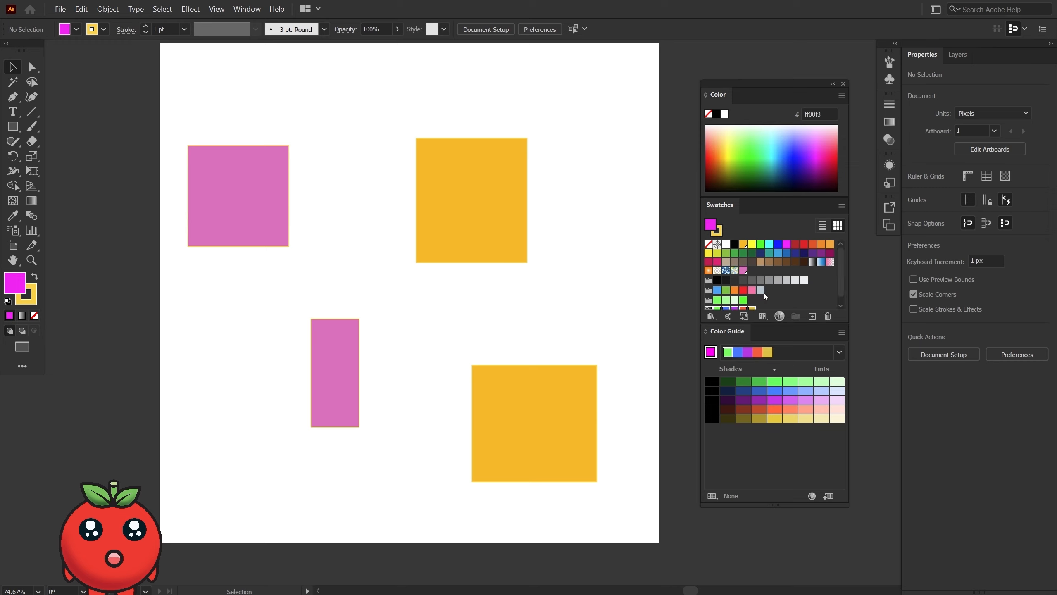
scroll(763, 294, down, 1)
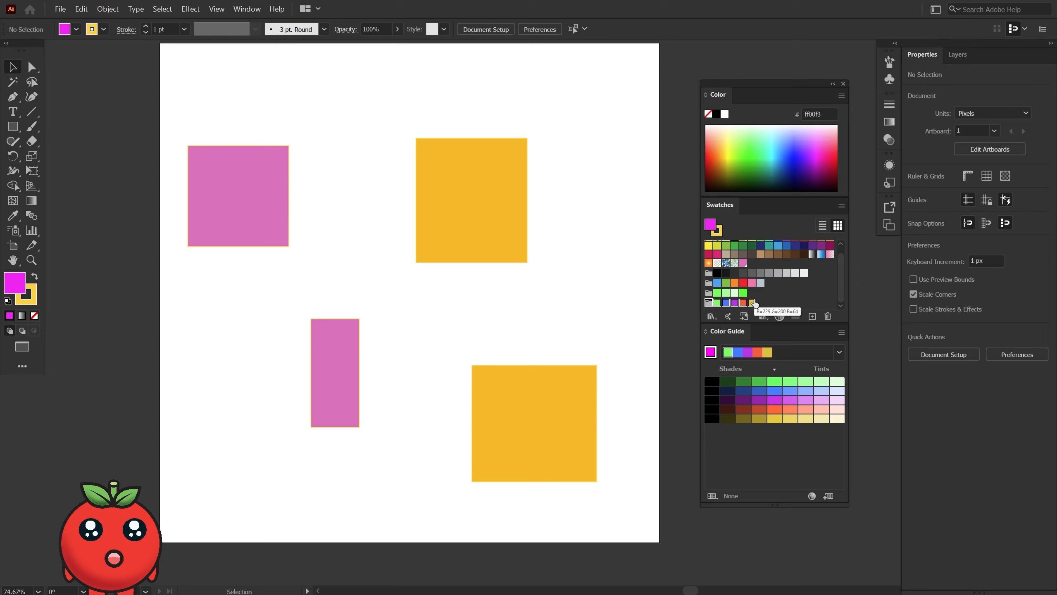
Limit the Color Guide's colours to the Ancient swatch library from Art History.
click(712, 496)
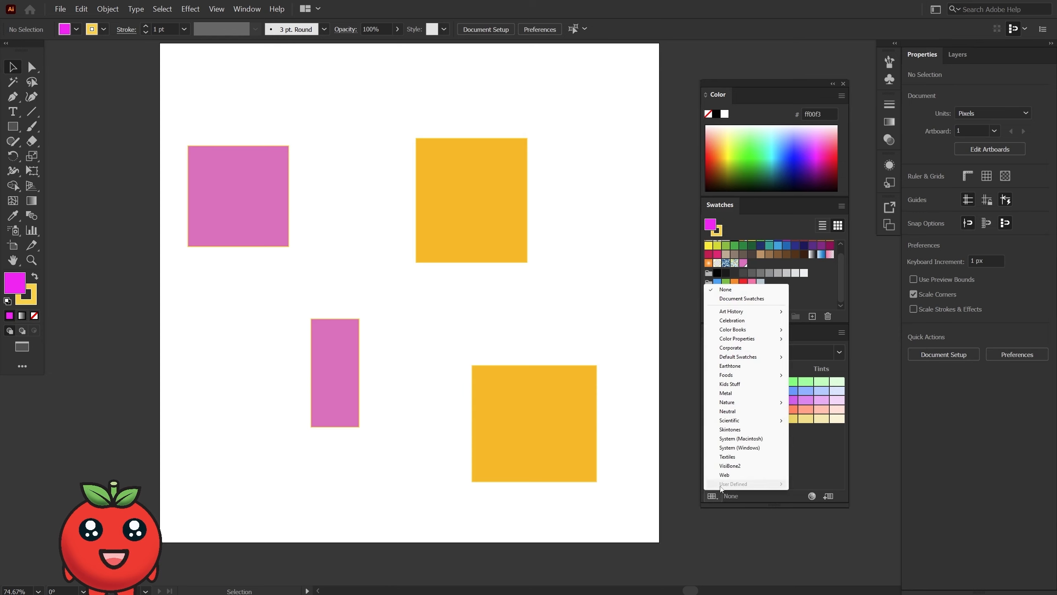
click(718, 500)
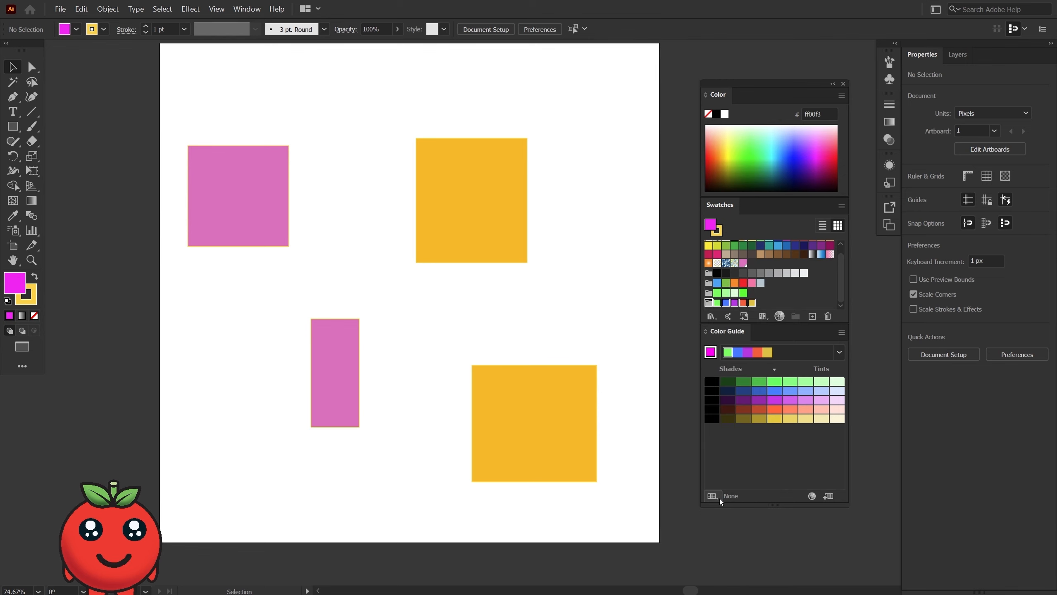
click(715, 501)
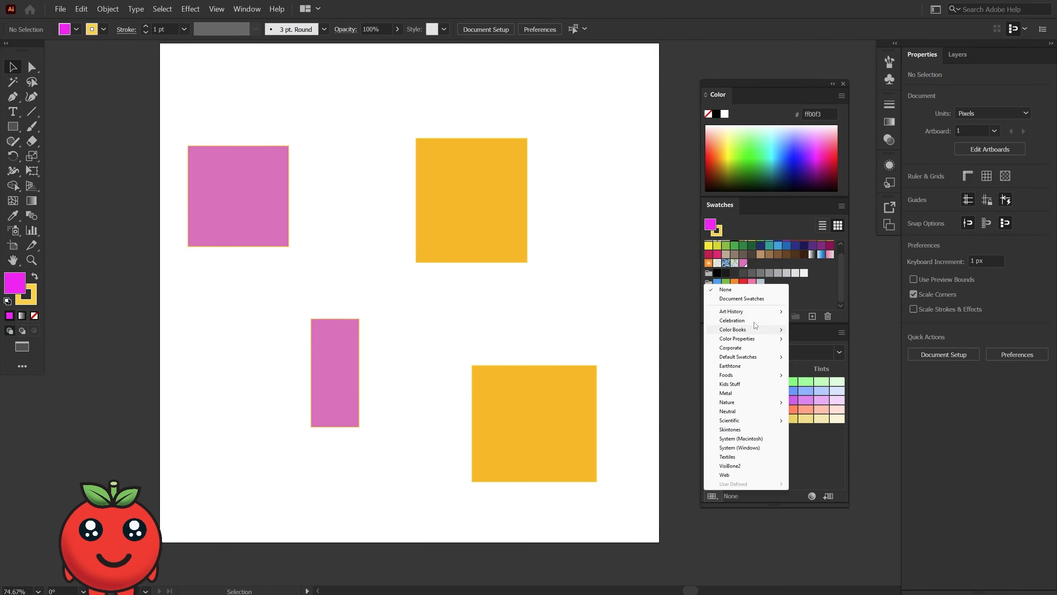
mouse_move(762, 311)
click(812, 313)
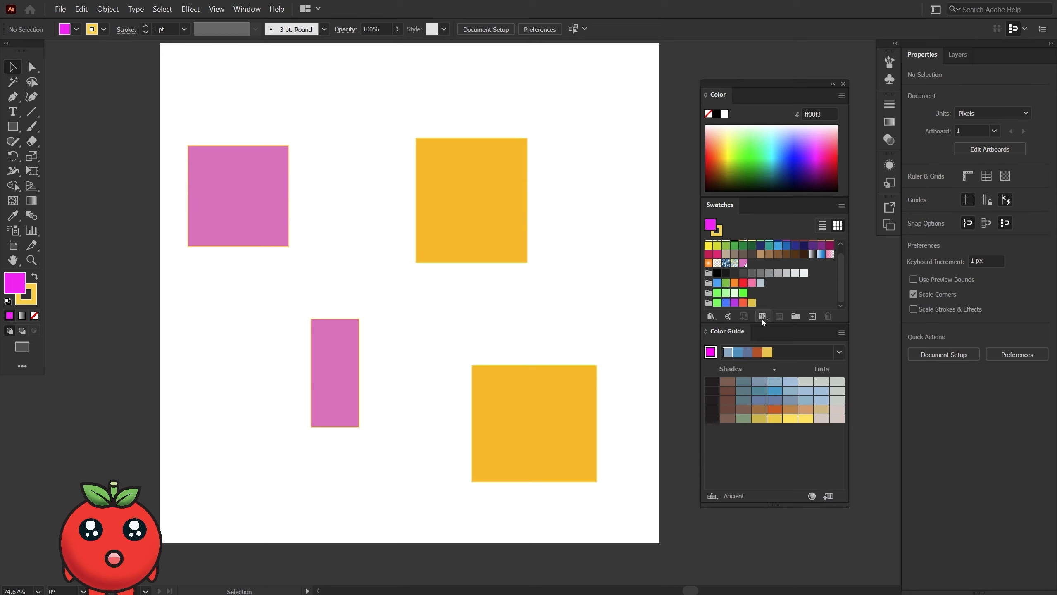
scroll(782, 285, up, 1)
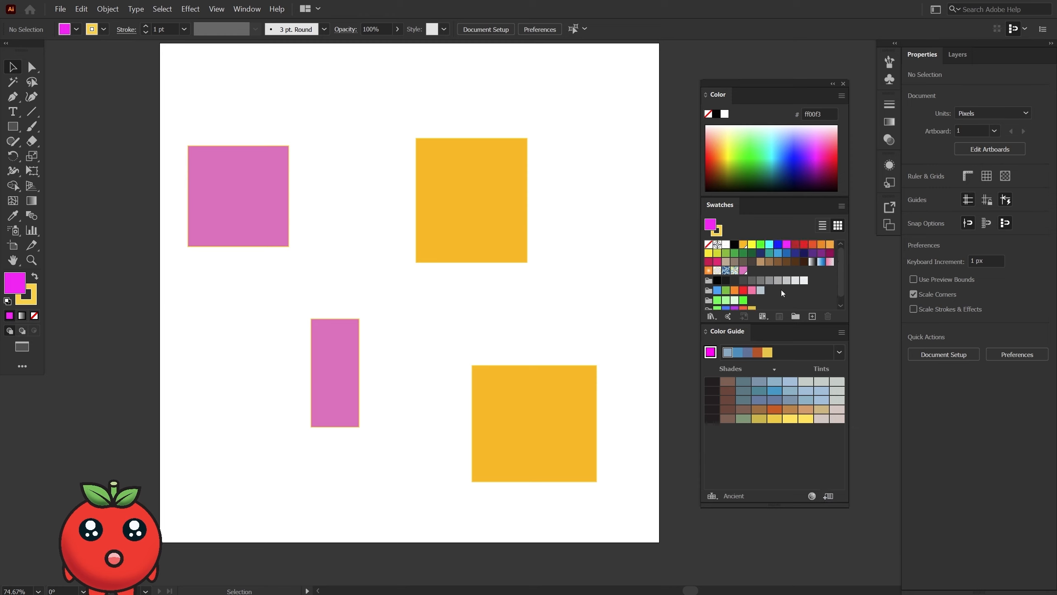
Review the harmony rules available within the Ancient library and choose Pentagram.
click(839, 354)
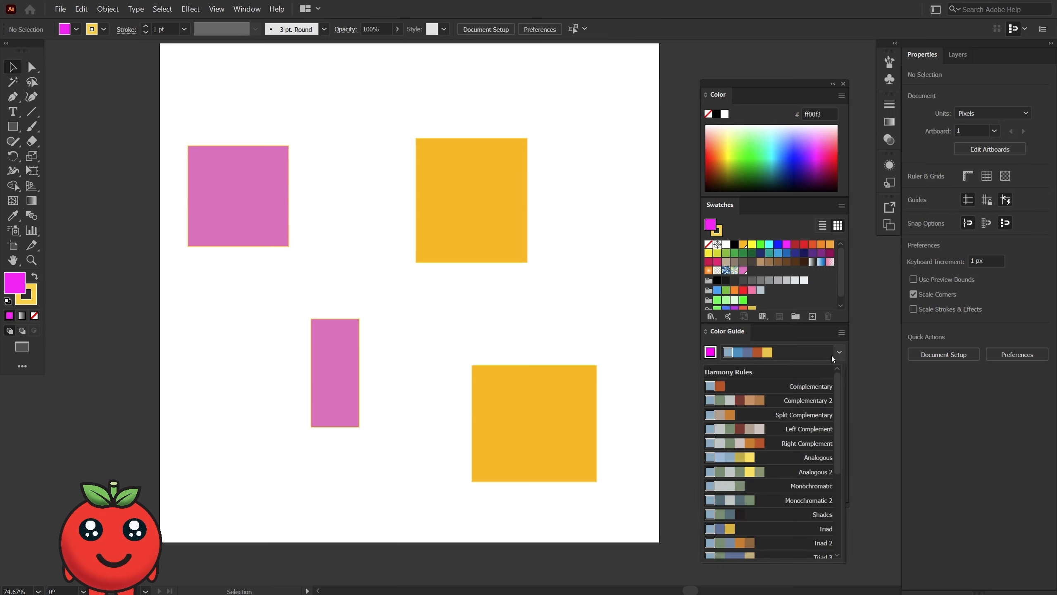
scroll(800, 404, down, 3)
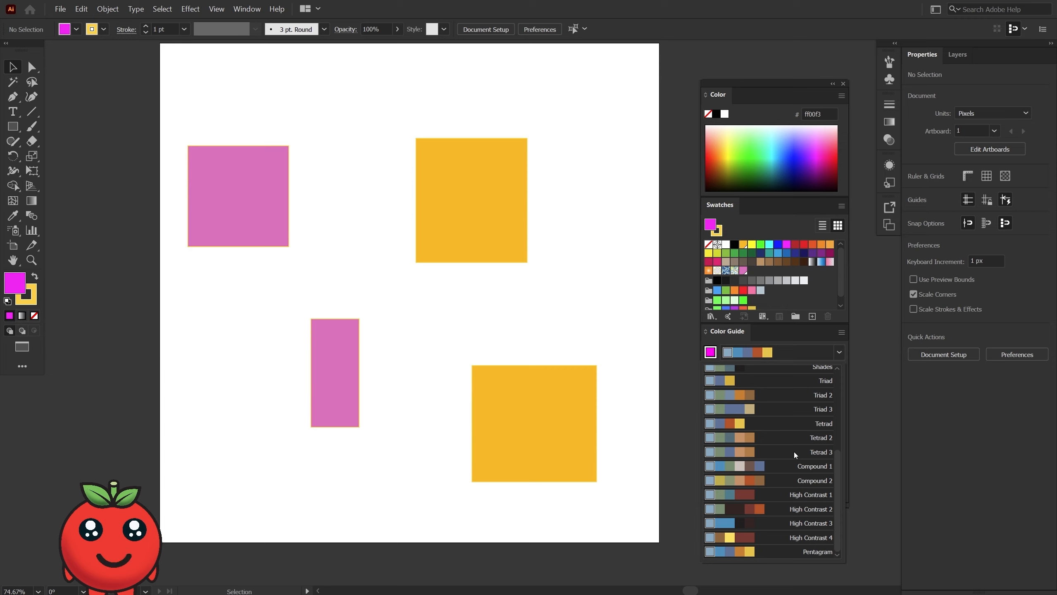
click(794, 552)
Collapse the floating Color, Swatches and Color Guide group to icons and dock it above Brushes.
drag(754, 87, 741, 88)
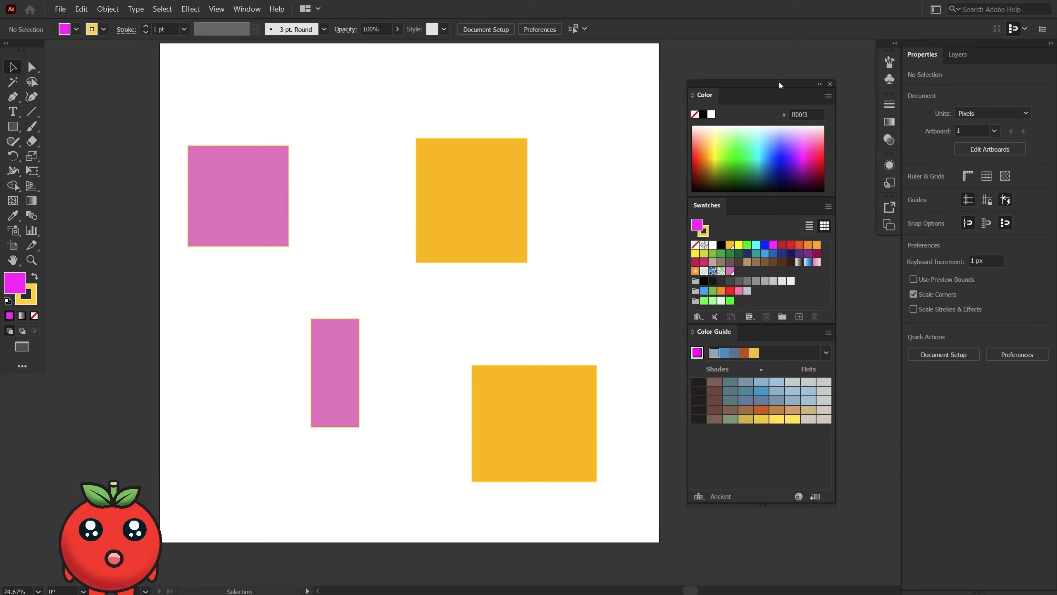
click(818, 85)
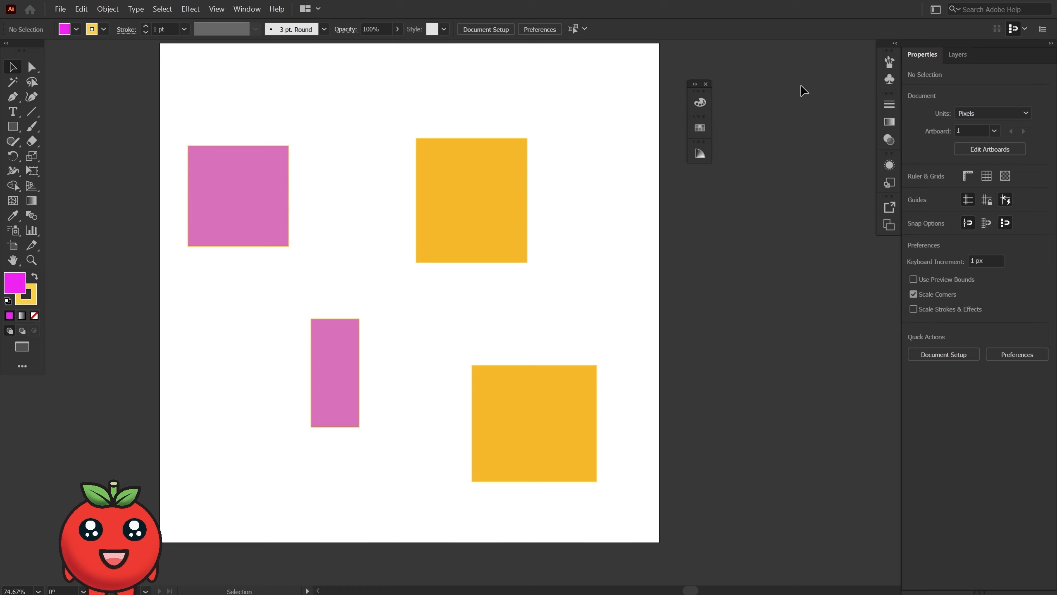
click(701, 85)
drag(729, 91, 894, 49)
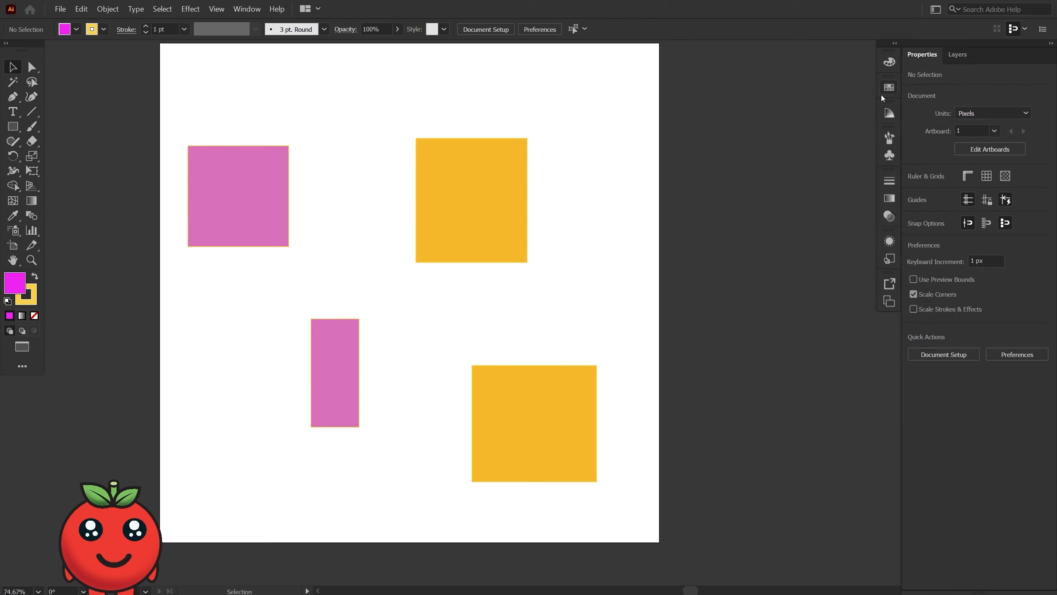
Make the upper orange square a dynamic symbol named New Symbol with the Graphic export type.
click(891, 136)
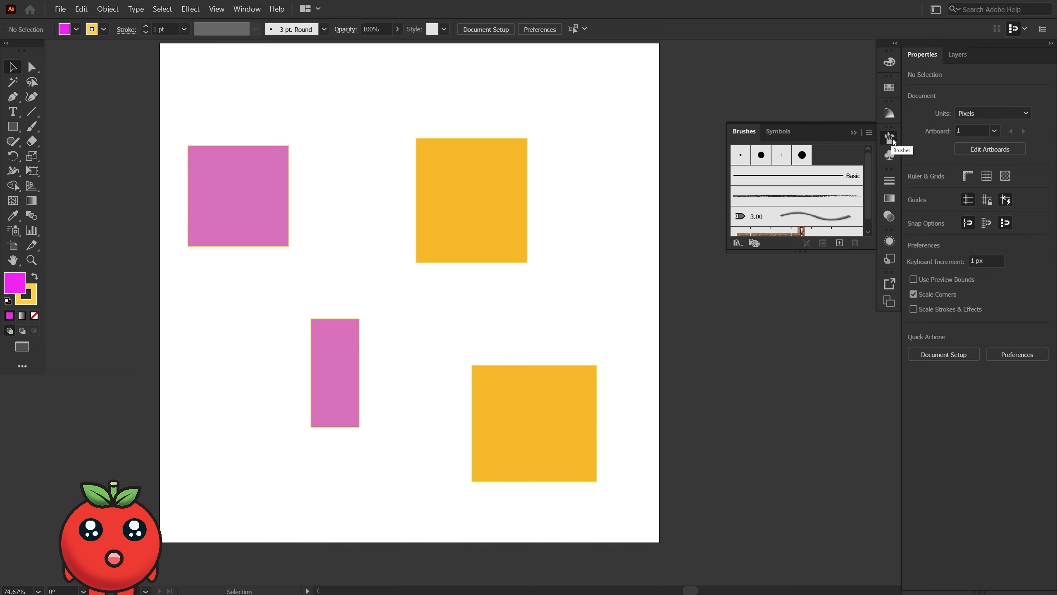
click(890, 155)
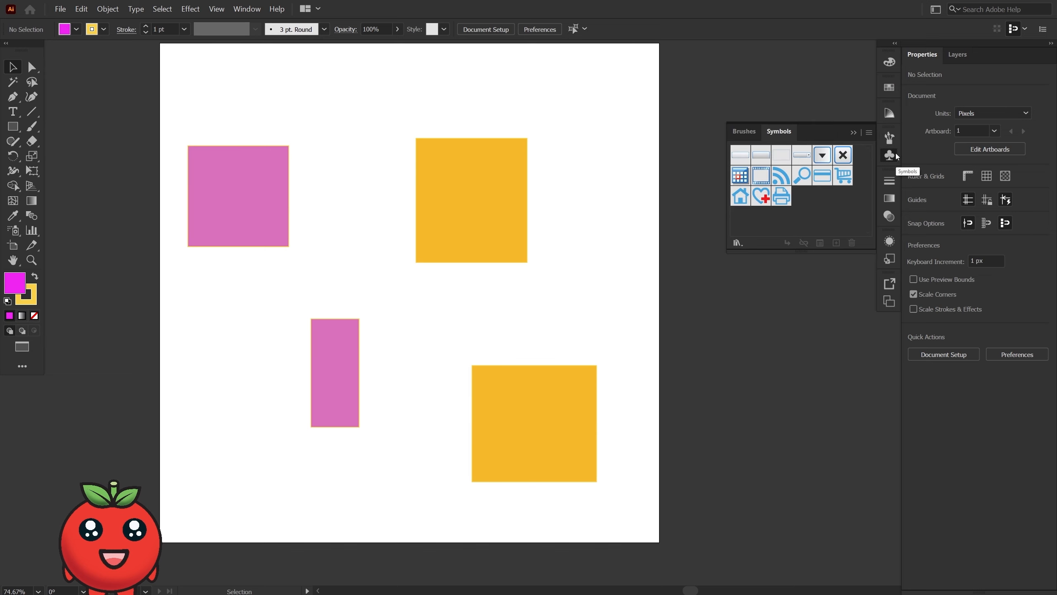
drag(479, 208, 833, 193)
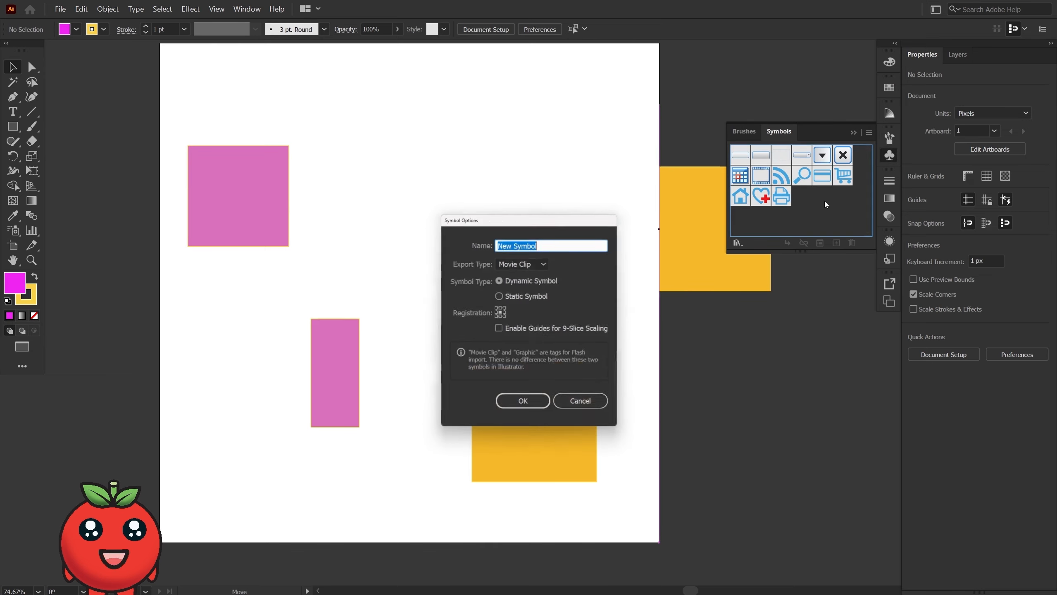
click(517, 264)
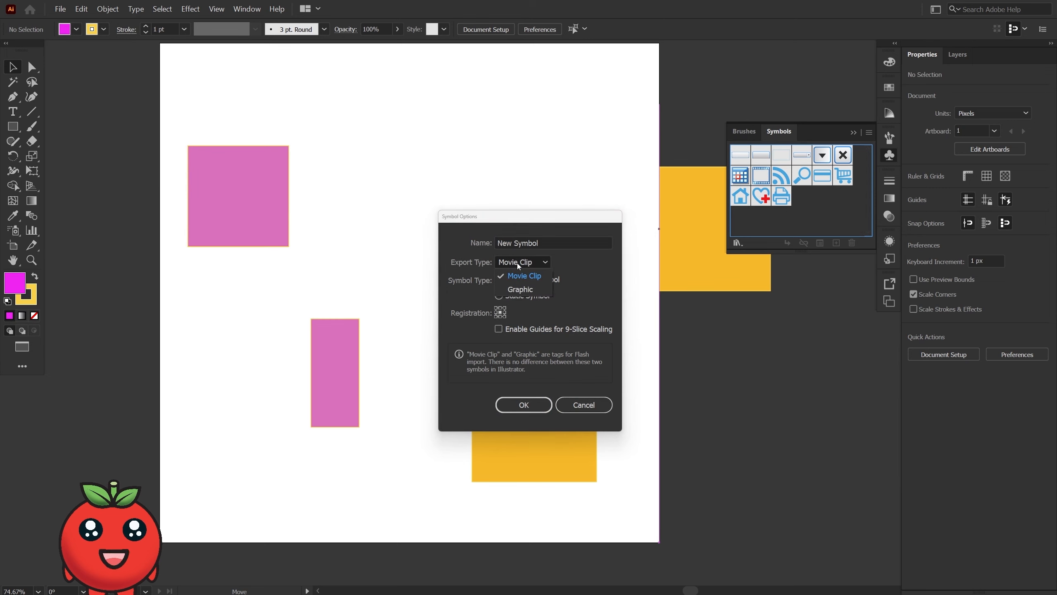
click(520, 289)
click(524, 405)
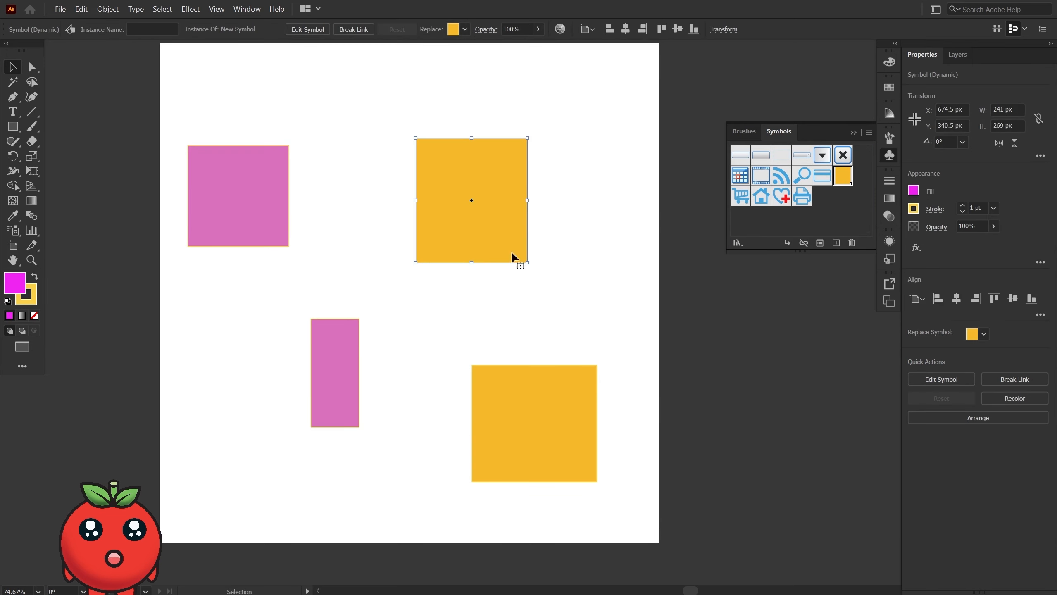
Try spraying instances of the orange square symbol across the artboard with the Symbol Sprayer, and undo them.
click(13, 231)
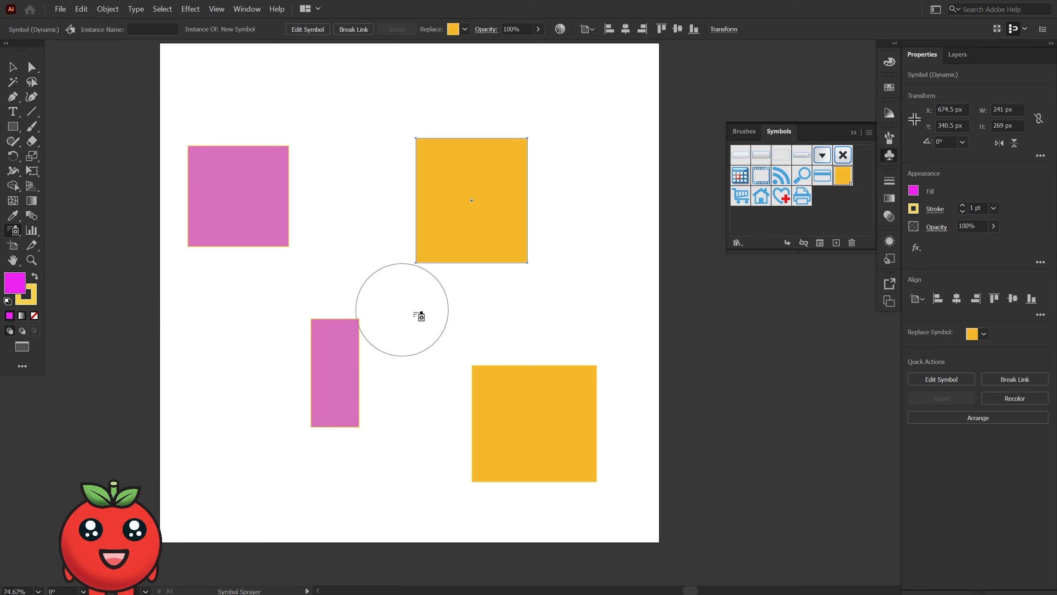
mouse_move(419, 317)
mouse_down()
mouse_move(597, 314)
mouse_move(599, 198)
mouse_move(636, 310)
mouse_up()
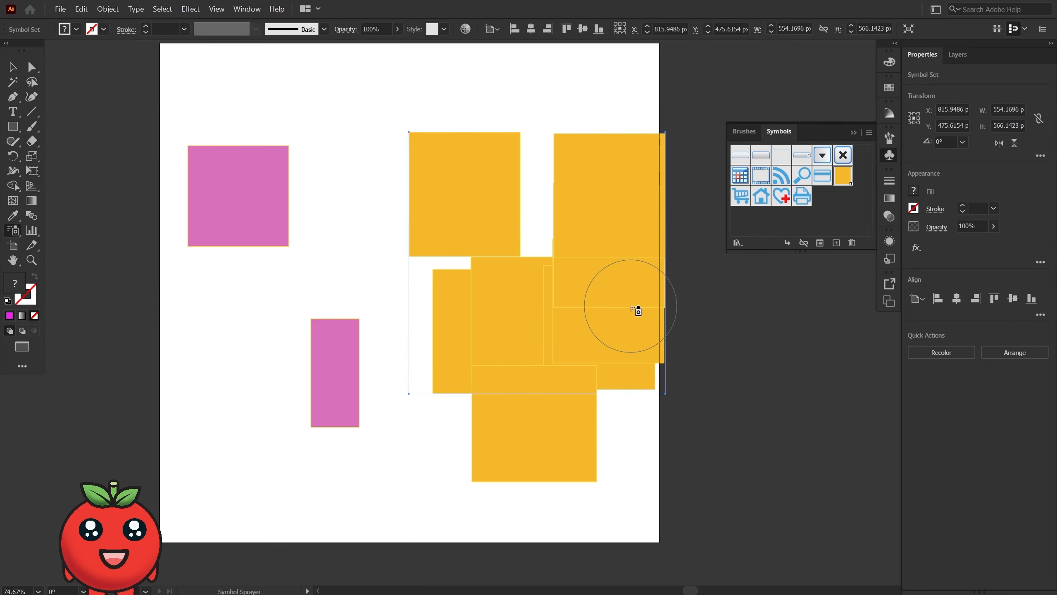
key(ctrl+z)
key(v)
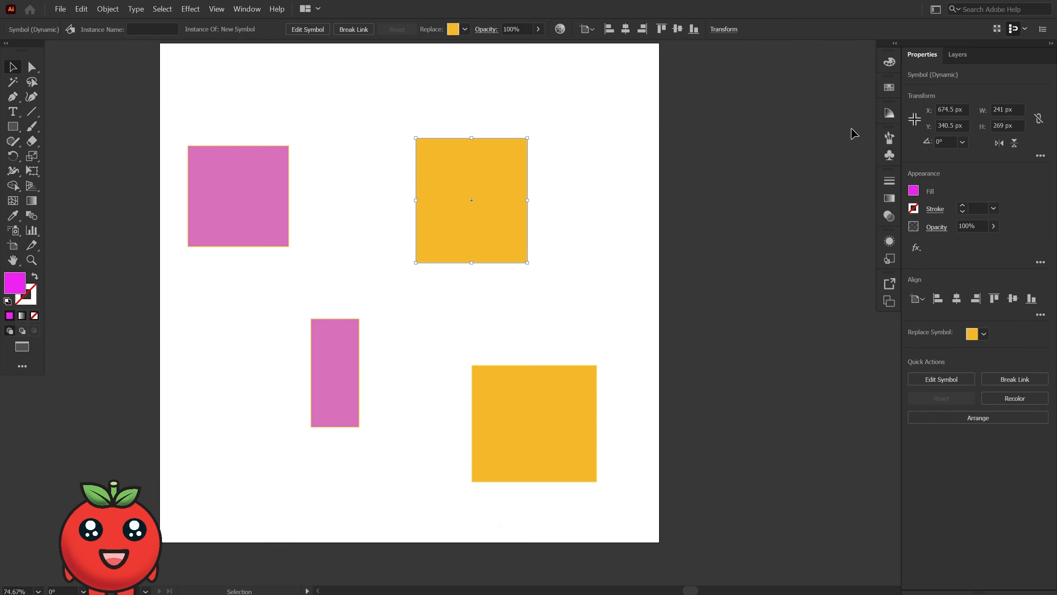
Look at the Stroke settings, close them, and open the Gradient settings.
click(890, 181)
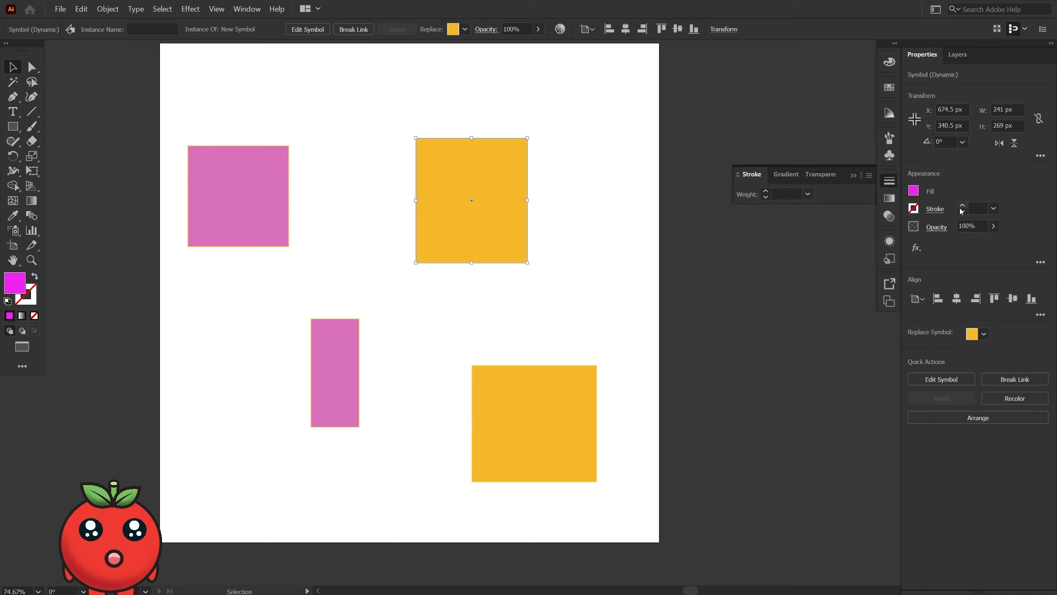
click(889, 181)
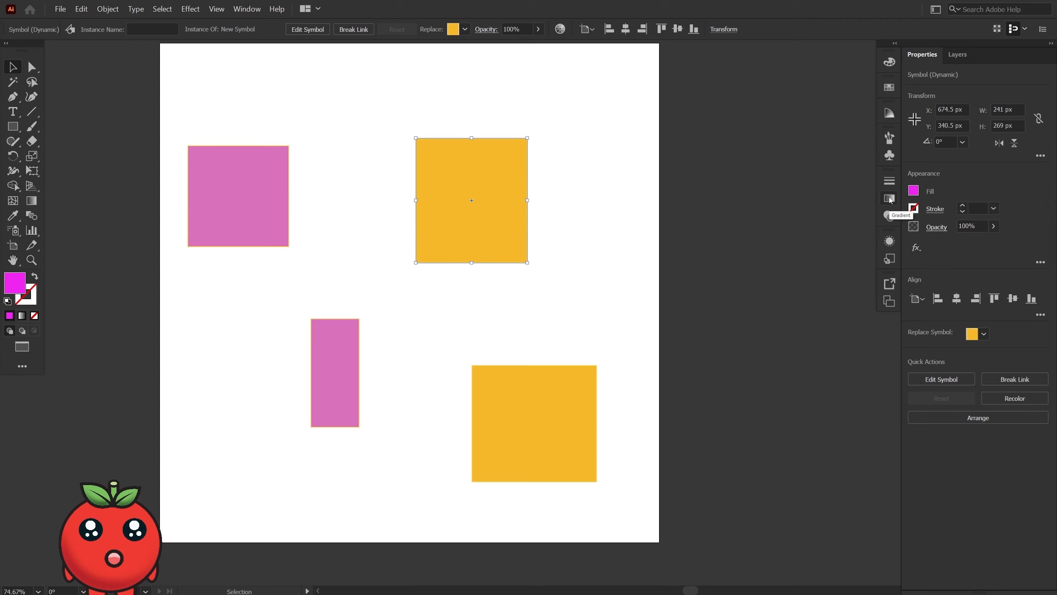
click(889, 199)
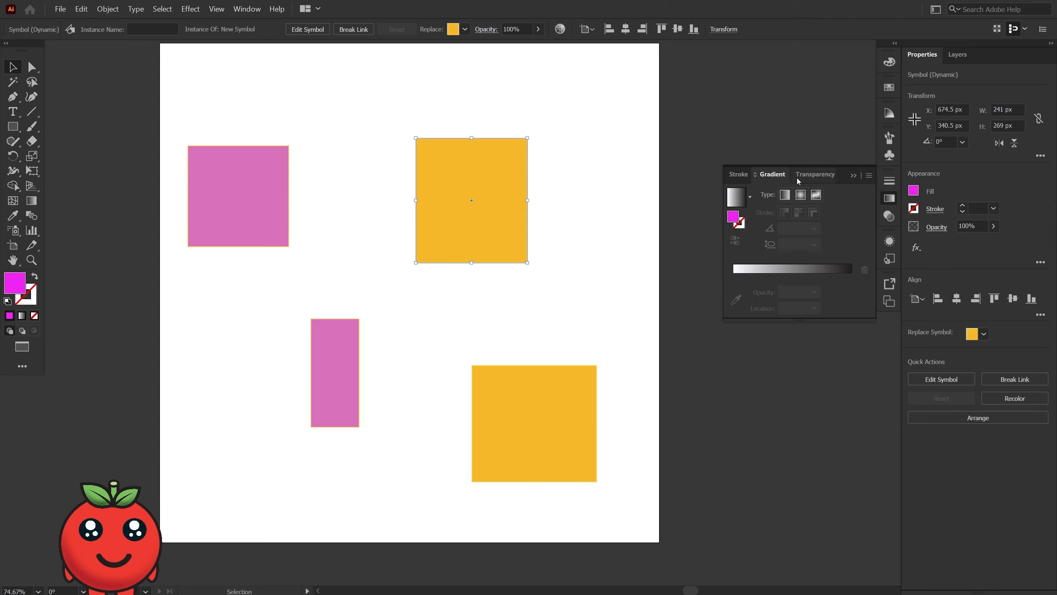